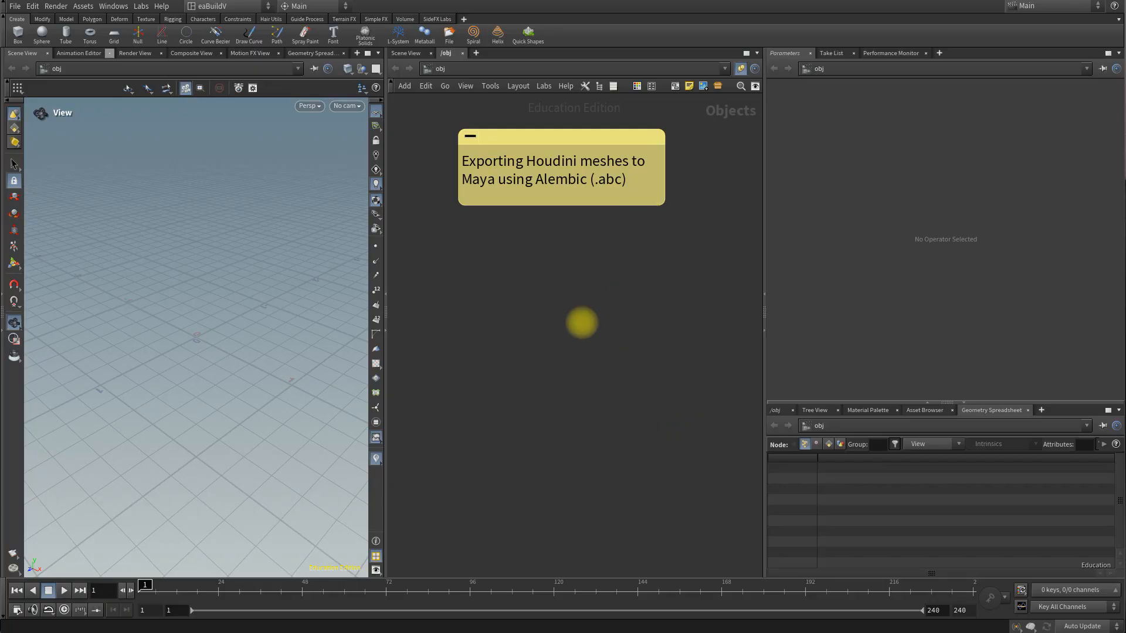
# Step: Add a Geometry object to the scene network below the sticky note
pyautogui.click(581, 318)
pyautogui.press('Tab')
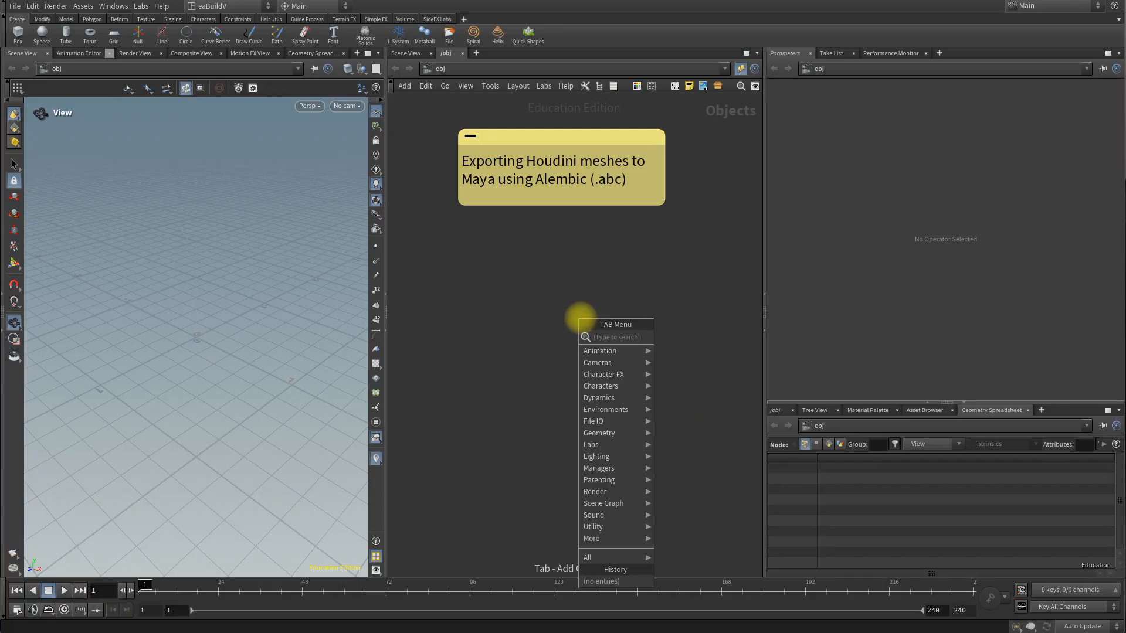
pyautogui.write('geo')
pyautogui.press('Return')
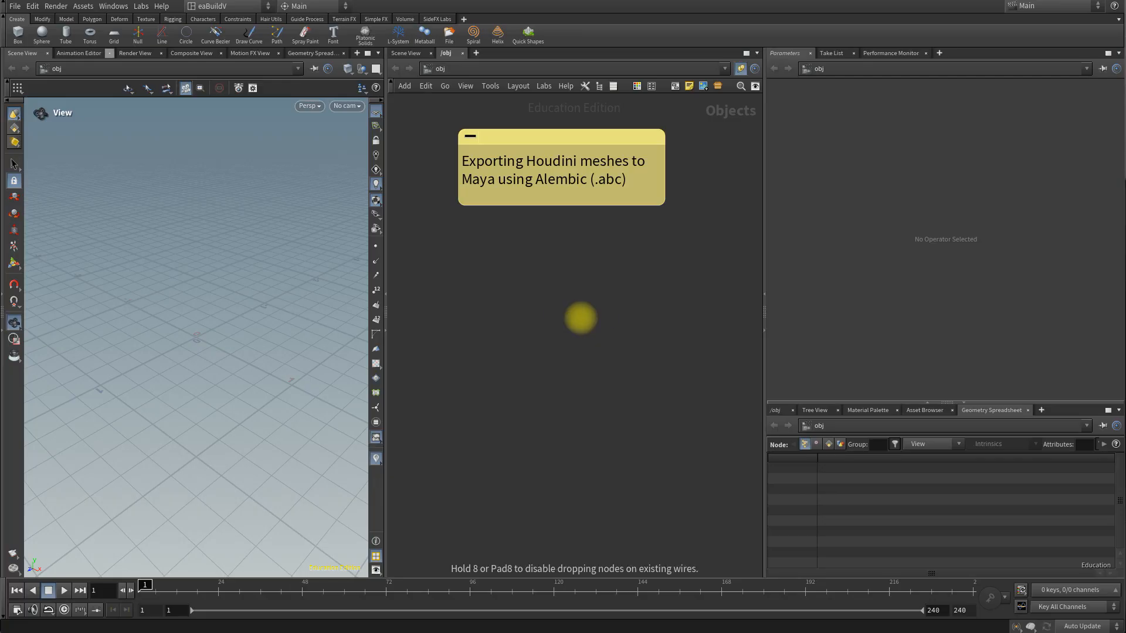
pyautogui.click(581, 318)
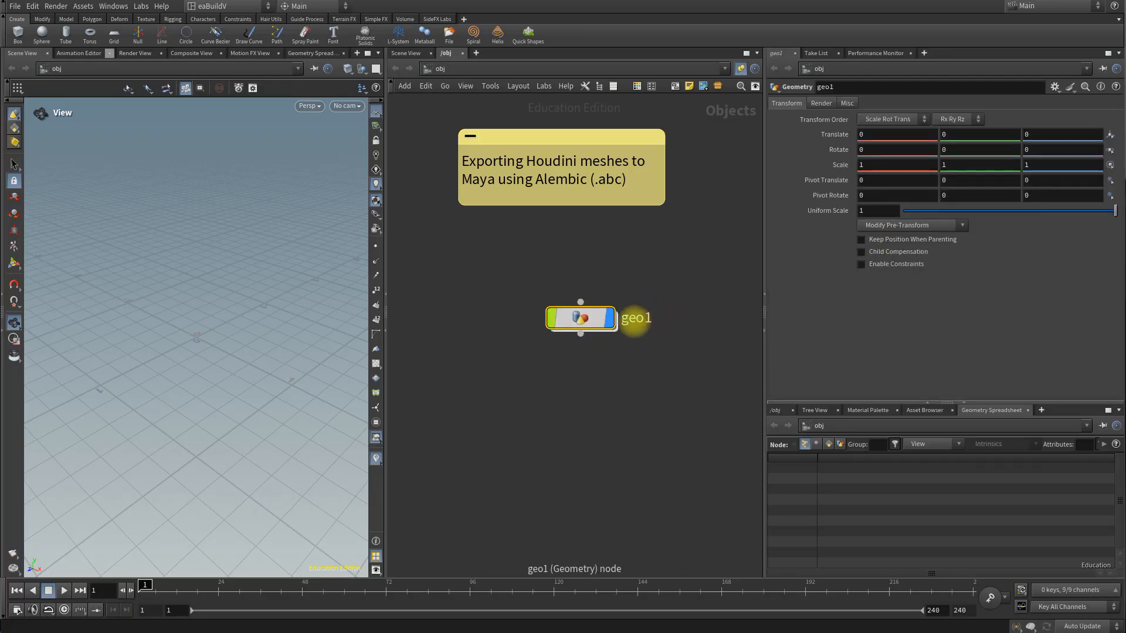
# Step: Rename the geometry object as H2M and go inside its network
pyautogui.doubleClick(636, 318)
pyautogui.write('H2')
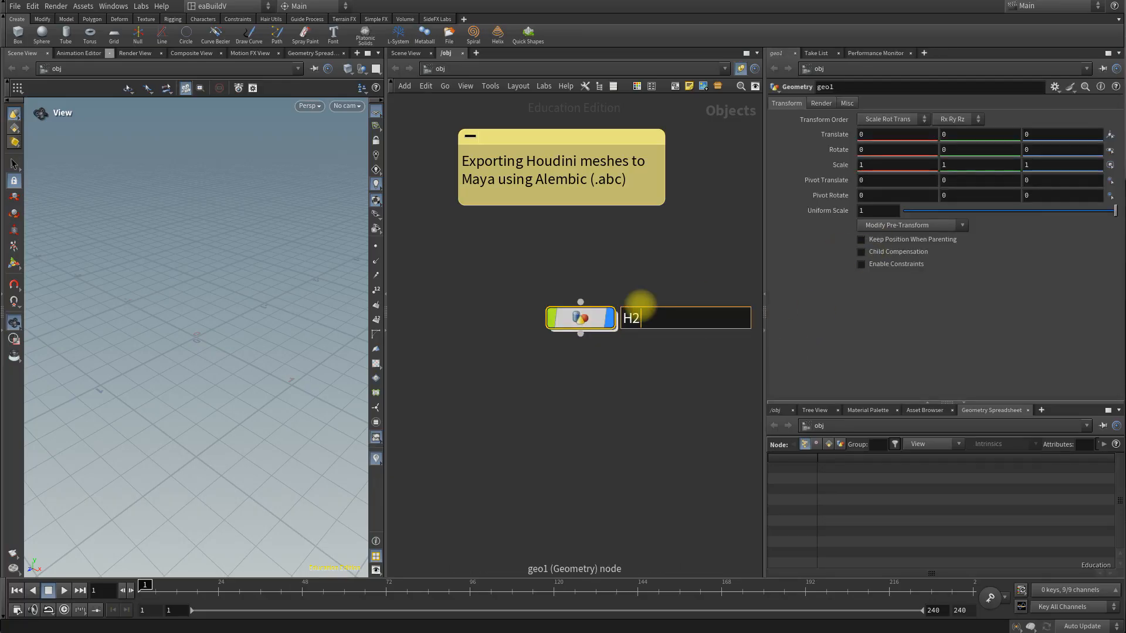
pyautogui.write('M')
pyautogui.press('Return')
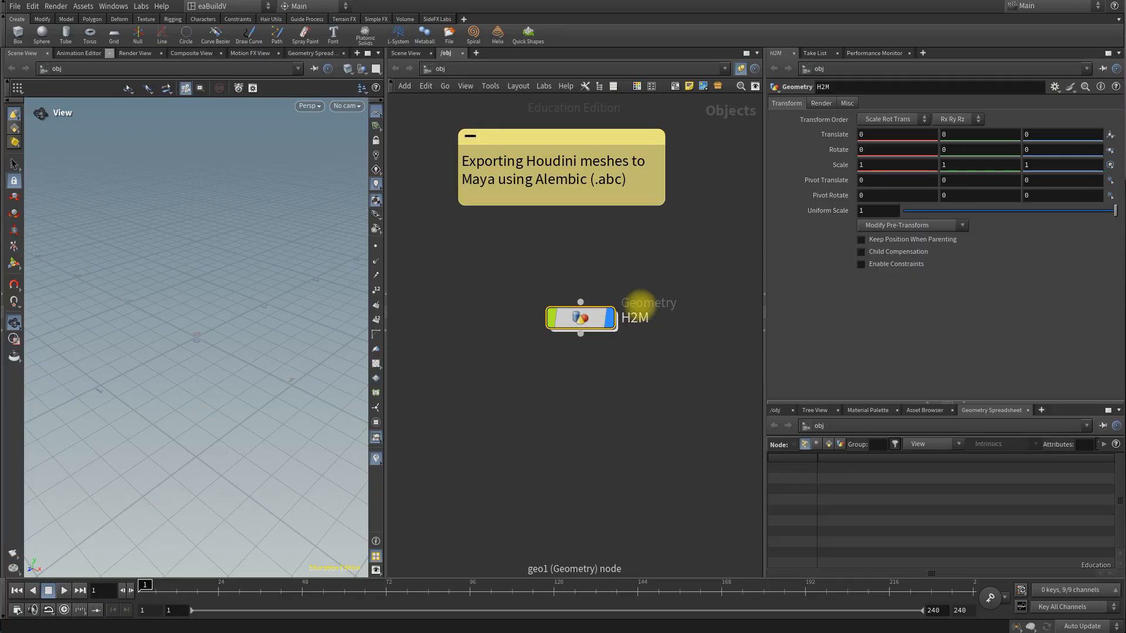
pyautogui.doubleClick(580, 317)
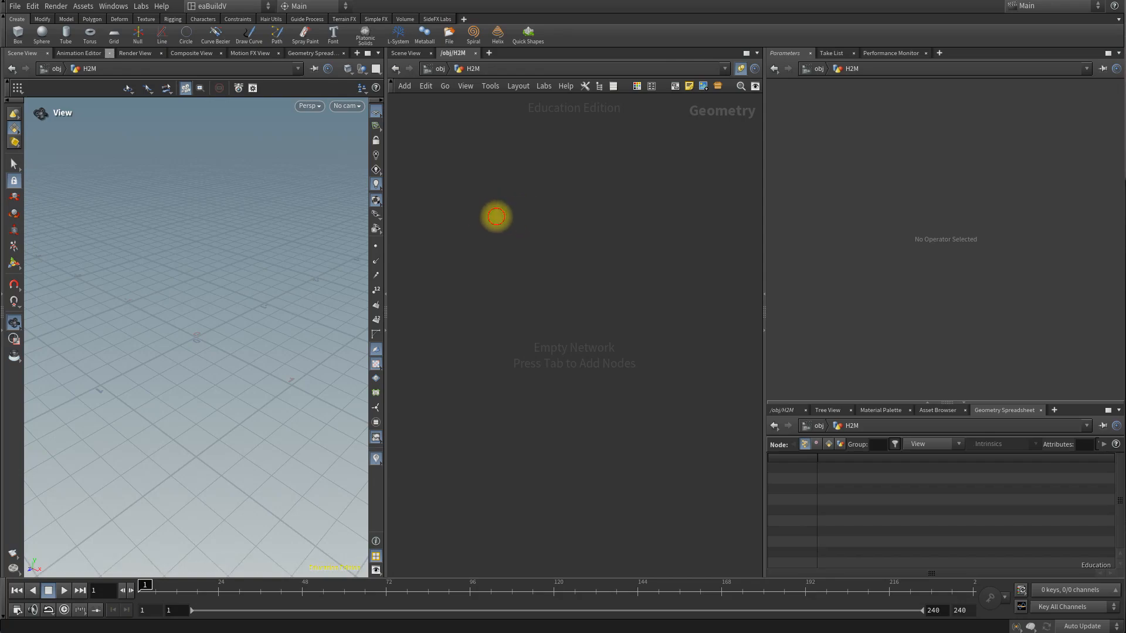
# Step: Add a polygon mesh sphere node to the H2M network and rename it as sphere
pyautogui.press('Tab')
pyautogui.write('sphere')
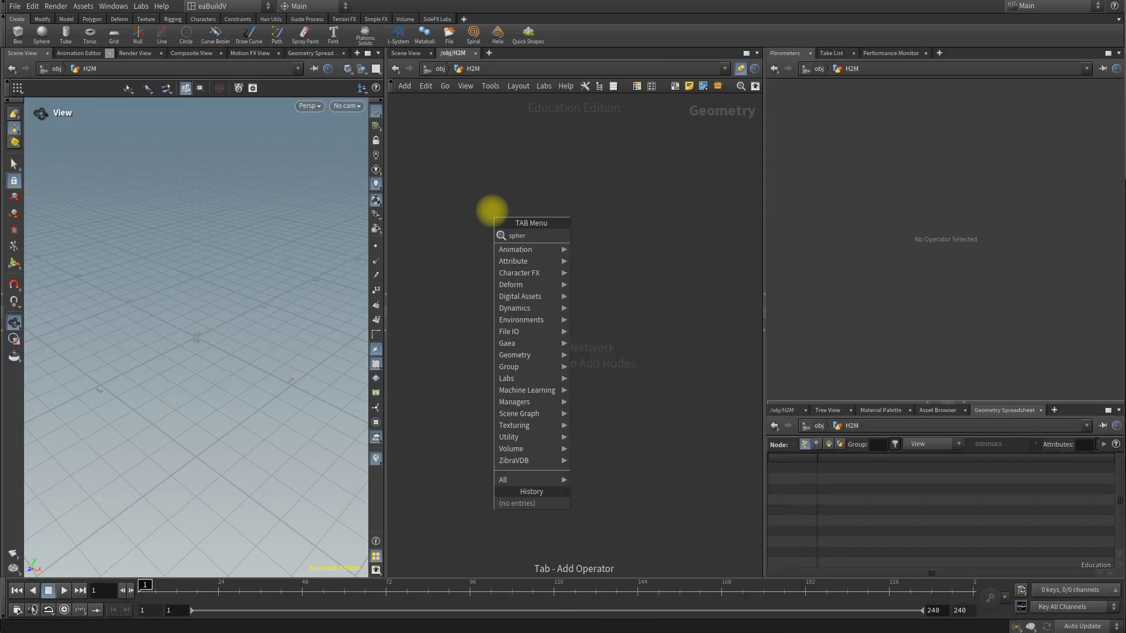
pyautogui.press('Return')
pyautogui.click(477, 202)
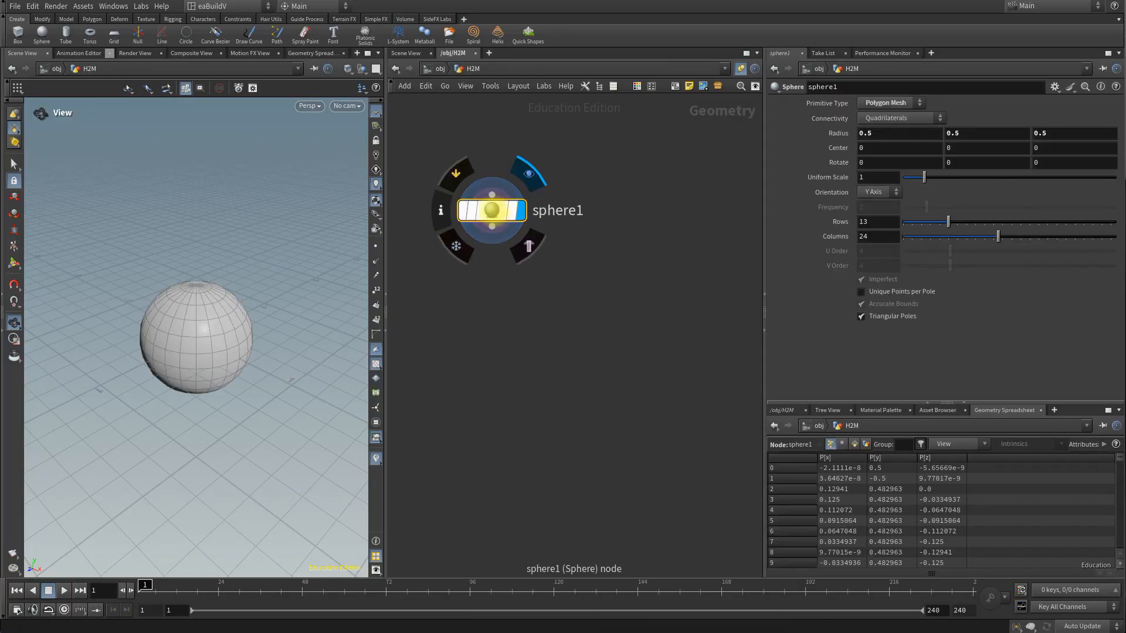
pyautogui.doubleClick(538, 201)
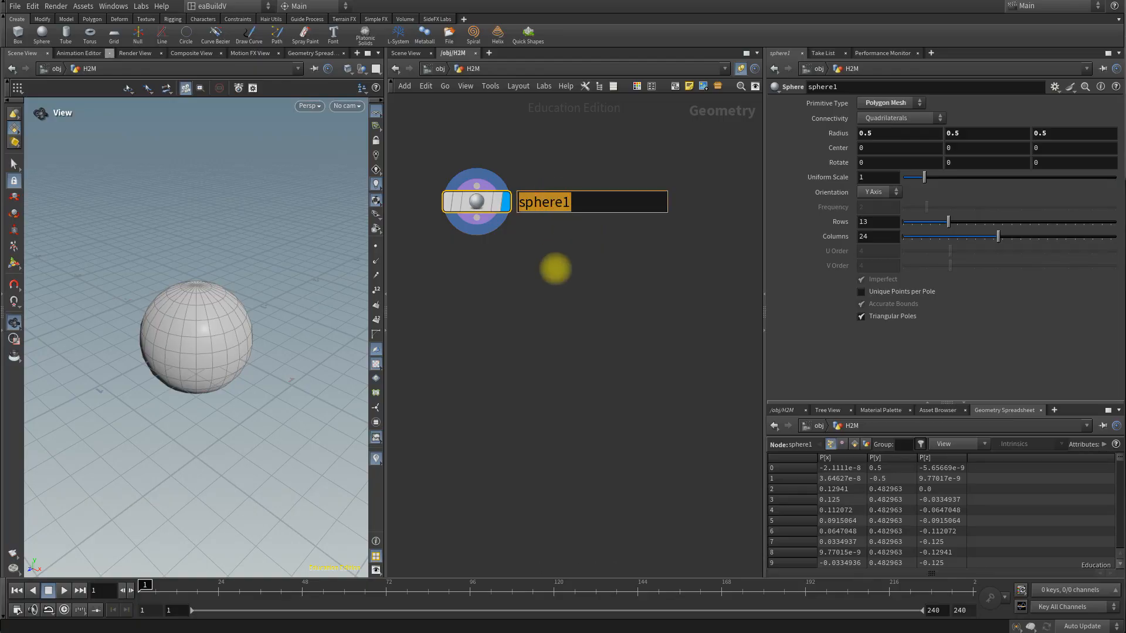
pyautogui.write('sp')
pyautogui.click(556, 268)
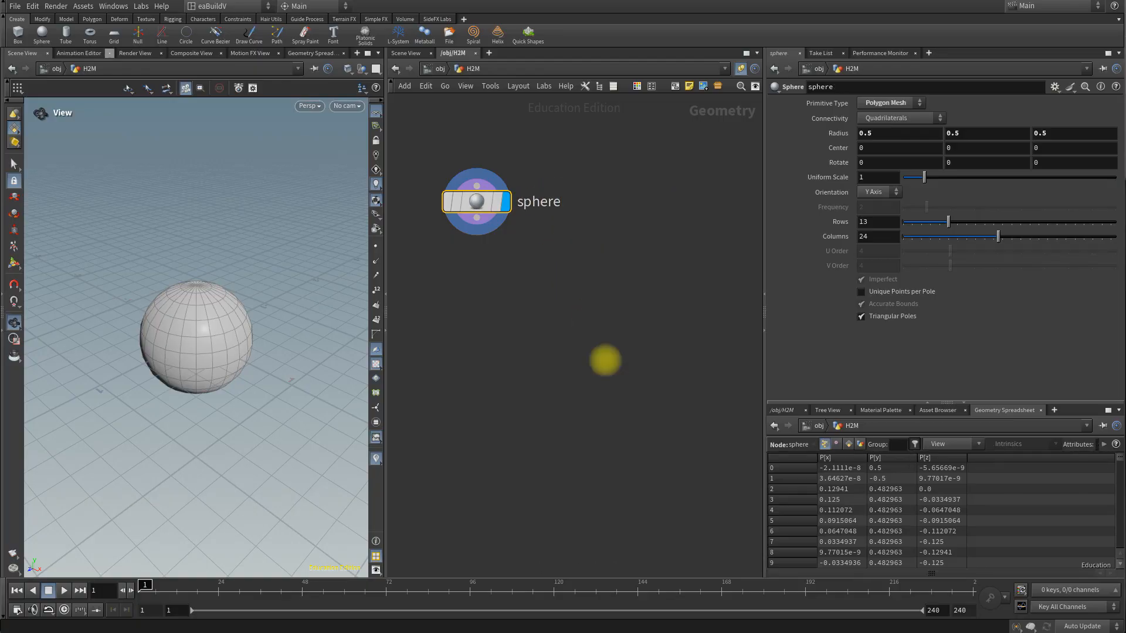
# Step: Add a box node beside the sphere node and rename it as box
pyautogui.press('Tab')
pyautogui.write('box')
pyautogui.press('Return')
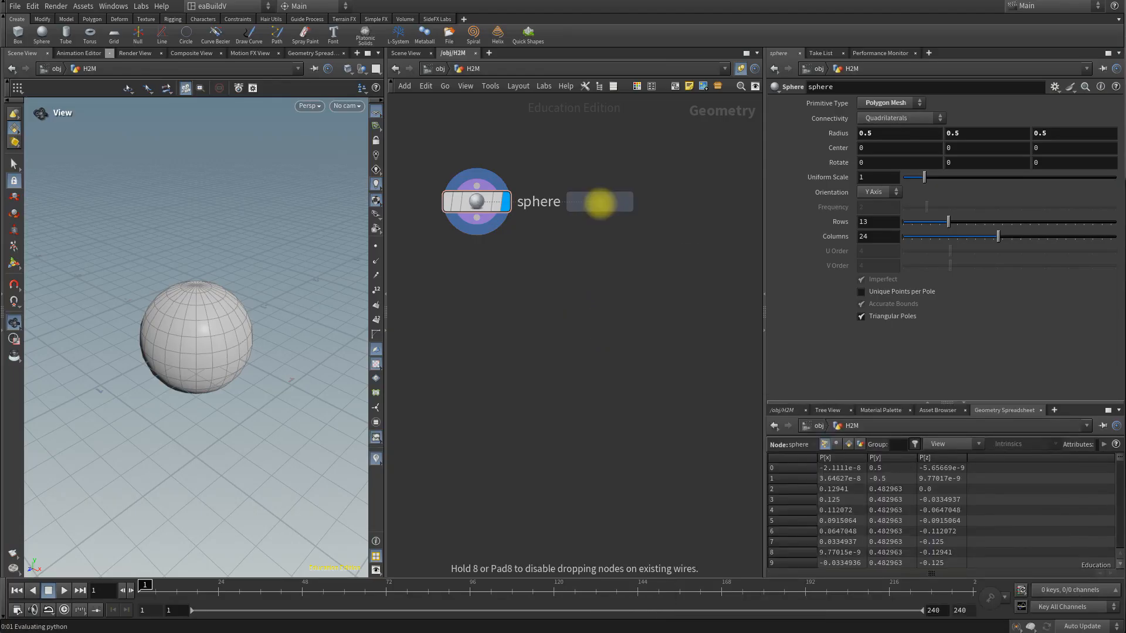
pyautogui.click(641, 201)
pyautogui.doubleClick(688, 201)
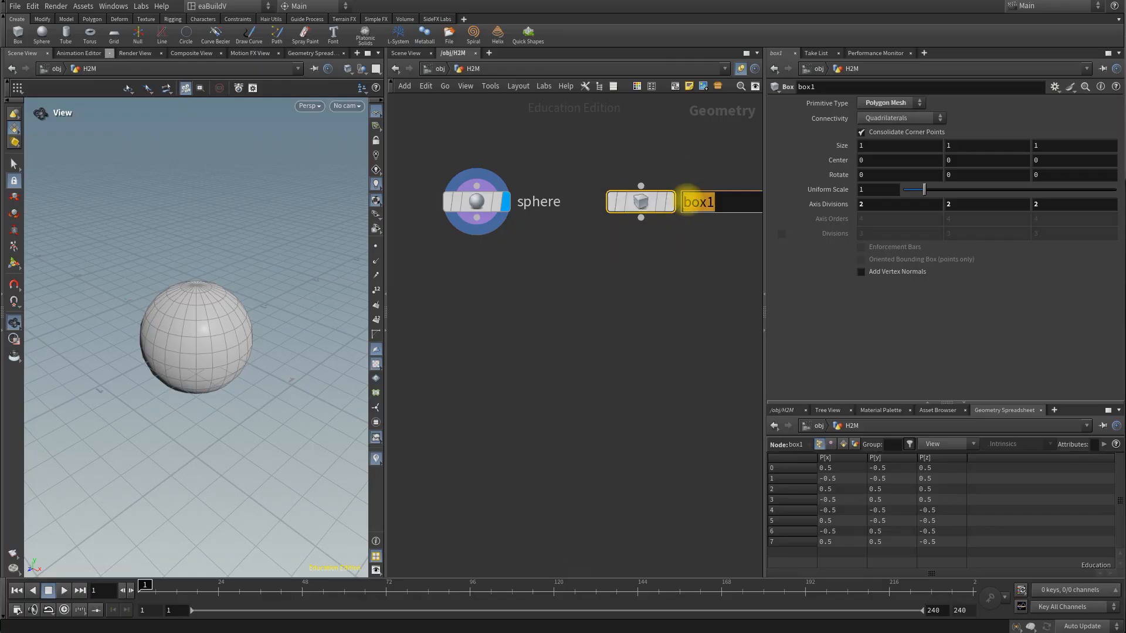
pyautogui.write('box')
pyautogui.press('Return')
# Step: Add a Tube (Polygons) node beside the box node and rename it as tube
pyautogui.moveTo(726, 254); pyautogui.dragTo(604, 254, button='middle')
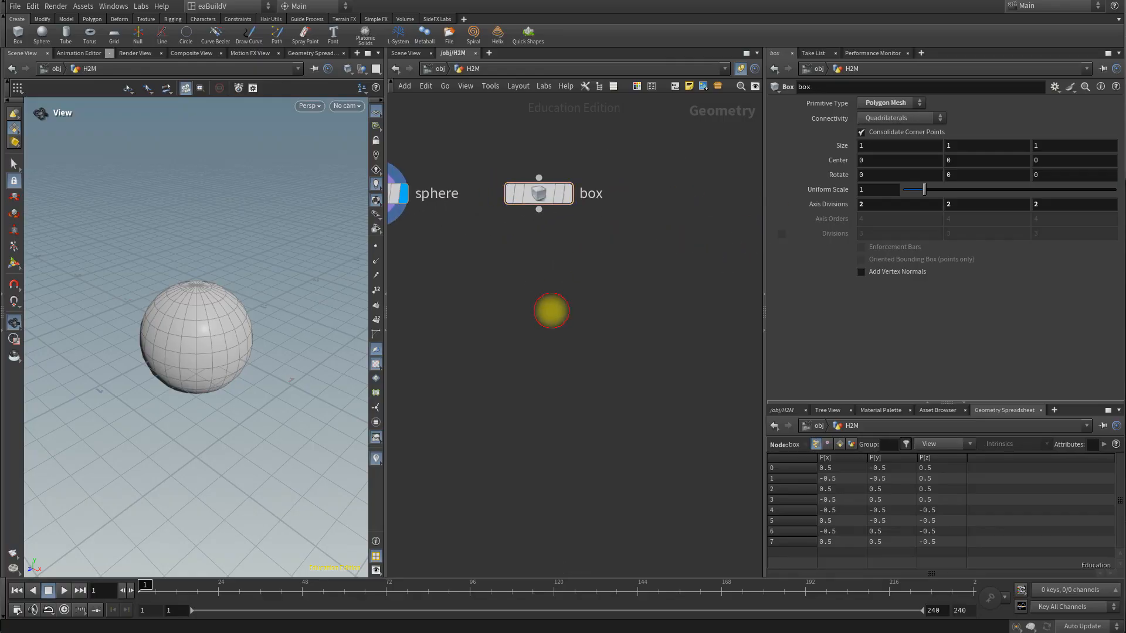
pyautogui.press('Tab')
pyautogui.write('tube')
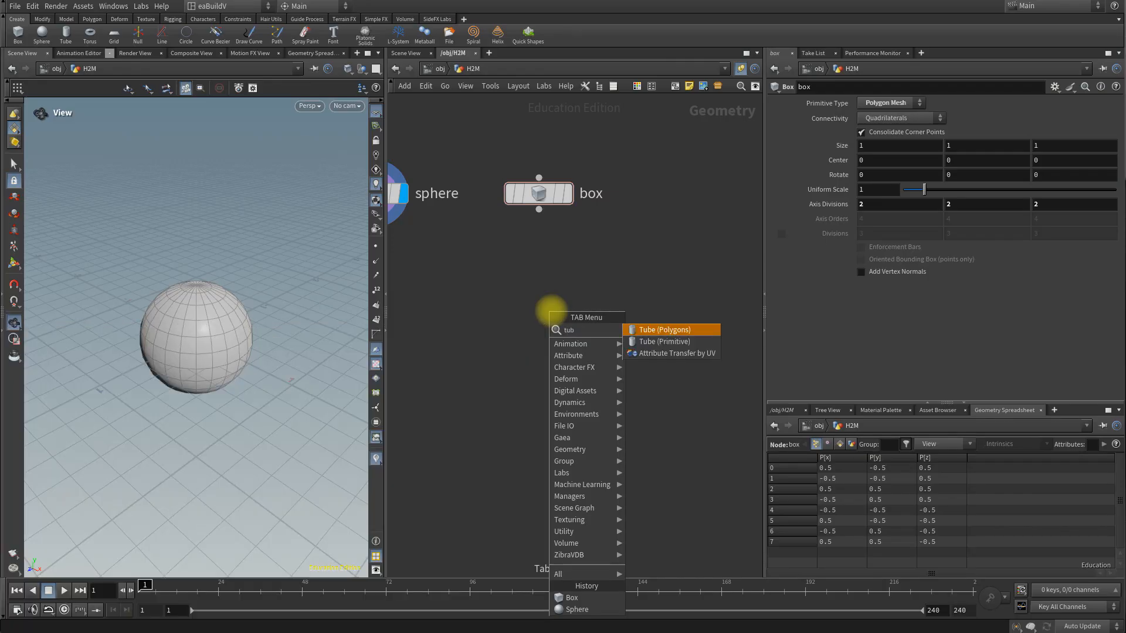
pyautogui.press('Return')
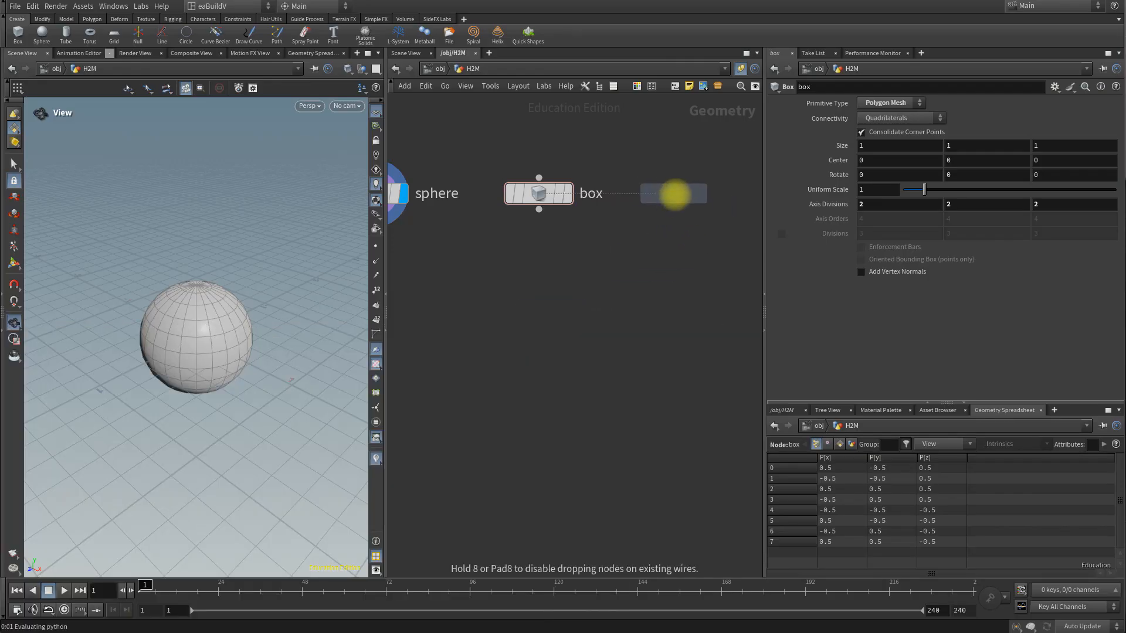
pyautogui.click(676, 193)
pyautogui.doubleClick(736, 194)
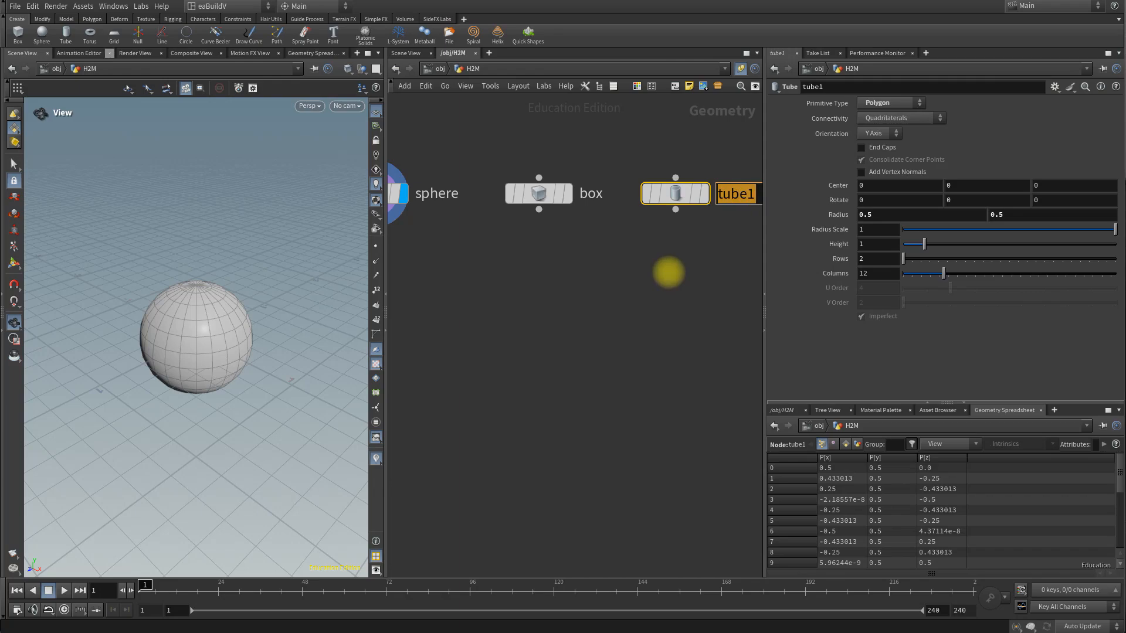
pyautogui.press('Return')
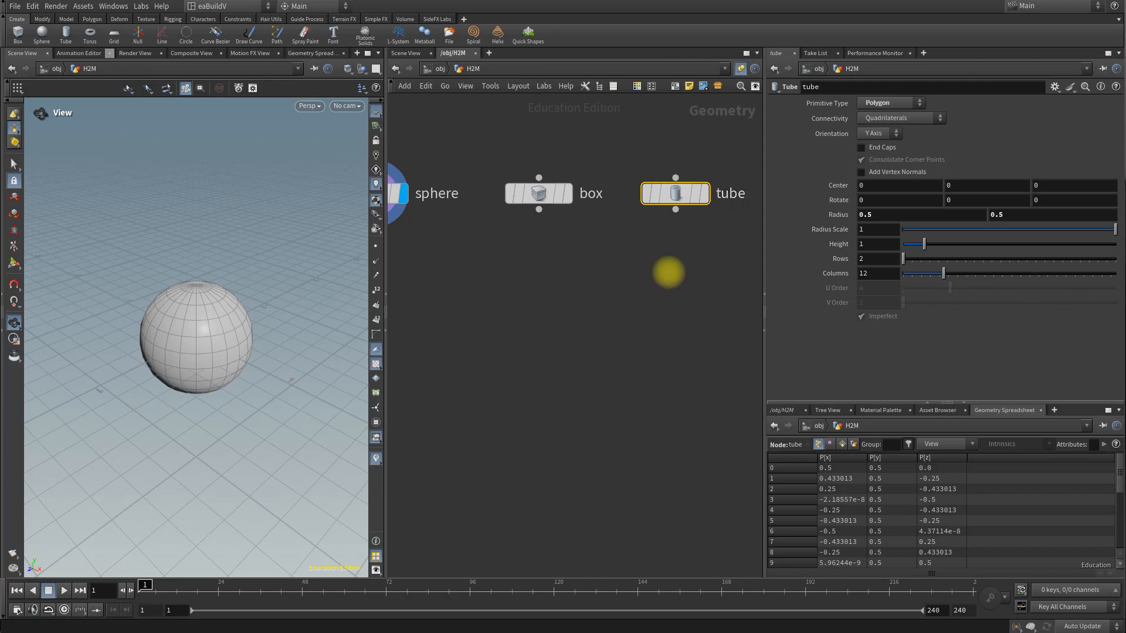
# Step: Display the box node and set the box's X center to -1.9
pyautogui.scroll(-2, 608, 310)
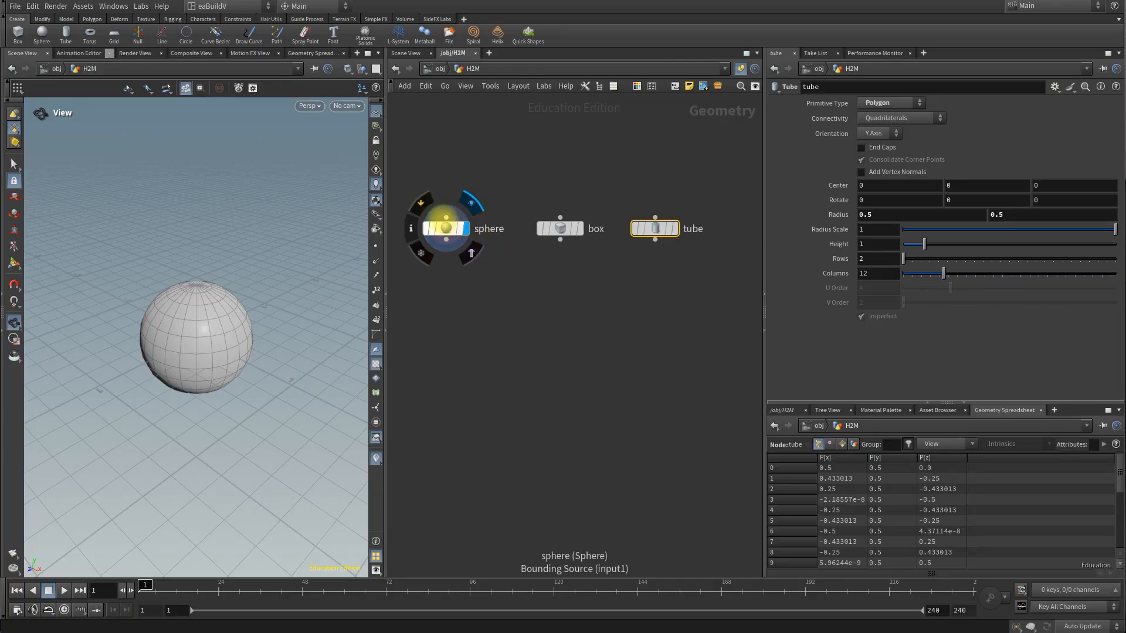
pyautogui.moveTo(568, 241)
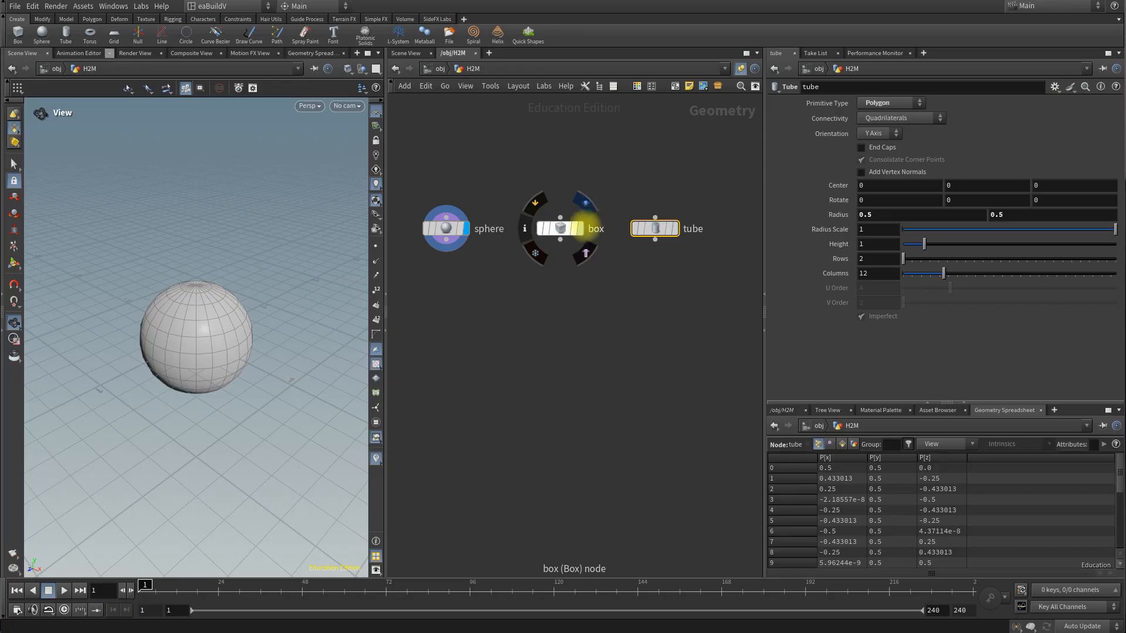
pyautogui.click(578, 228)
pyautogui.click(560, 229)
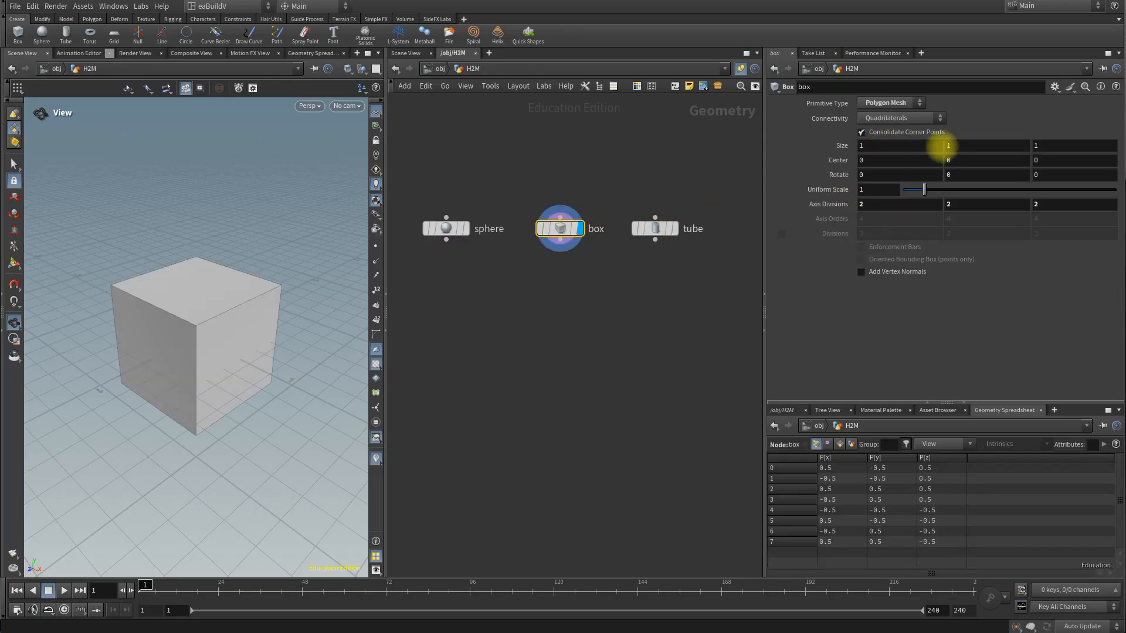
pyautogui.moveTo(893, 159); pyautogui.dragTo(790, 152, button='middle')
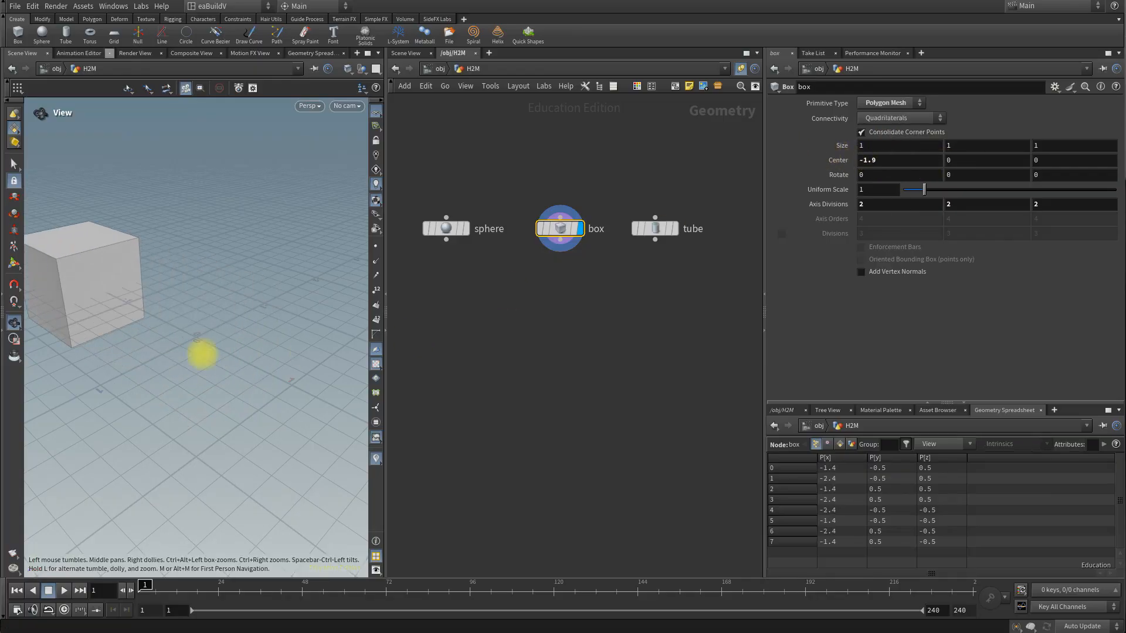
# Step: Turn on the sphere node's template display as a wireframe reference beside the box
pyautogui.scroll(-3, 151, 362)
pyautogui.moveTo(153, 378); pyautogui.dragTo(208, 370)
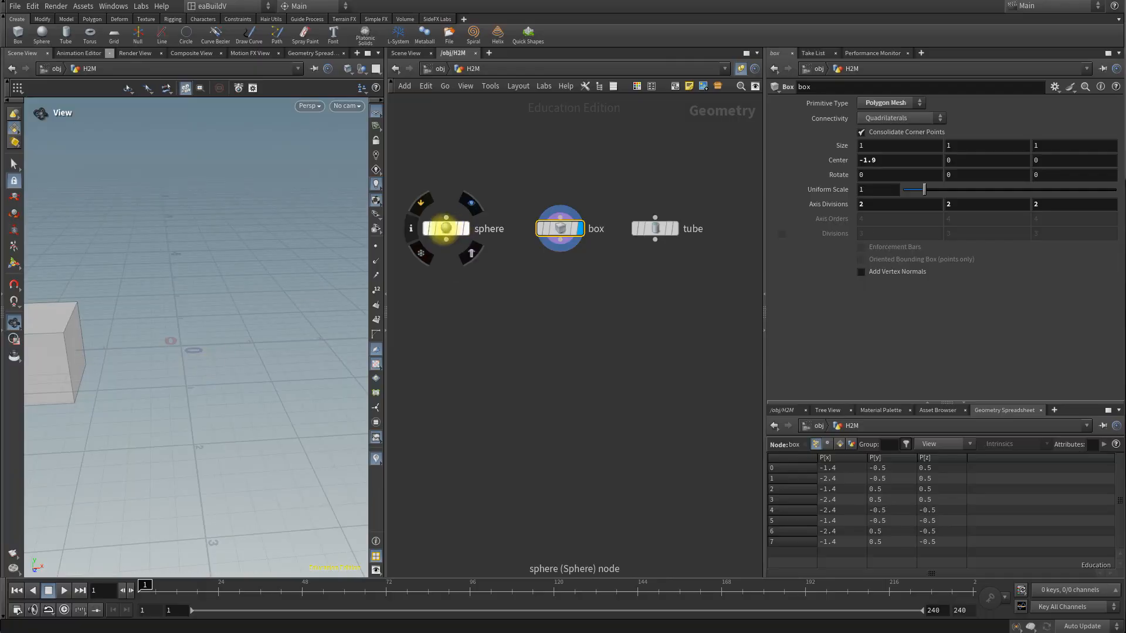
pyautogui.click(462, 228)
pyautogui.moveTo(181, 315); pyautogui.dragTo(188, 258)
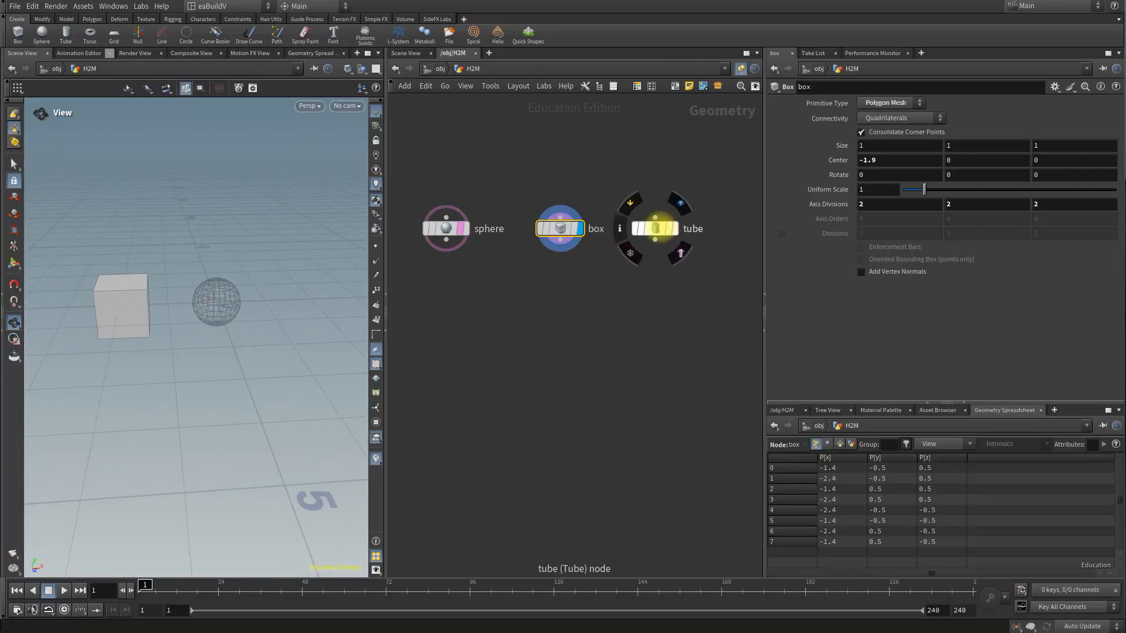
# Step: Set the tube's X center to 2.6 and display only the tube, turning off the sphere's template display
pyautogui.click(655, 228)
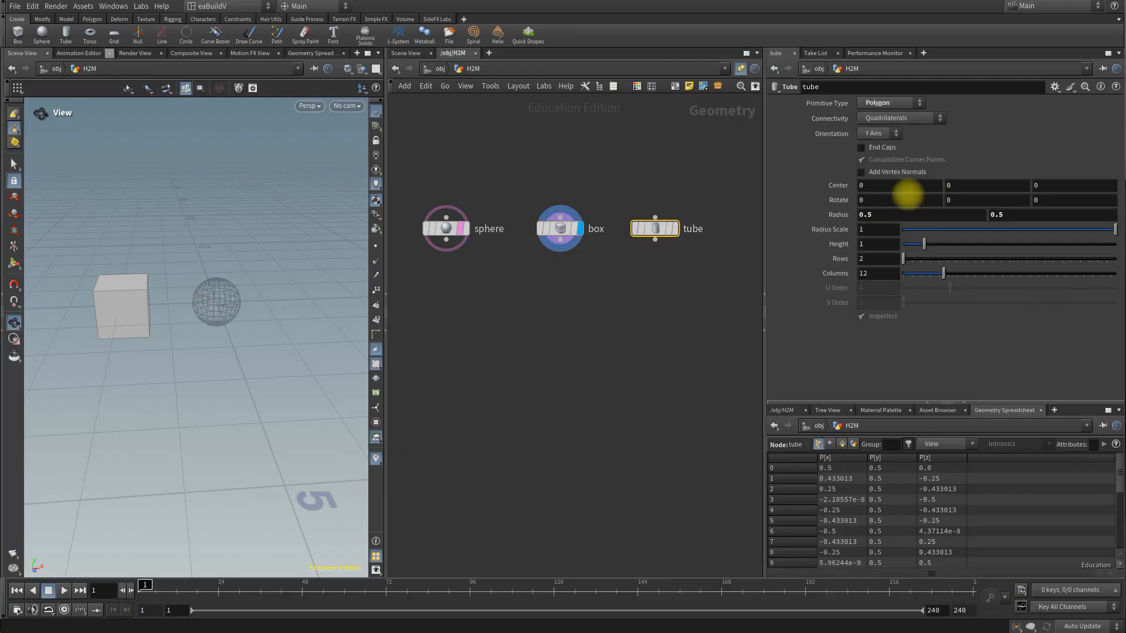
pyautogui.moveTo(878, 187); pyautogui.dragTo(1015, 177, button='middle')
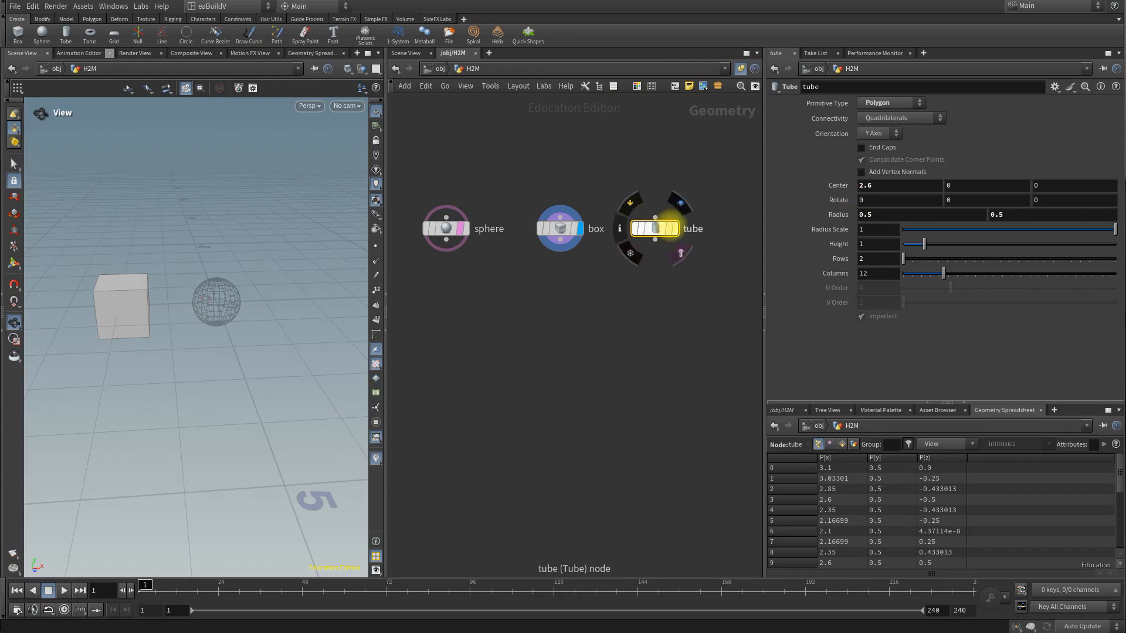
pyautogui.click(673, 229)
pyautogui.moveTo(279, 342); pyautogui.dragTo(223, 334, button='middle')
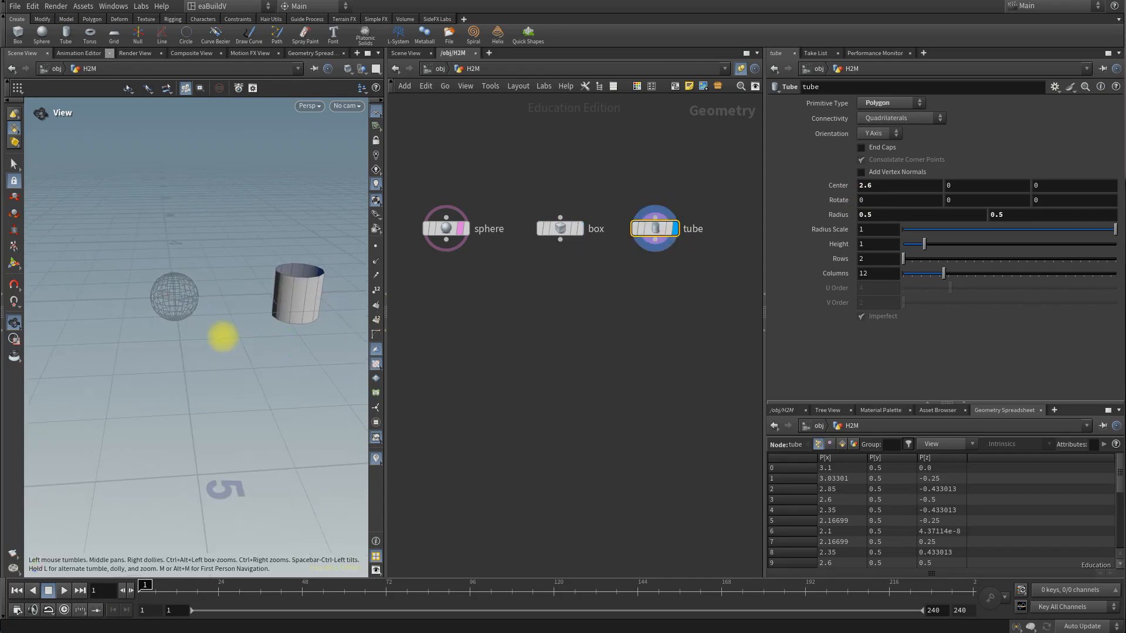
pyautogui.click(469, 252)
# Step: Connect the sphere, box and tube nodes to a new Merge node and display the merged result
pyautogui.moveTo(416, 168); pyautogui.dragTo(713, 295)
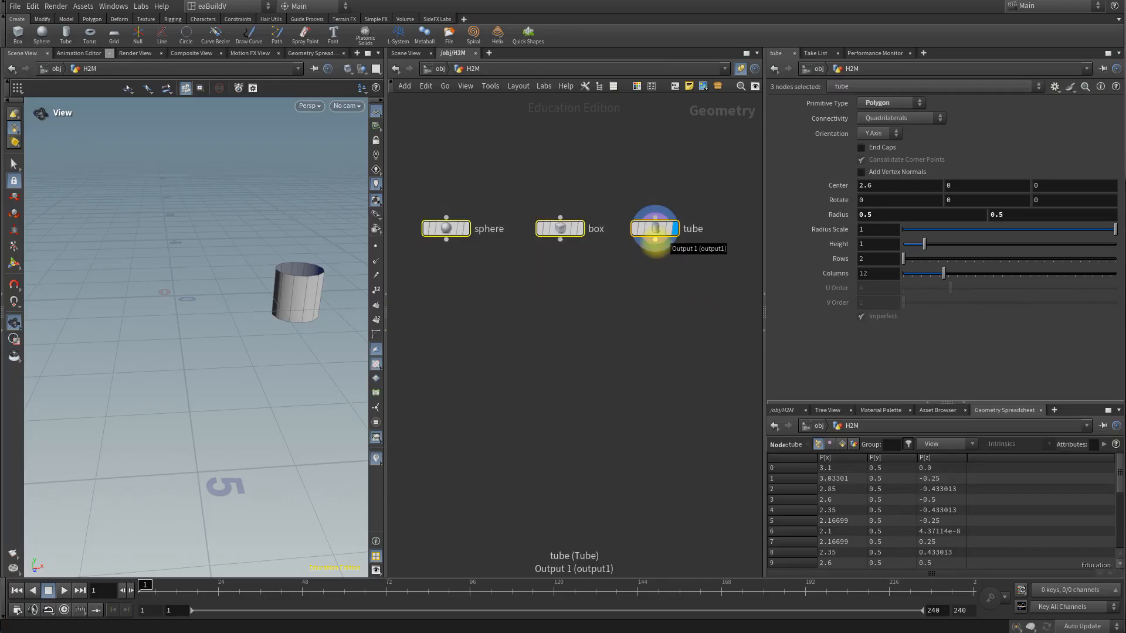
pyautogui.moveTo(655, 242); pyautogui.dragTo(540, 303)
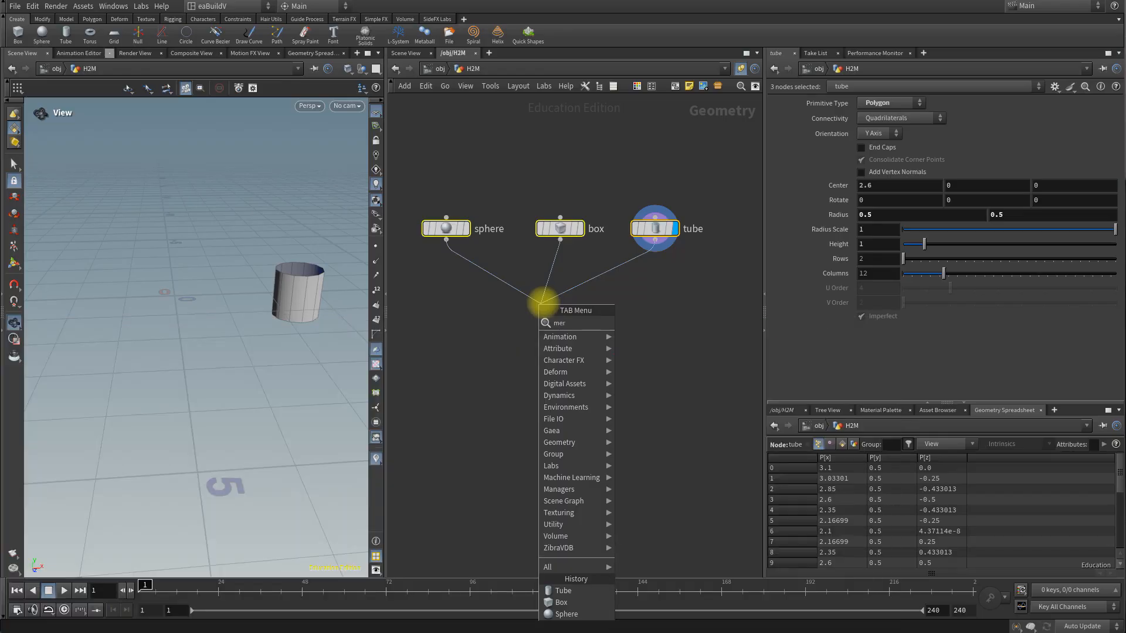
pyautogui.press('Escape')
pyautogui.click(543, 303)
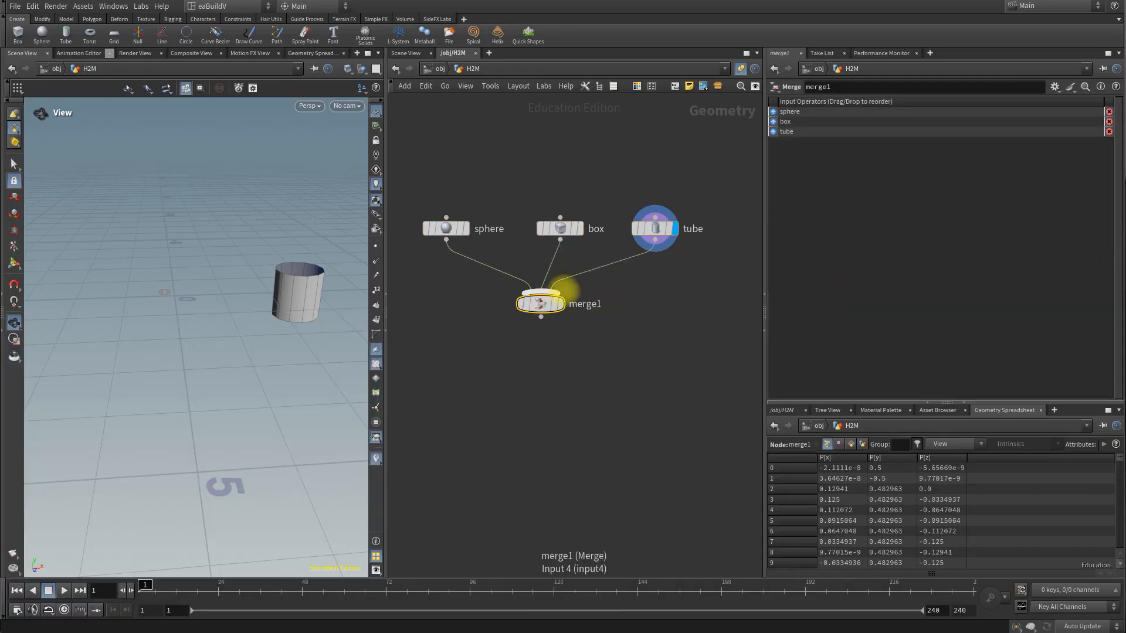
pyautogui.click(561, 304)
pyautogui.moveTo(268, 285); pyautogui.dragTo(233, 342)
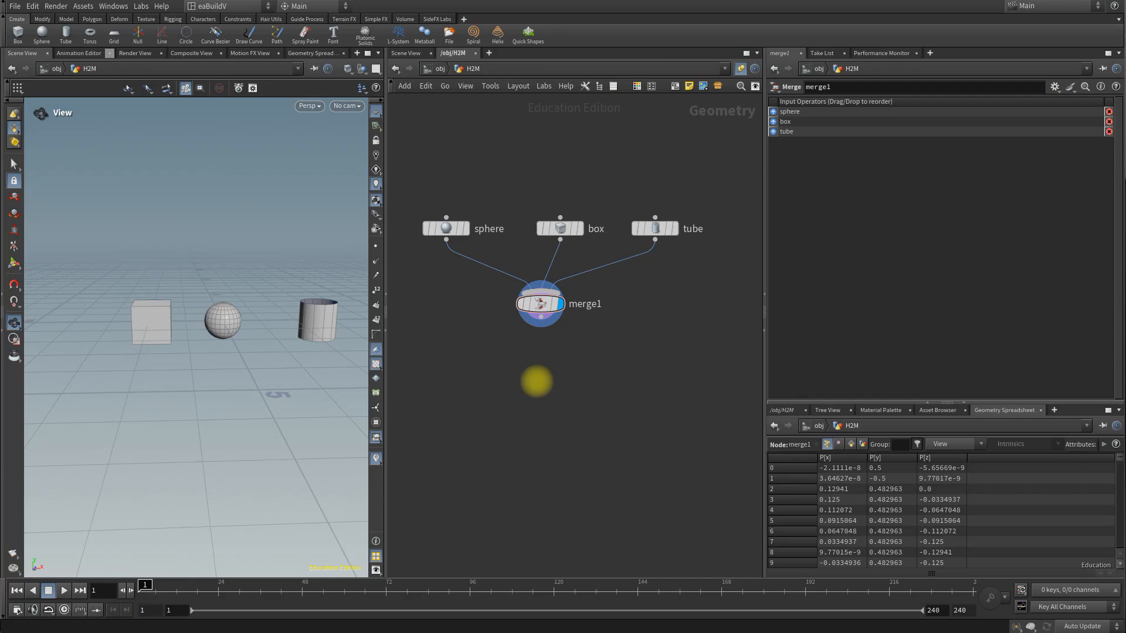
# Step: Add a ROP Alembic Output node below the merge node and connect the merge output to it
pyautogui.press('Tab')
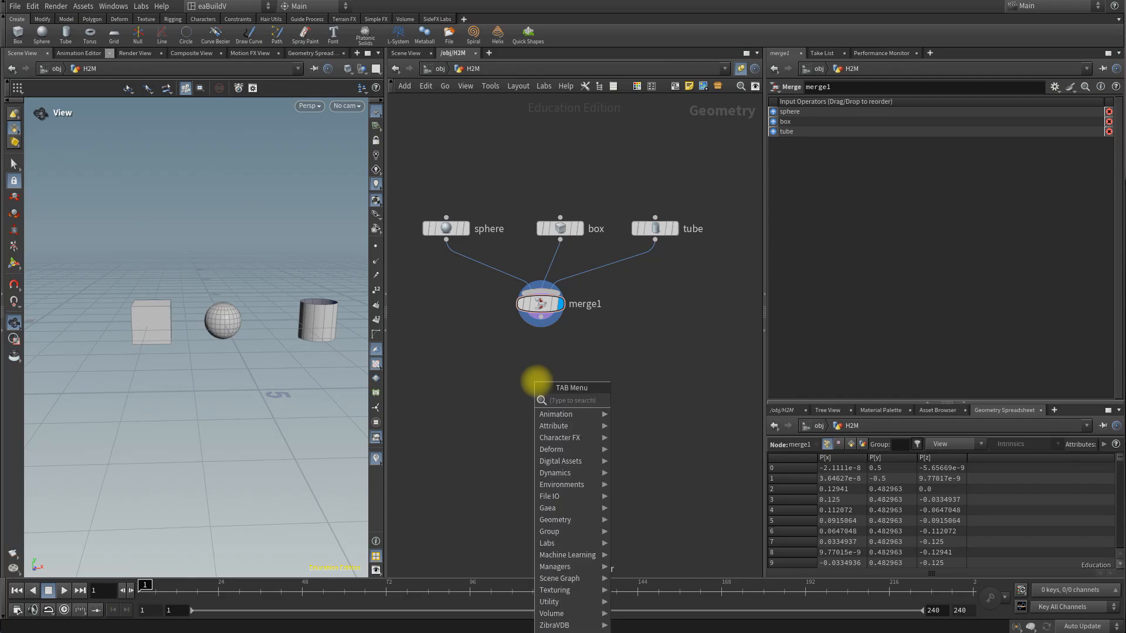
pyautogui.write('alem')
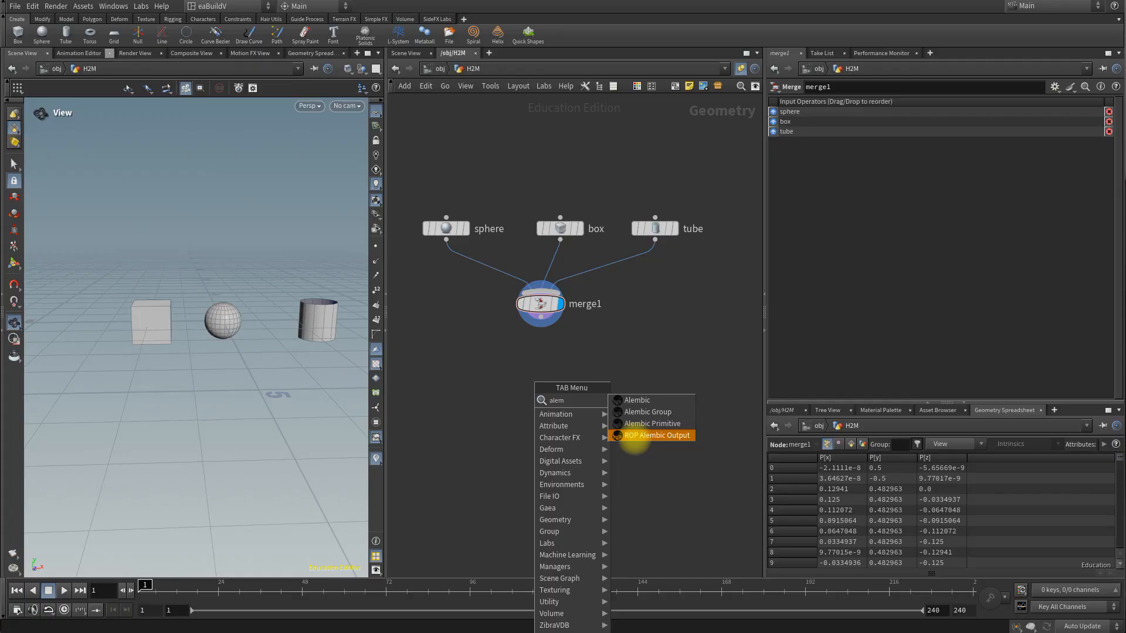
pyautogui.click(658, 437)
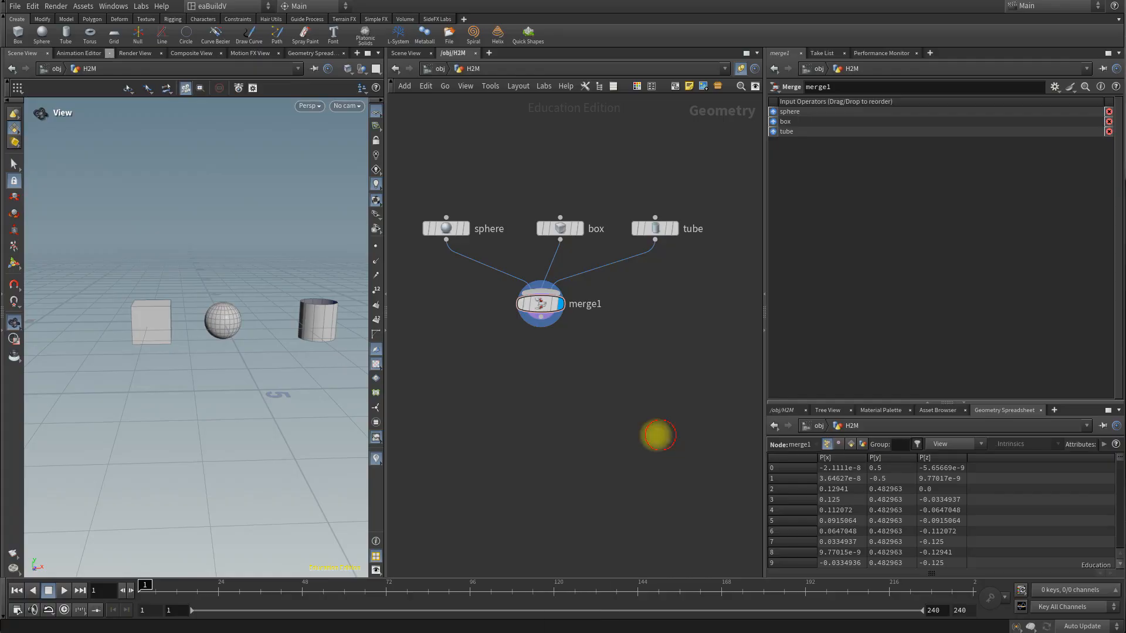
pyautogui.click(541, 359)
pyautogui.click(541, 327)
pyautogui.click(540, 352)
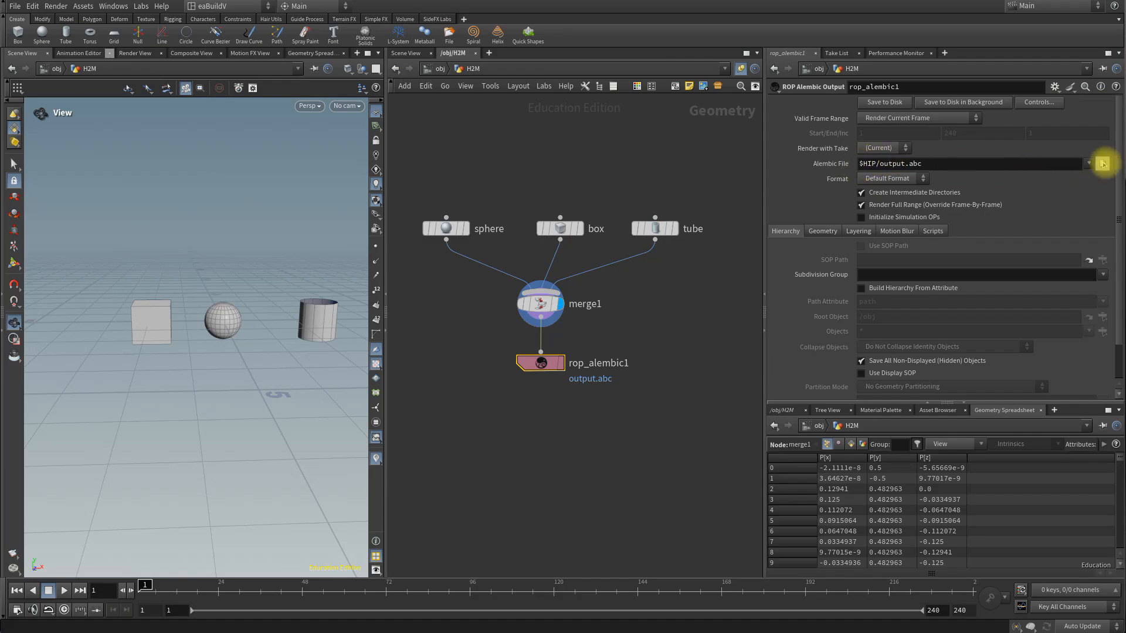
# Step: Set the Alembic output file to $HIP/base_output.abc and save the merged geometry to disk
pyautogui.click(1103, 165)
pyautogui.moveTo(988, 20); pyautogui.dragTo(750, 39)
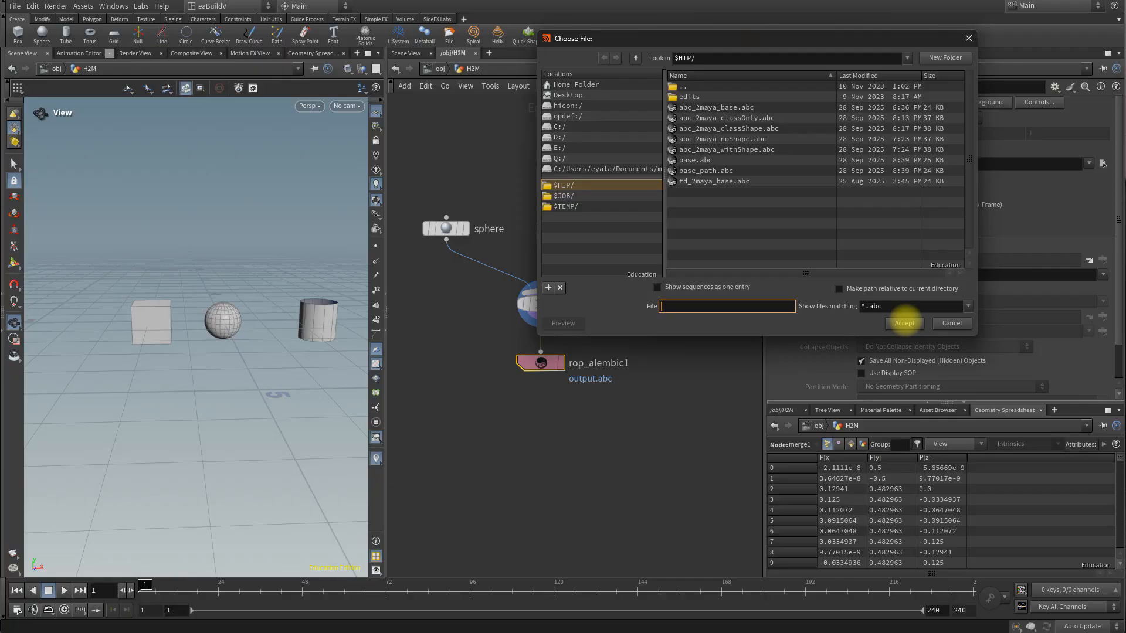
pyautogui.click(750, 307)
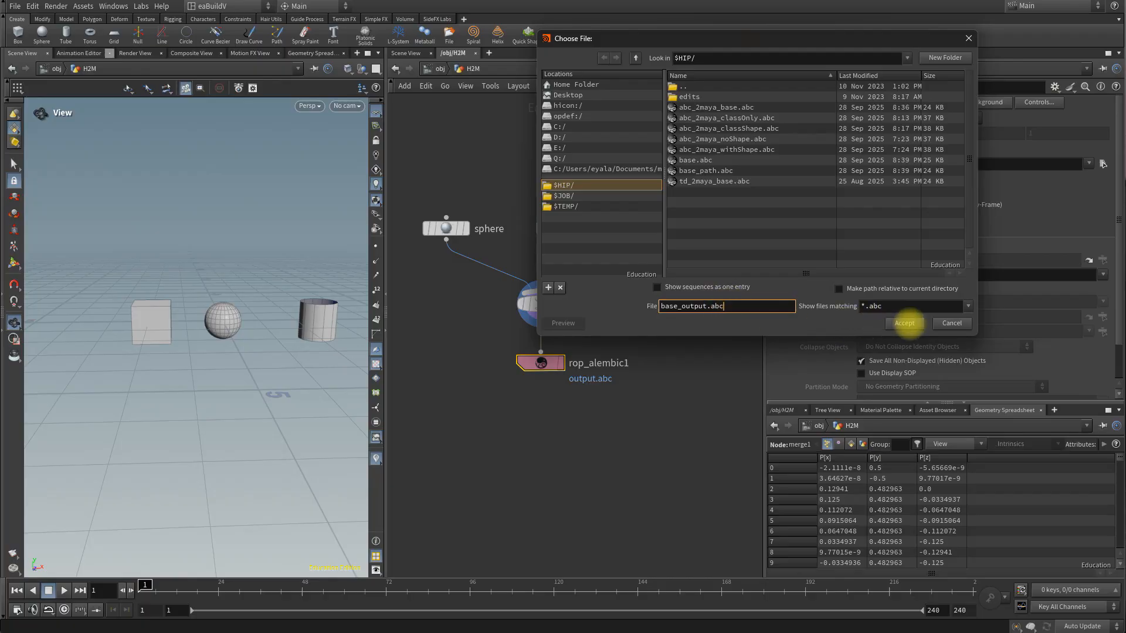
pyautogui.click(905, 323)
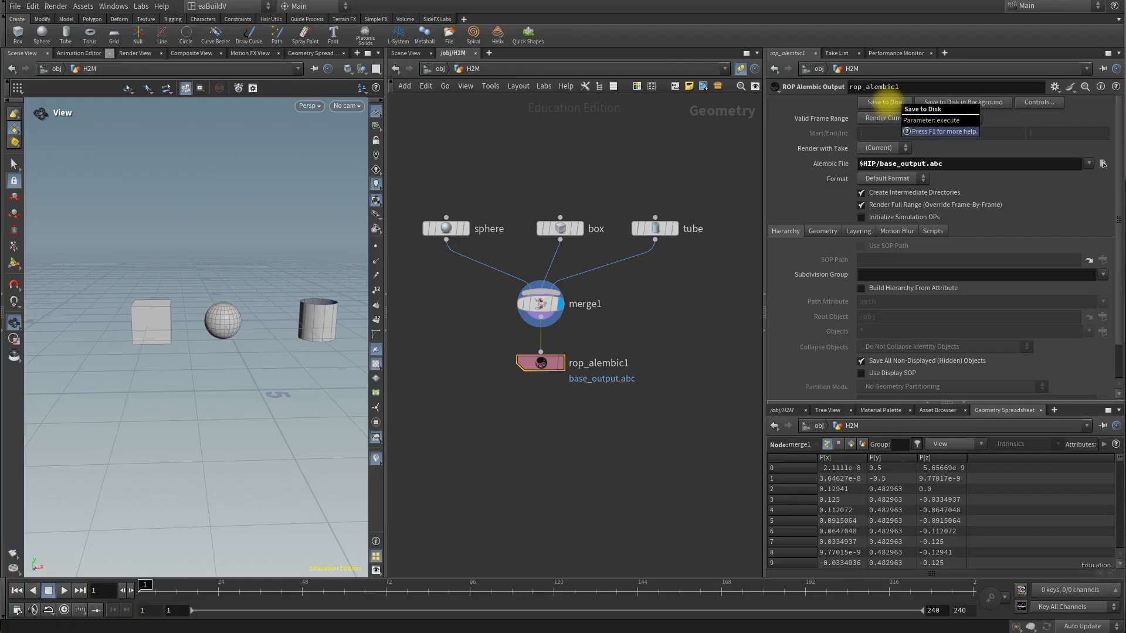
pyautogui.click(885, 102)
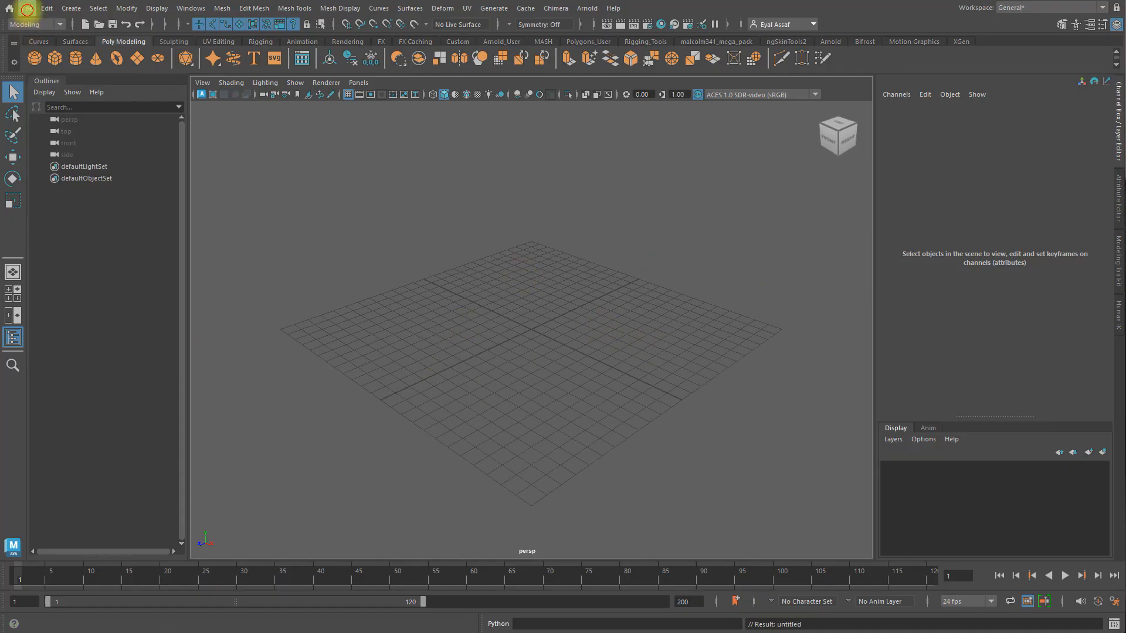
# Step: Switch to Maya, import base_output.abc into the empty scene and select the imported base_output:H2M object
pyautogui.click(27, 9)
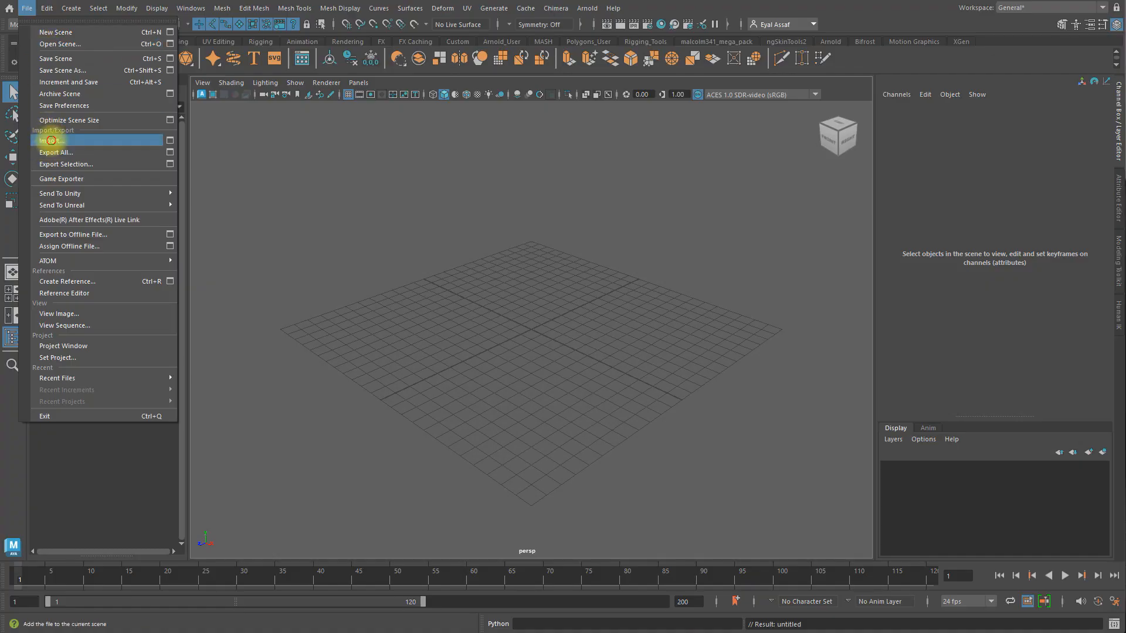
pyautogui.click(51, 140)
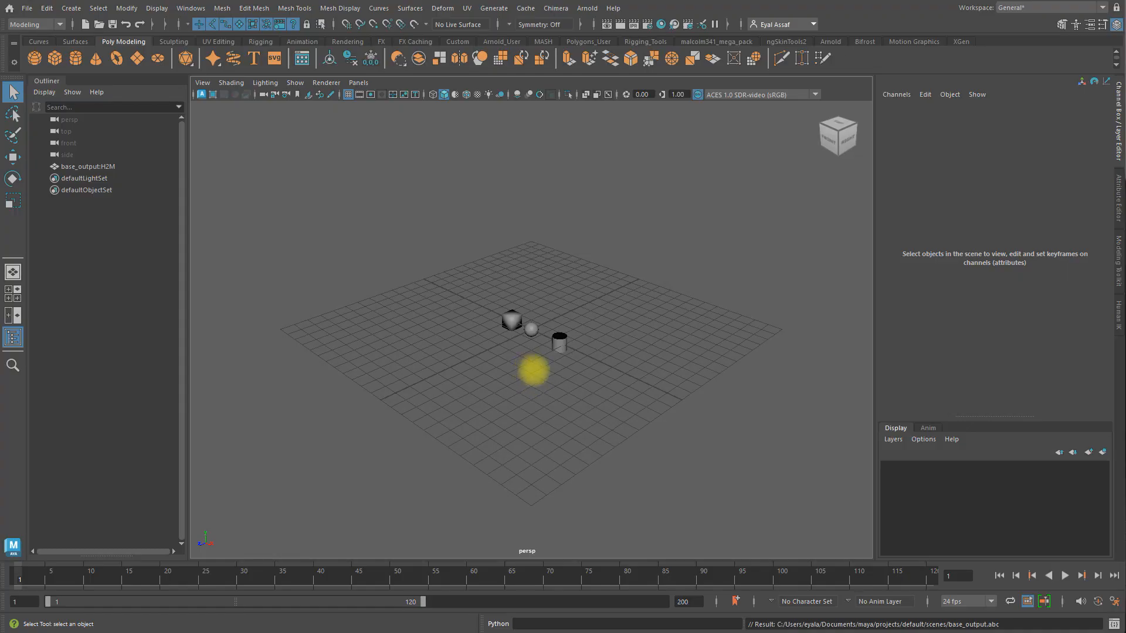
pyautogui.scroll(3, 531, 370)
pyautogui.keyDown('alt'); pyautogui.moveTo(534, 370); pyautogui.dragTo(515, 409); pyautogui.keyUp('alt')
pyautogui.moveTo(461, 406)
pyautogui.keyDown('alt'); pyautogui.mouseDown()
pyautogui.moveTo(540, 407)
pyautogui.moveTo(483, 413)
pyautogui.mouseUp(); pyautogui.keyUp('alt')
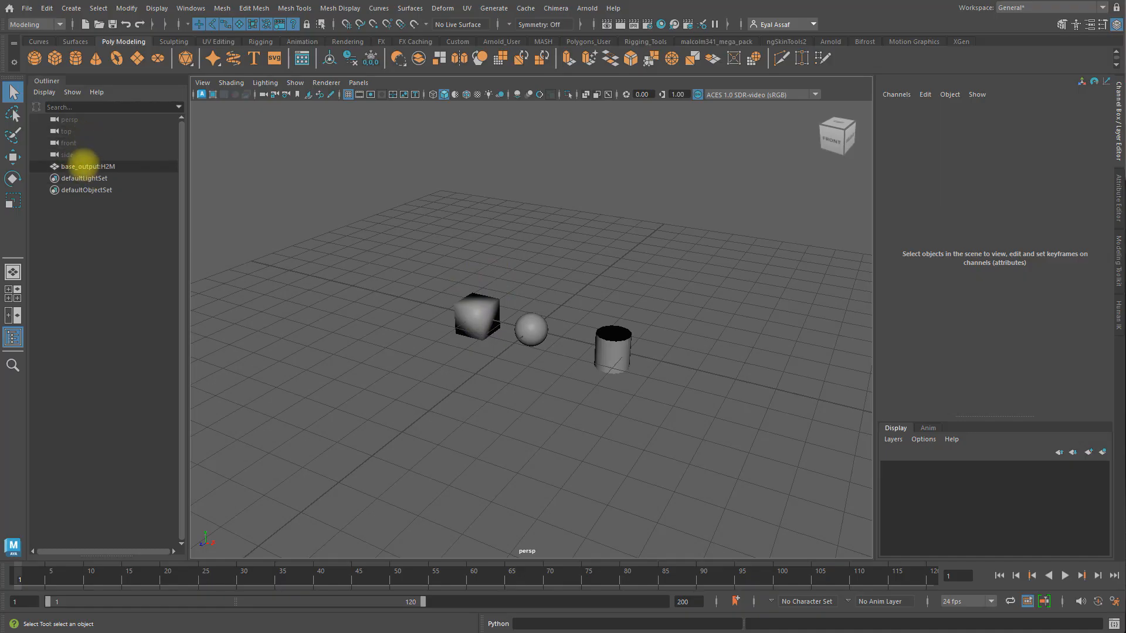
pyautogui.click(84, 167)
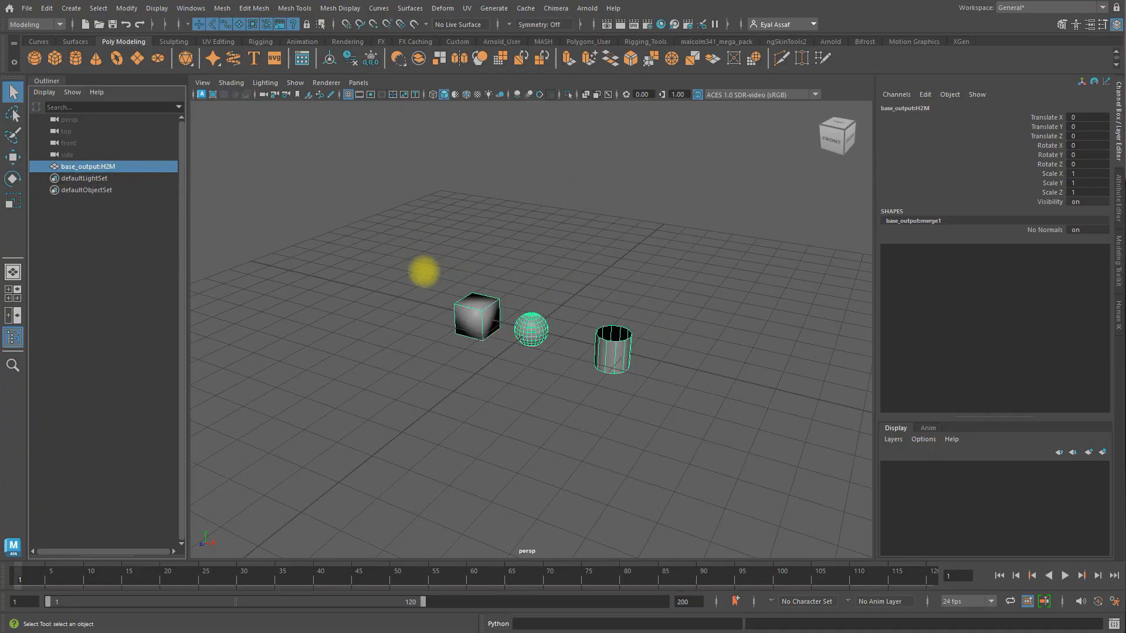
pyautogui.keyDown('alt'); pyautogui.moveTo(521, 347); pyautogui.dragTo(538, 364); pyautogui.keyUp('alt')
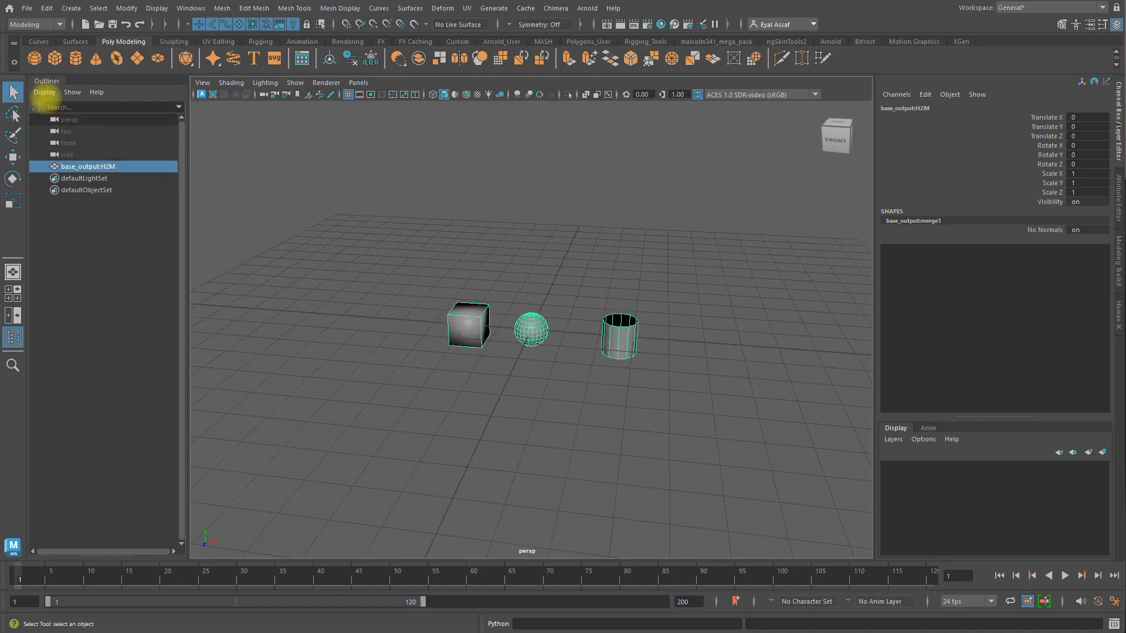
# Step: Show shape nodes in the Outliner to inspect the imported object's shape, and hide them again
pyautogui.click(44, 92)
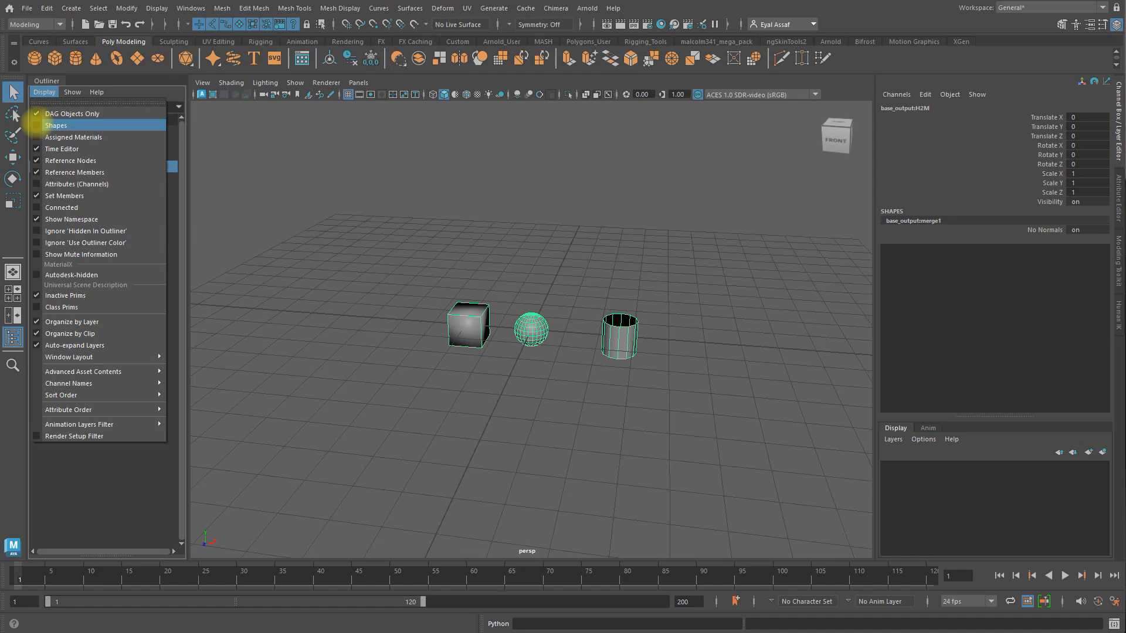
pyautogui.click(35, 124)
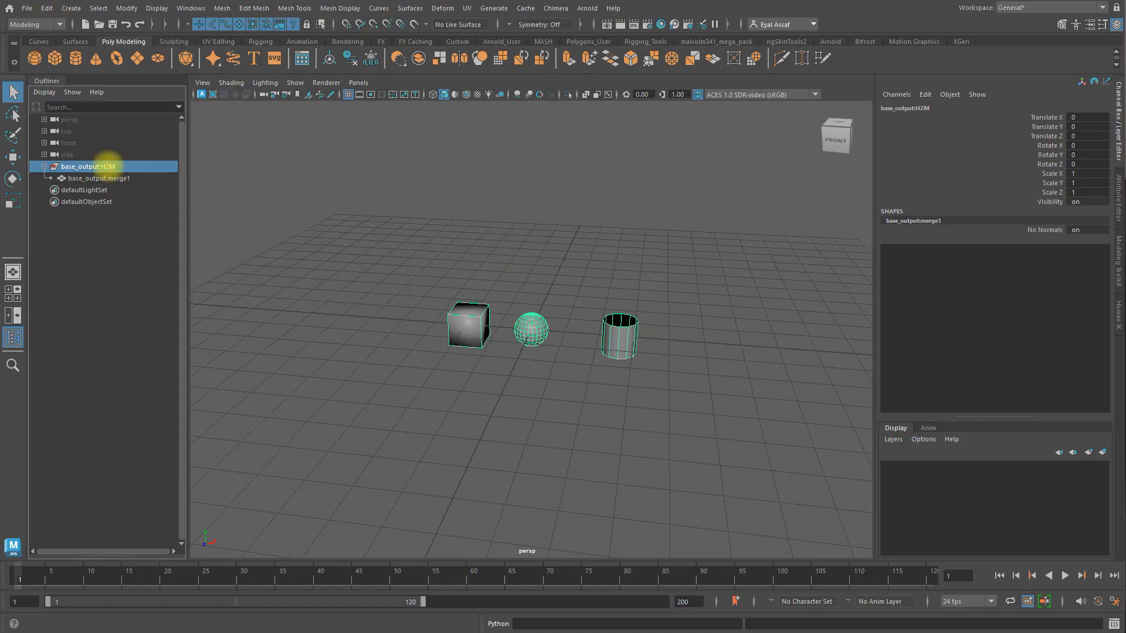
pyautogui.click(45, 92)
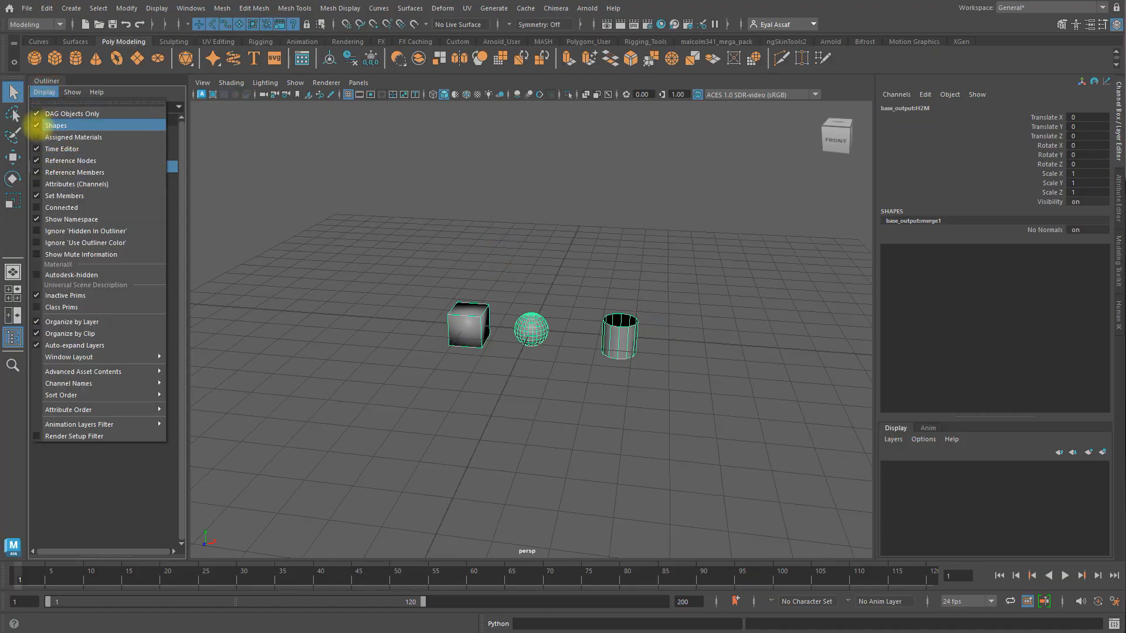
pyautogui.click(56, 125)
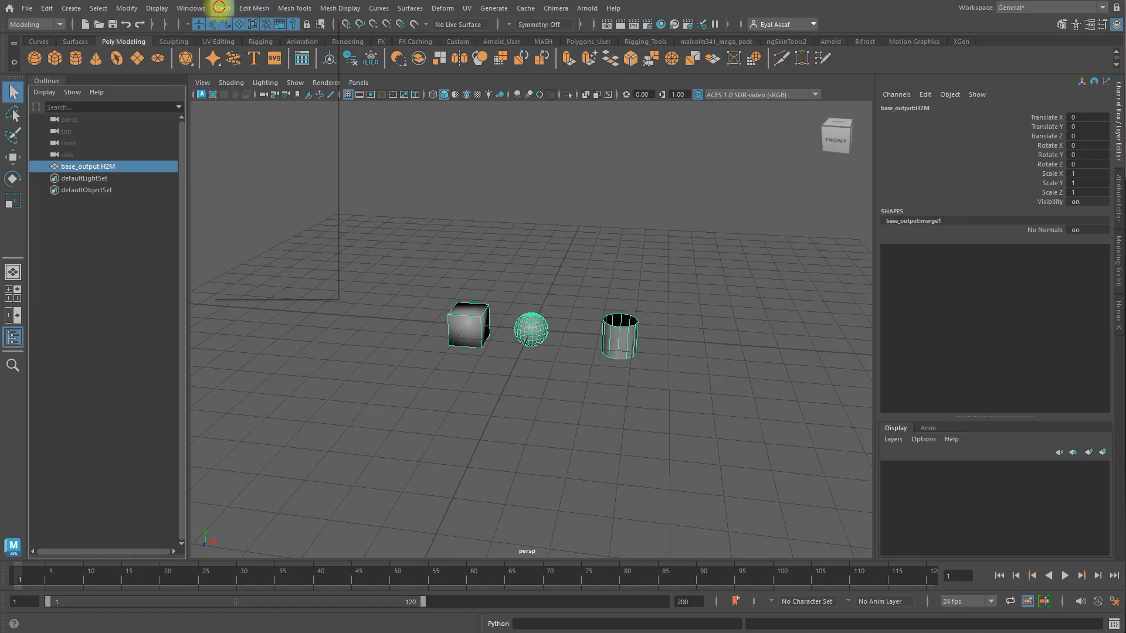
# Step: Separate the imported mesh into individual objects and delete the construction history on the base_output:H2M group
pyautogui.click(221, 8)
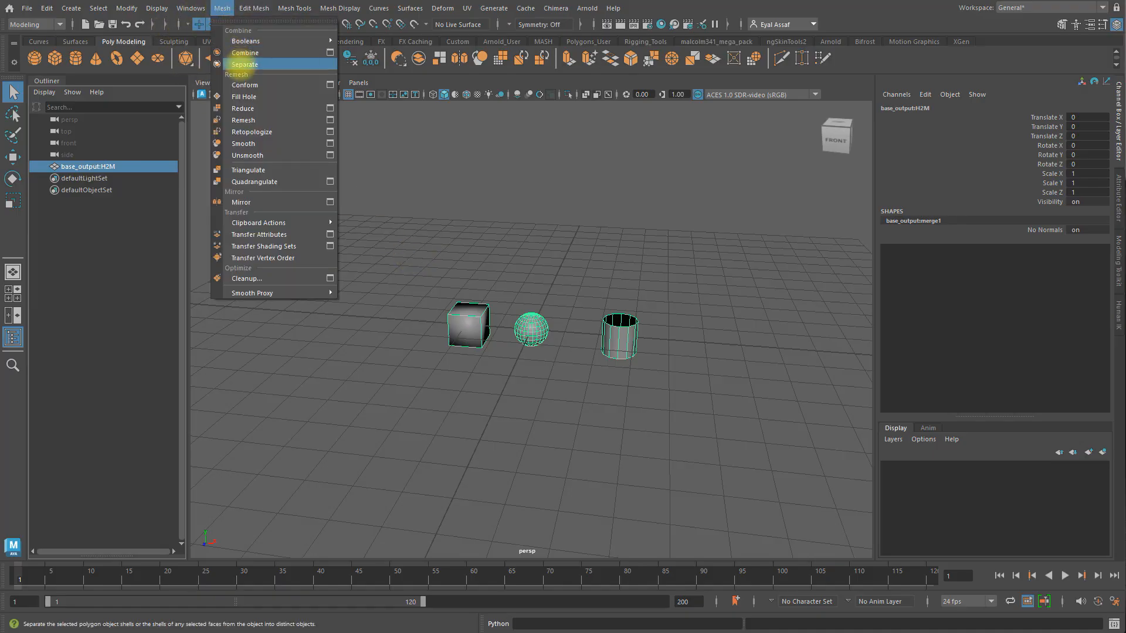
pyautogui.click(241, 65)
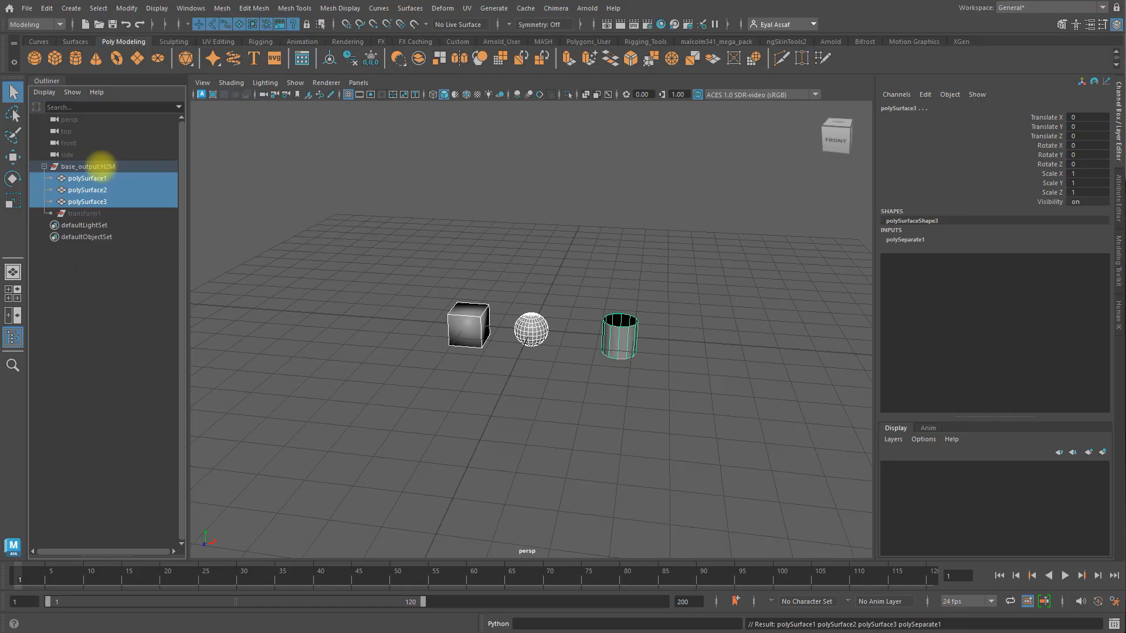
pyautogui.click(94, 166)
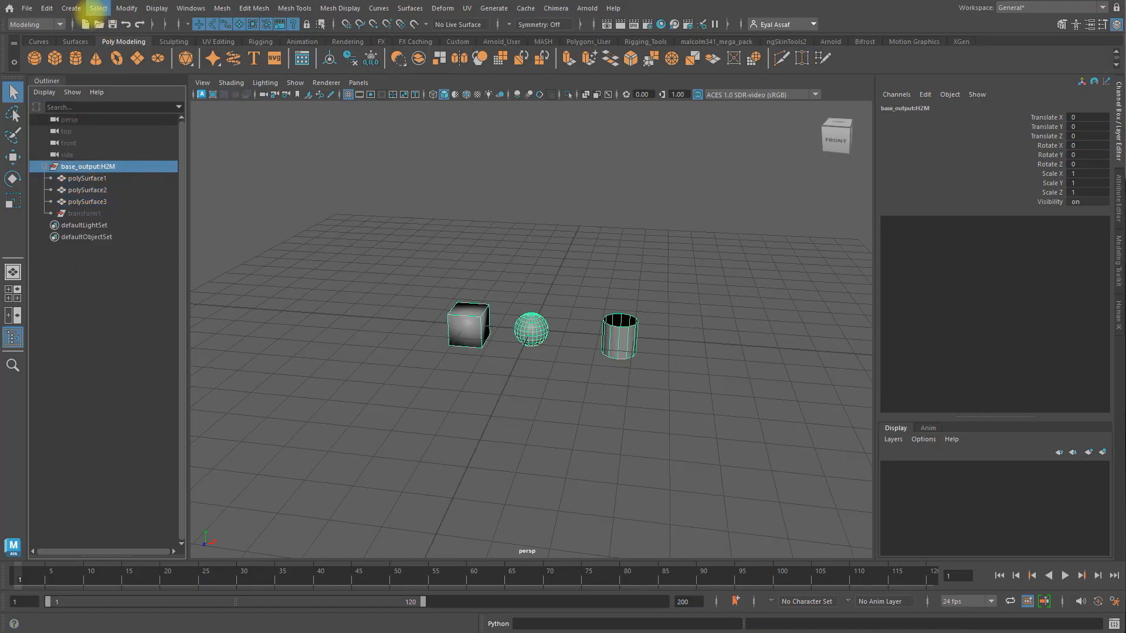
pyautogui.click(46, 8)
pyautogui.moveTo(91, 150)
pyautogui.click(223, 149)
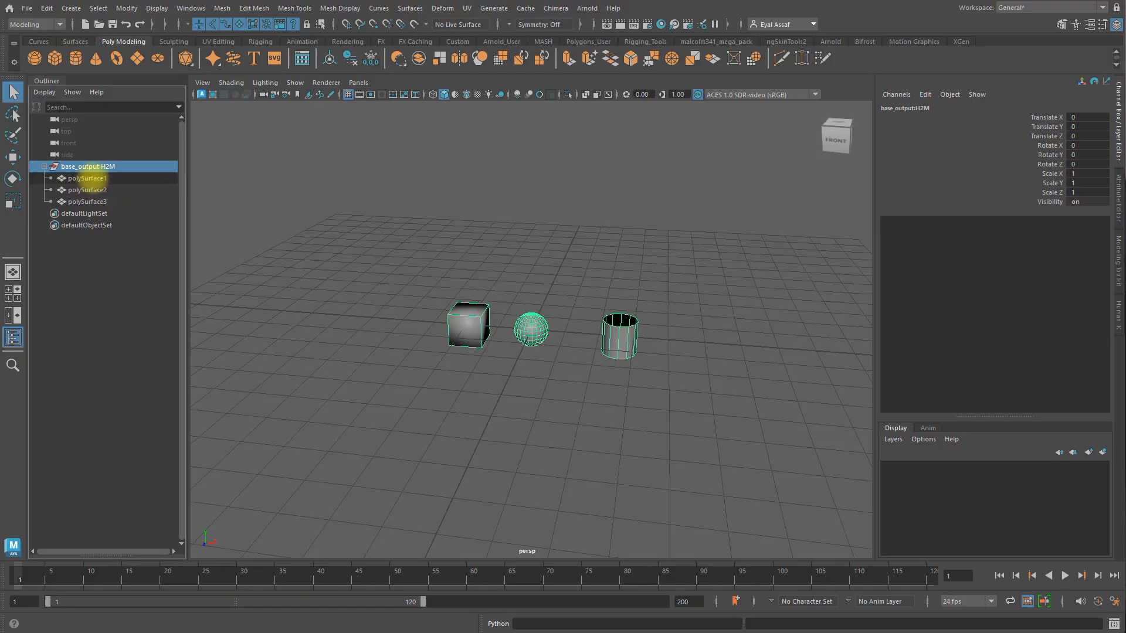
# Step: Select each separated piece in turn and move the tube, polySurface3, back to about -6.07 in Z
pyautogui.click(87, 179)
pyautogui.click(88, 189)
pyautogui.click(88, 201)
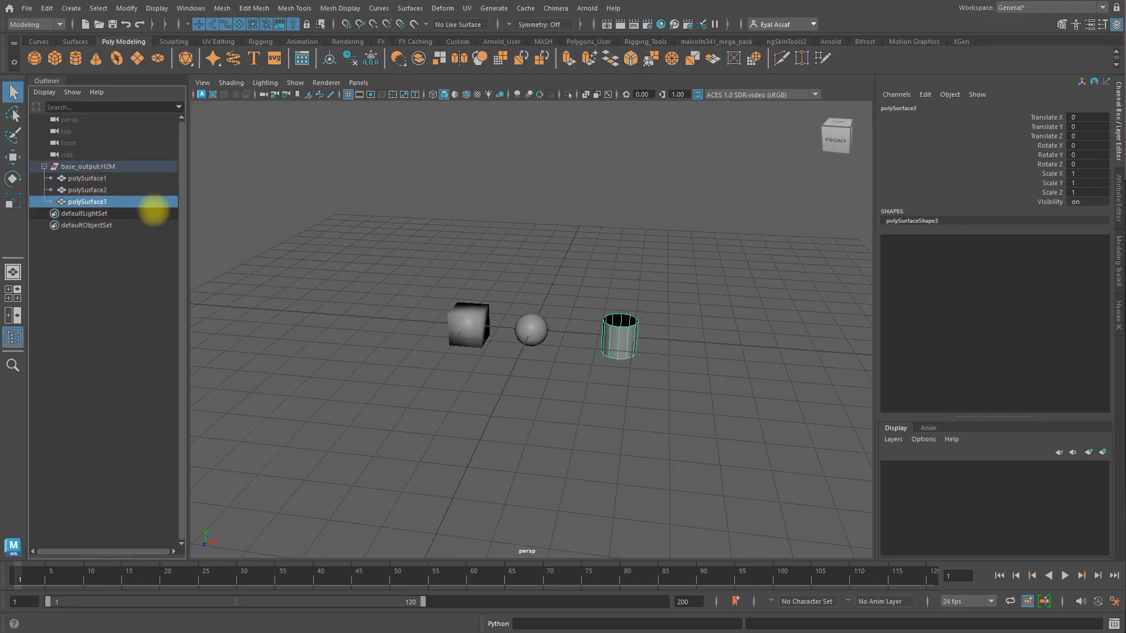
pyautogui.press('w')
pyautogui.moveTo(522, 351); pyautogui.dragTo(579, 284)
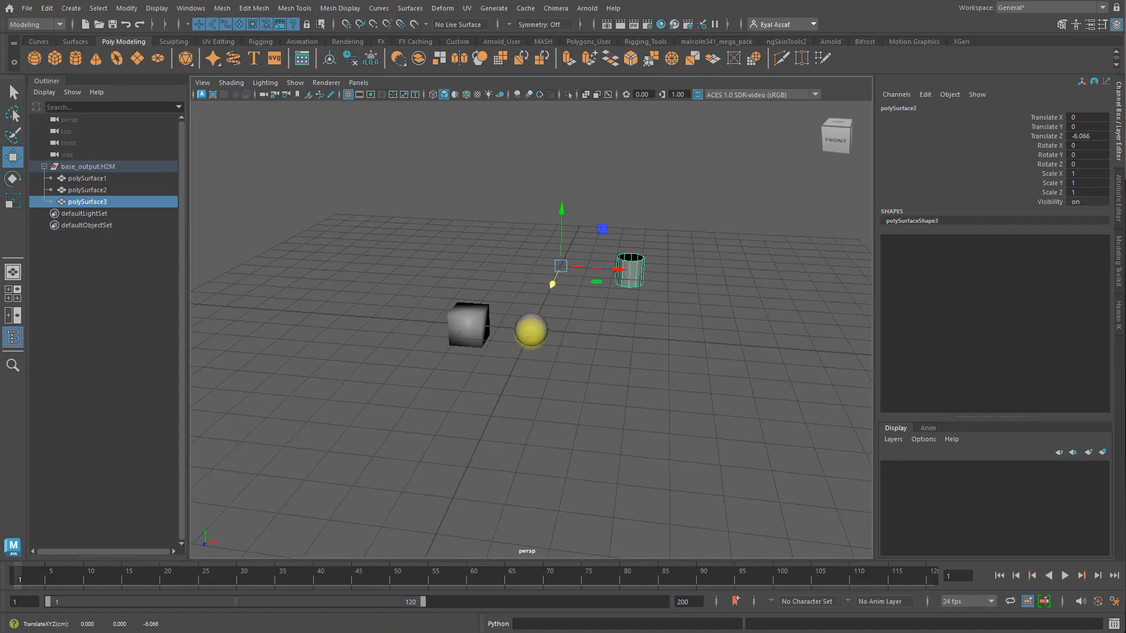
# Step: Center the pivot of the box, polySurface2, and move it along Z to about -3.78
pyautogui.click(531, 329)
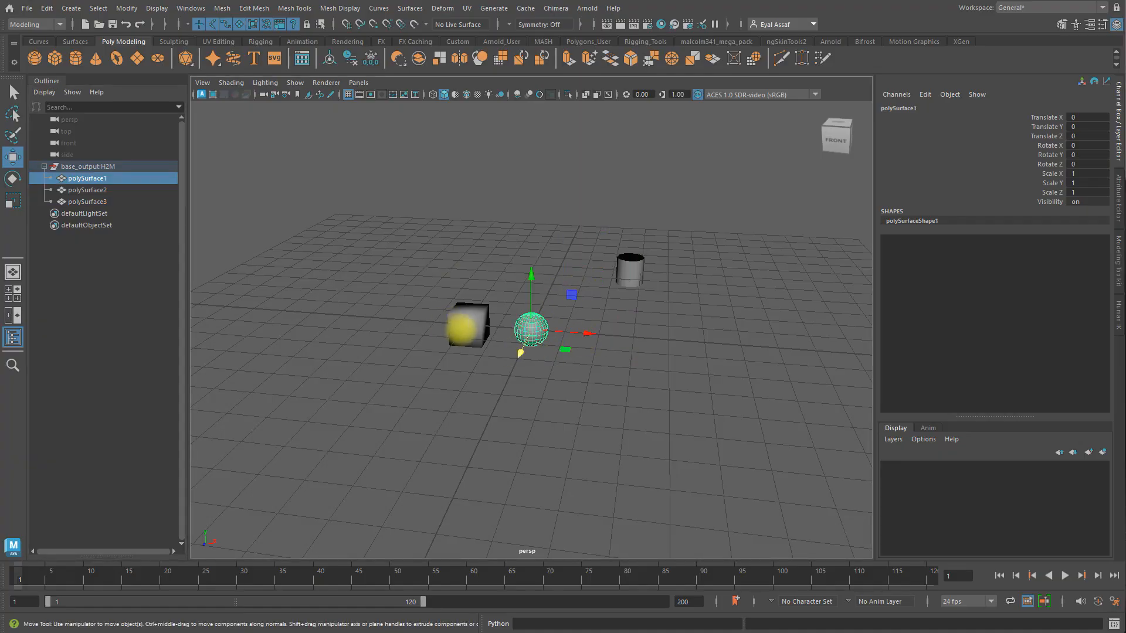
pyautogui.click(462, 323)
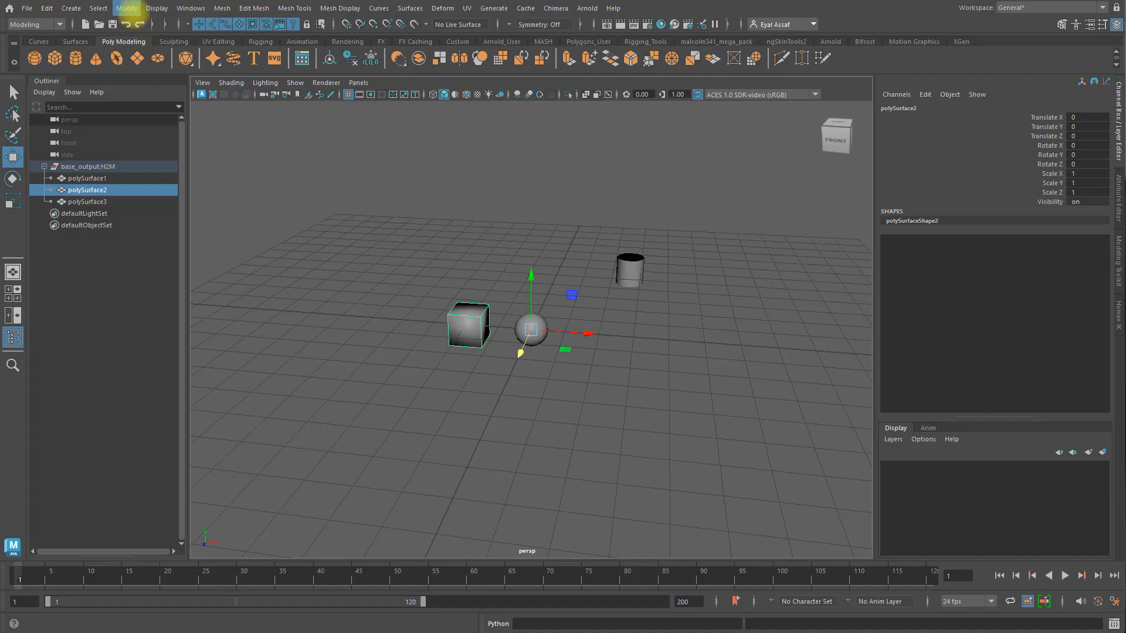
pyautogui.click(127, 8)
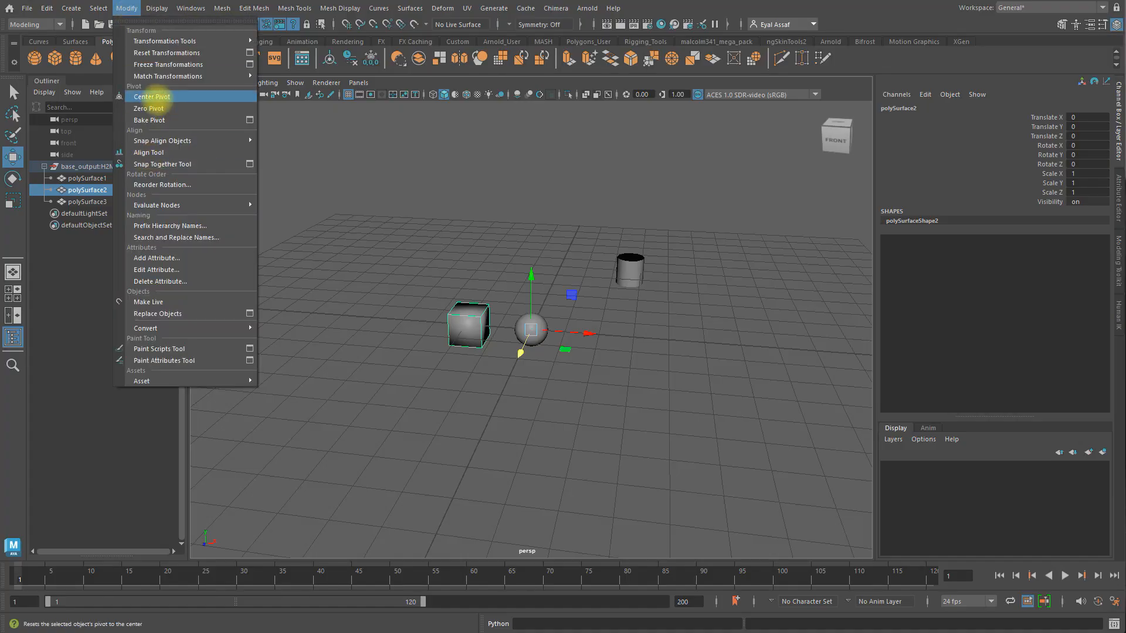
pyautogui.click(153, 96)
pyautogui.moveTo(445, 361); pyautogui.dragTo(385, 462)
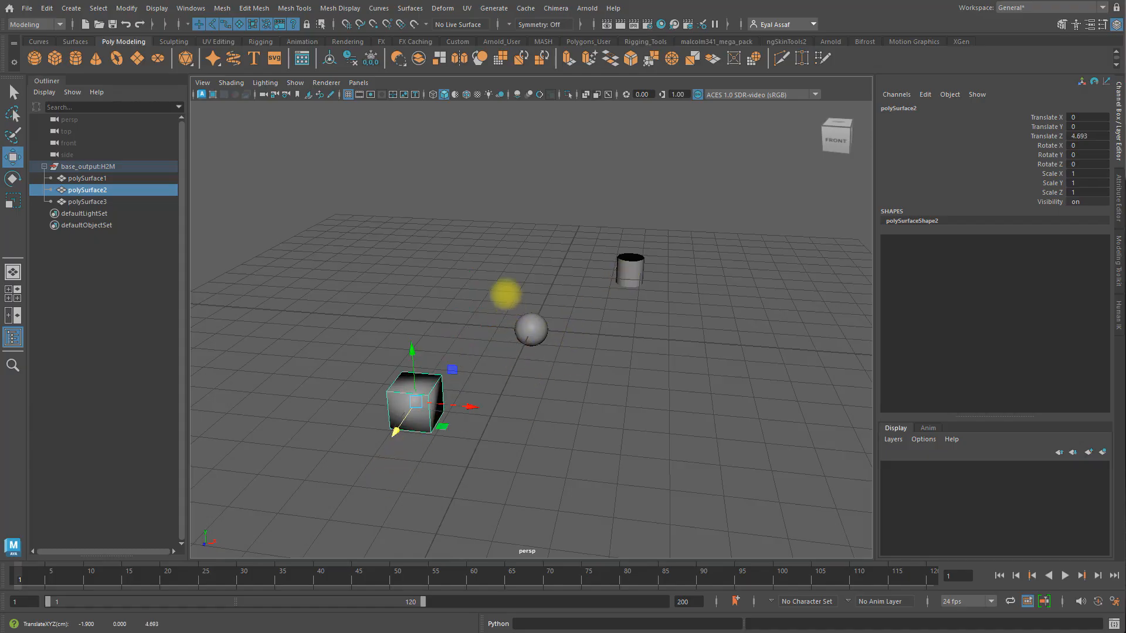
pyautogui.moveTo(393, 434); pyautogui.dragTo(466, 273)
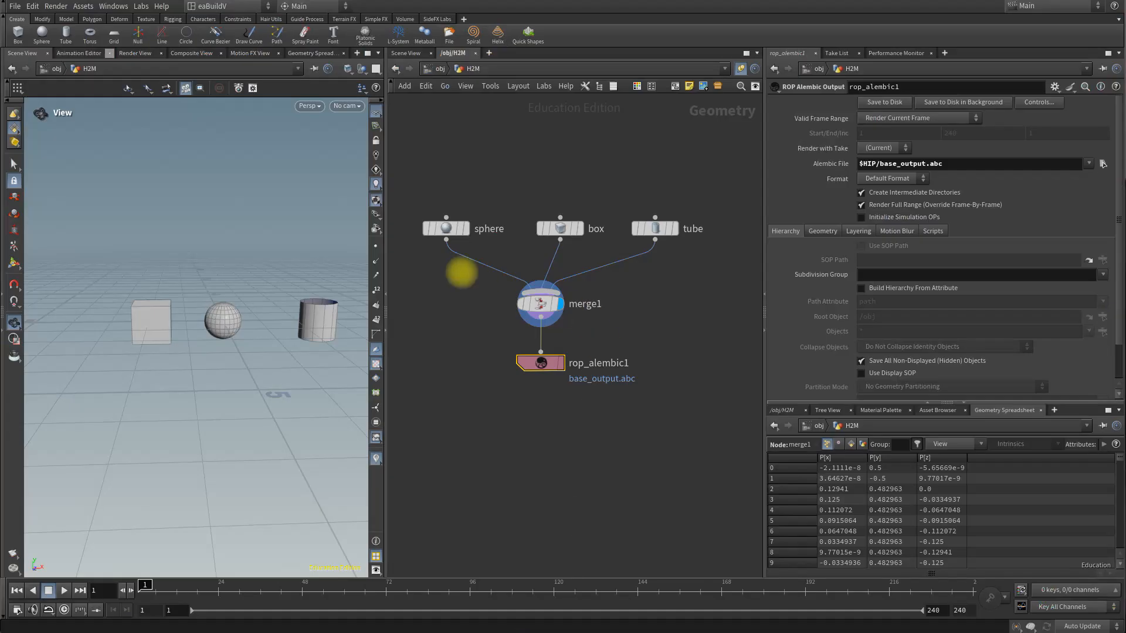
pyautogui.moveTo(636, 228)
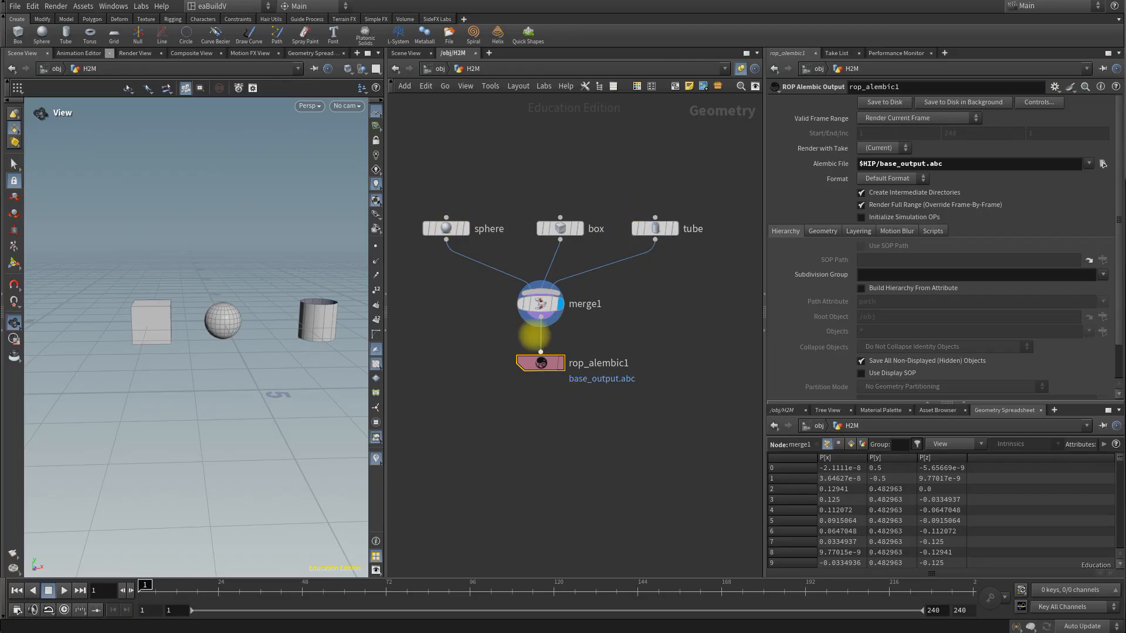
pyautogui.moveTo(538, 303)
pyautogui.moveTo(539, 362)
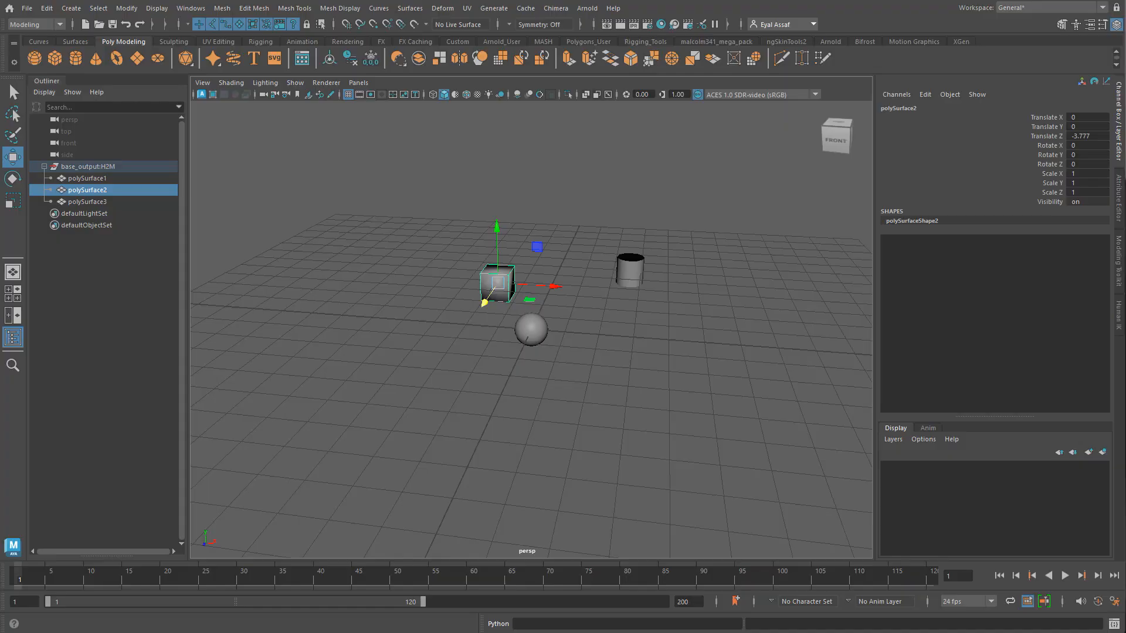
# Step: Switch back to Houdini, turn on End Caps for the tube node and set its X center to 1.9
pyautogui.hotkey('alt', 'Tab')
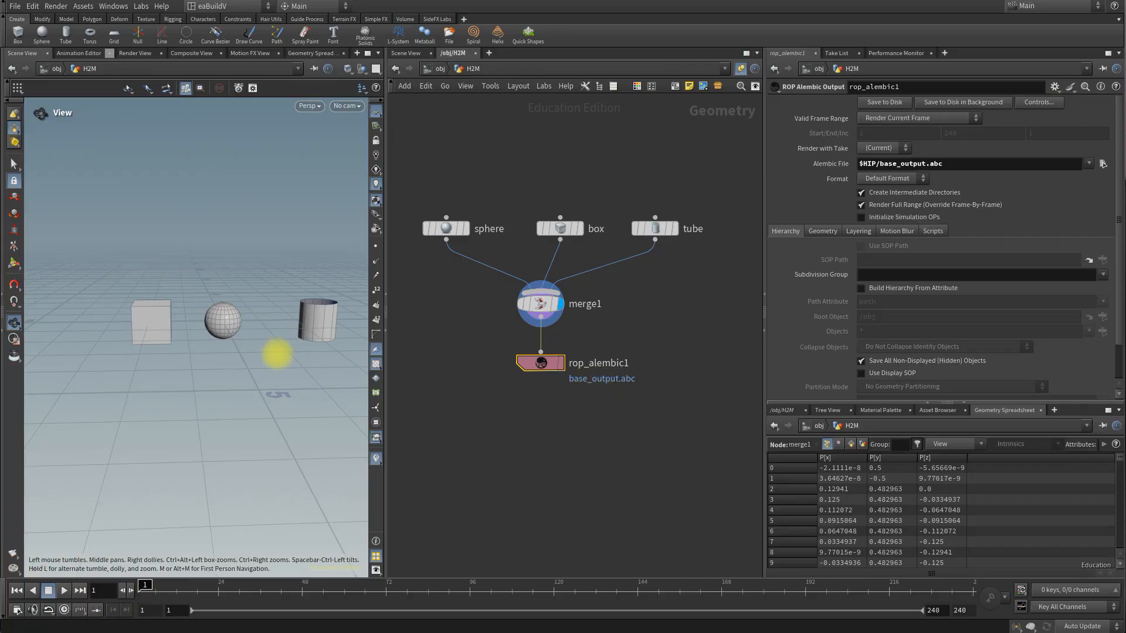
pyautogui.click(654, 230)
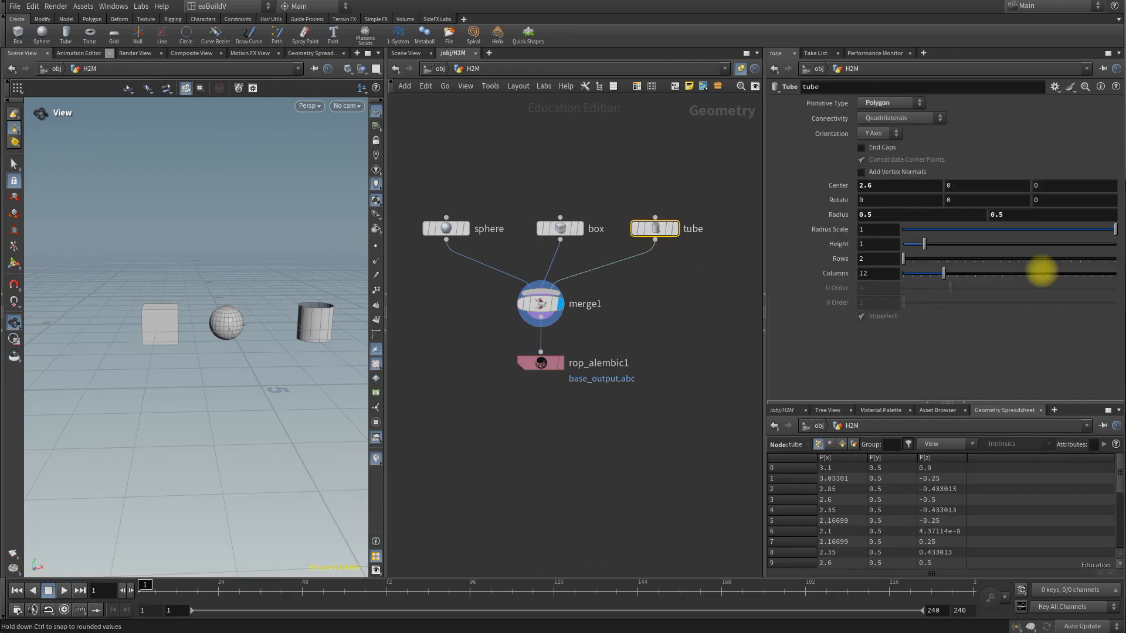
pyautogui.click(865, 147)
pyautogui.moveTo(273, 355); pyautogui.dragTo(269, 389)
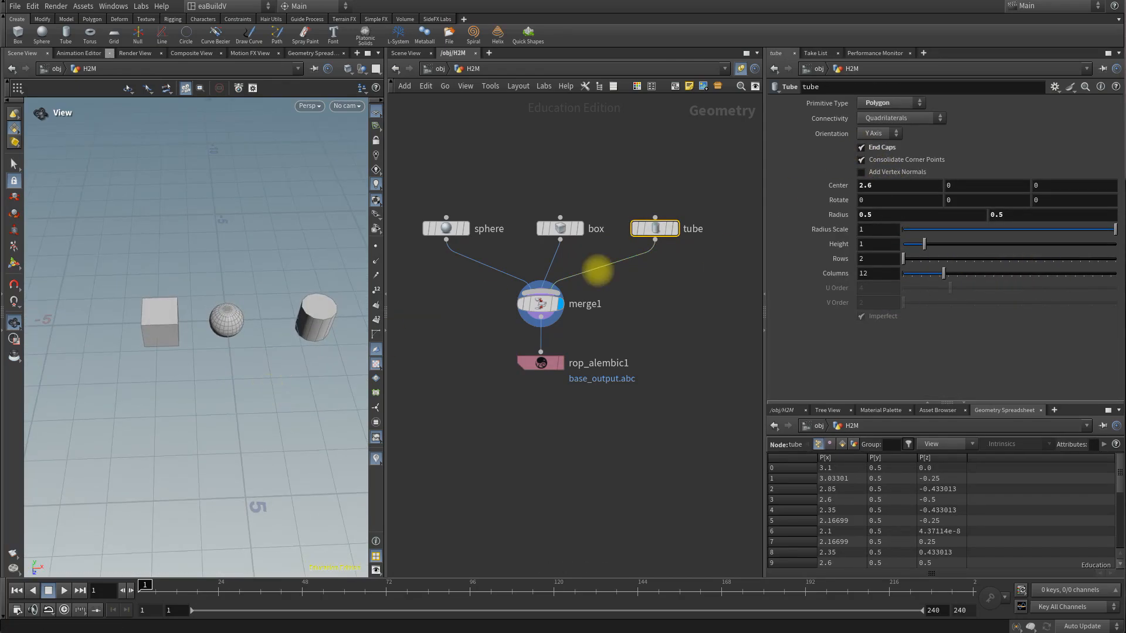
pyautogui.middleClick(884, 186)
pyautogui.moveTo(883, 186); pyautogui.dragTo(836, 193, button='middle')
pyautogui.moveTo(251, 403); pyautogui.dragTo(253, 359)
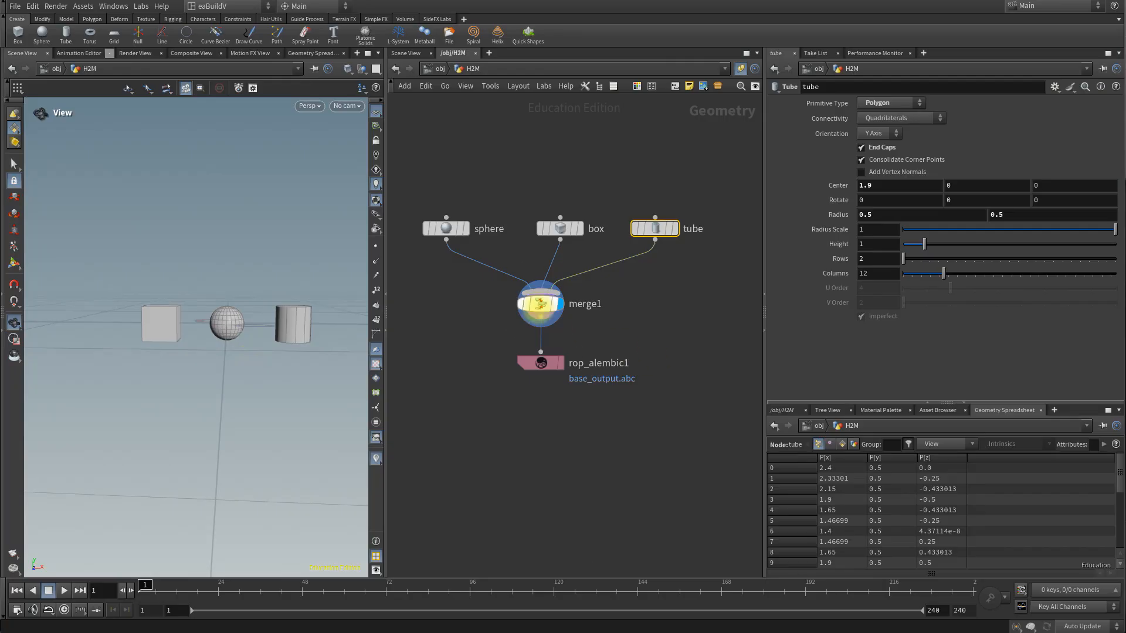
# Step: Move the merge and Alembic output nodes aside and cut the sphere, box and tube connections into the merge node
pyautogui.moveTo(537, 300); pyautogui.dragTo(437, 335)
pyautogui.moveTo(540, 363); pyautogui.dragTo(421, 414)
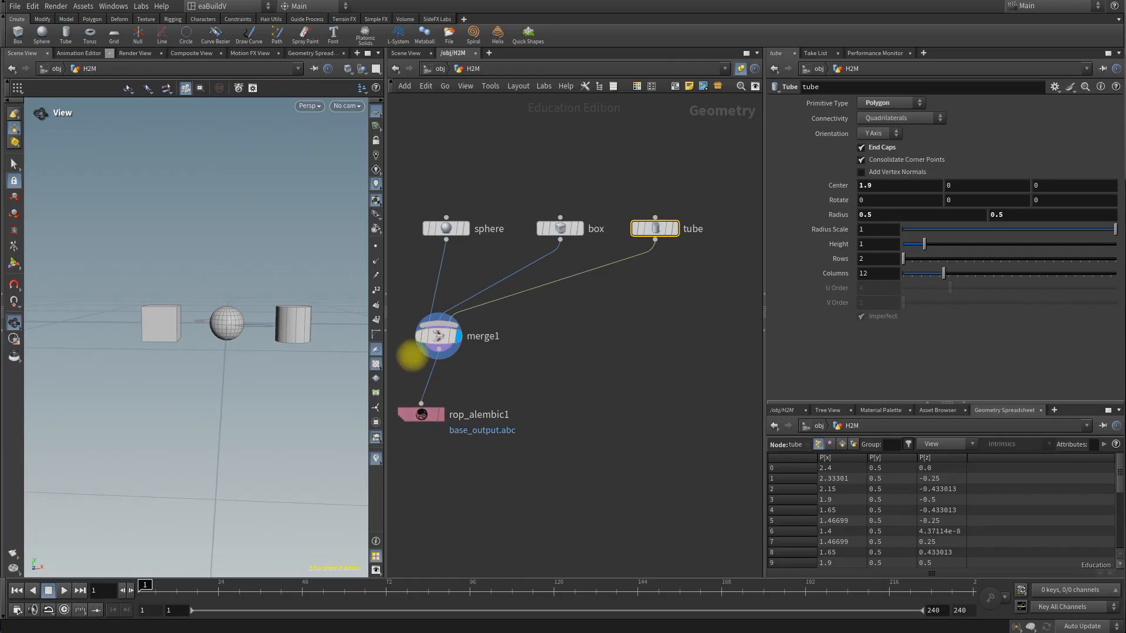
pyautogui.press('y')
pyautogui.moveTo(411, 258)
pyautogui.mouseDown()
pyautogui.moveTo(596, 319)
pyautogui.moveTo(518, 314)
pyautogui.mouseUp()
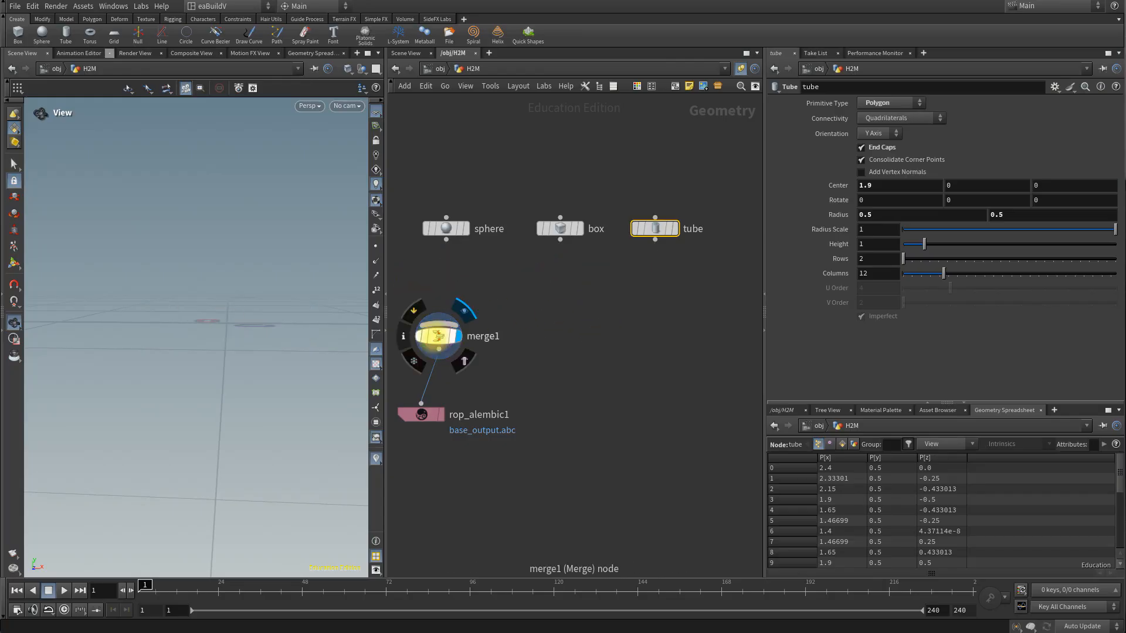
pyautogui.moveTo(439, 332); pyautogui.dragTo(421, 346)
pyautogui.moveTo(446, 224); pyautogui.dragTo(456, 224)
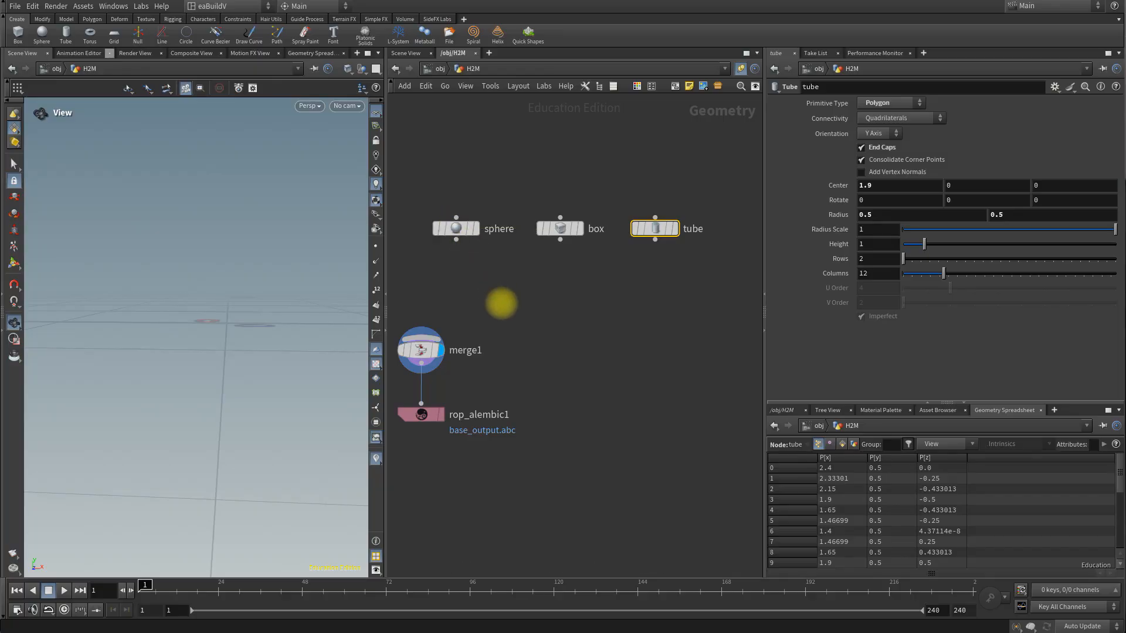
# Step: Add a Name node to the network just below the sphere node
pyautogui.press('Tab')
pyautogui.write('name')
pyautogui.press('Return')
pyautogui.click(501, 303)
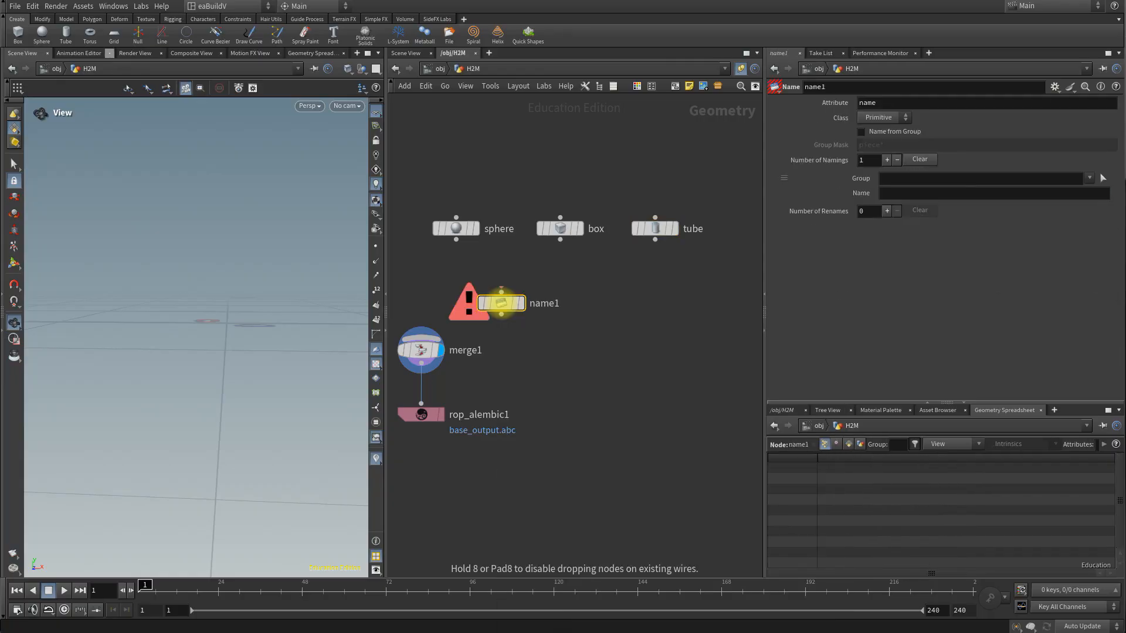
pyautogui.click(482, 288)
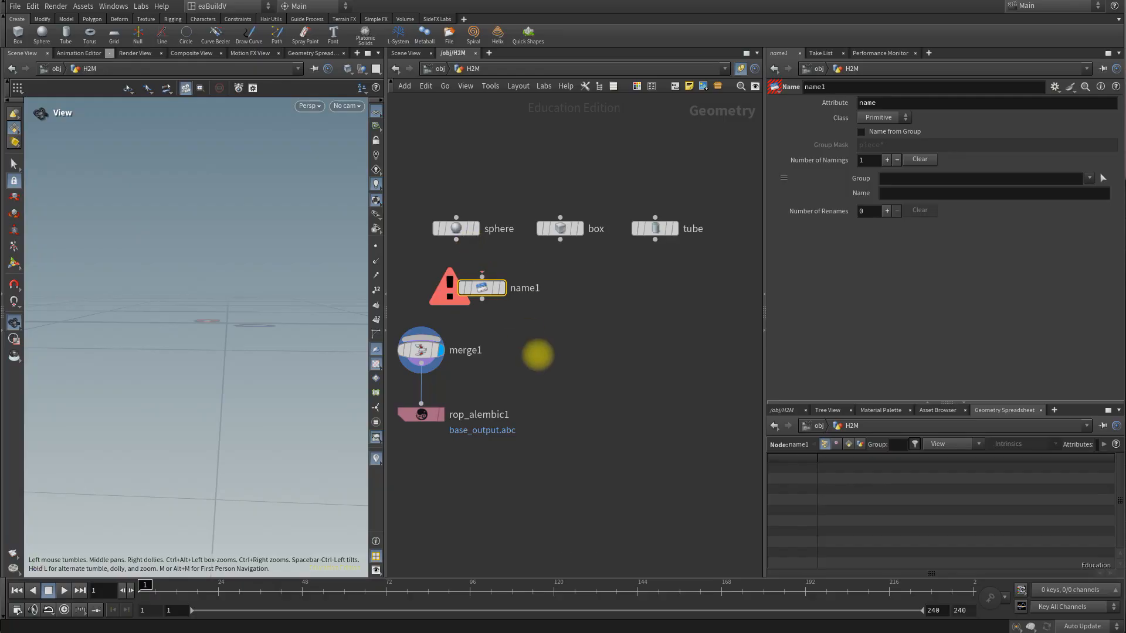
# Step: Connect the sphere to the Name node and set its attribute to class and its name value to mSphere
pyautogui.moveTo(457, 240); pyautogui.dragTo(457, 282)
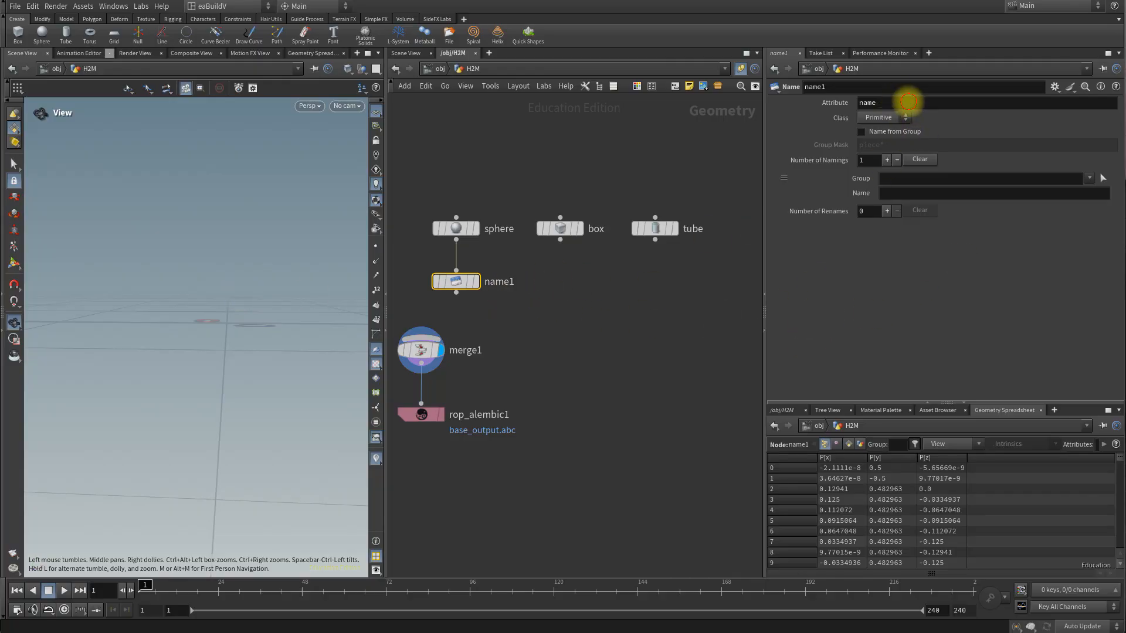
pyautogui.doubleClick(868, 103)
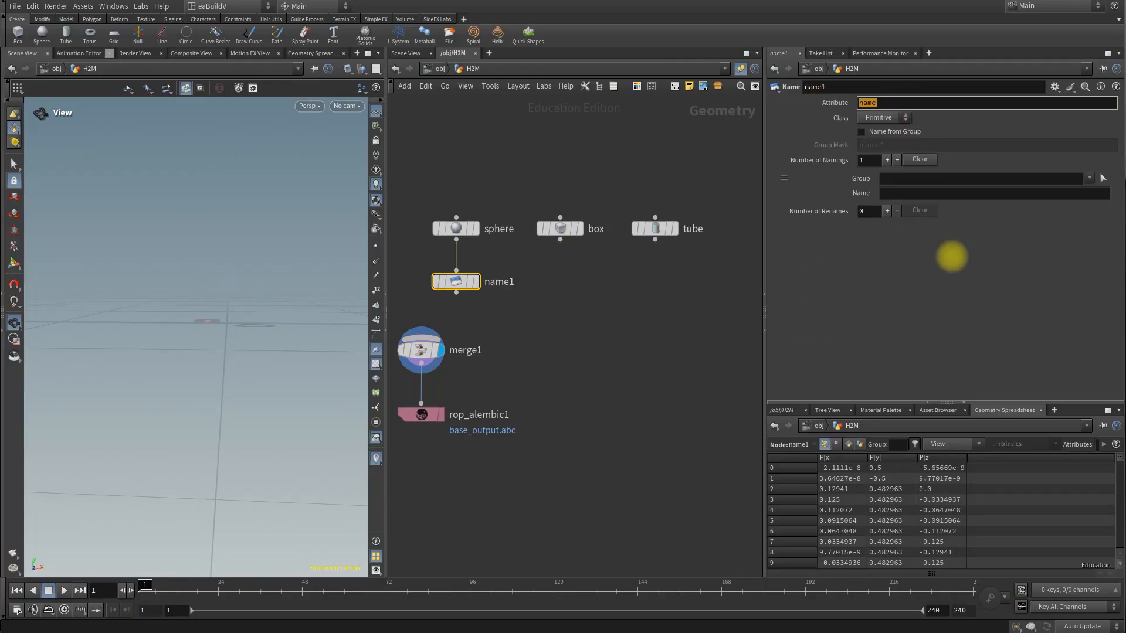
pyautogui.write('class')
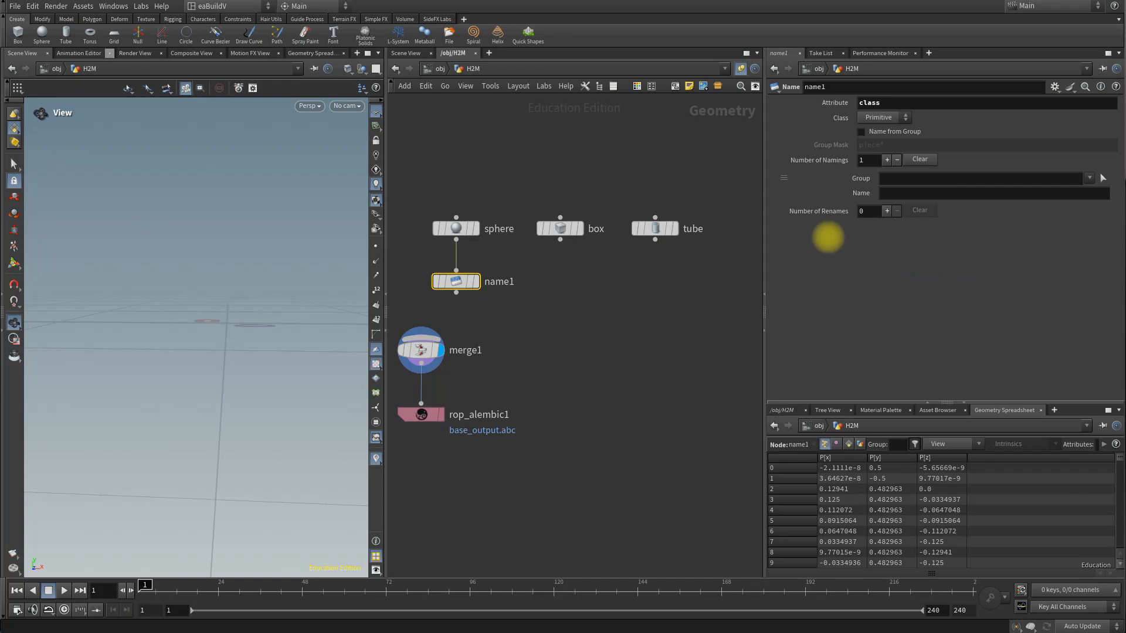
pyautogui.moveTo(455, 282)
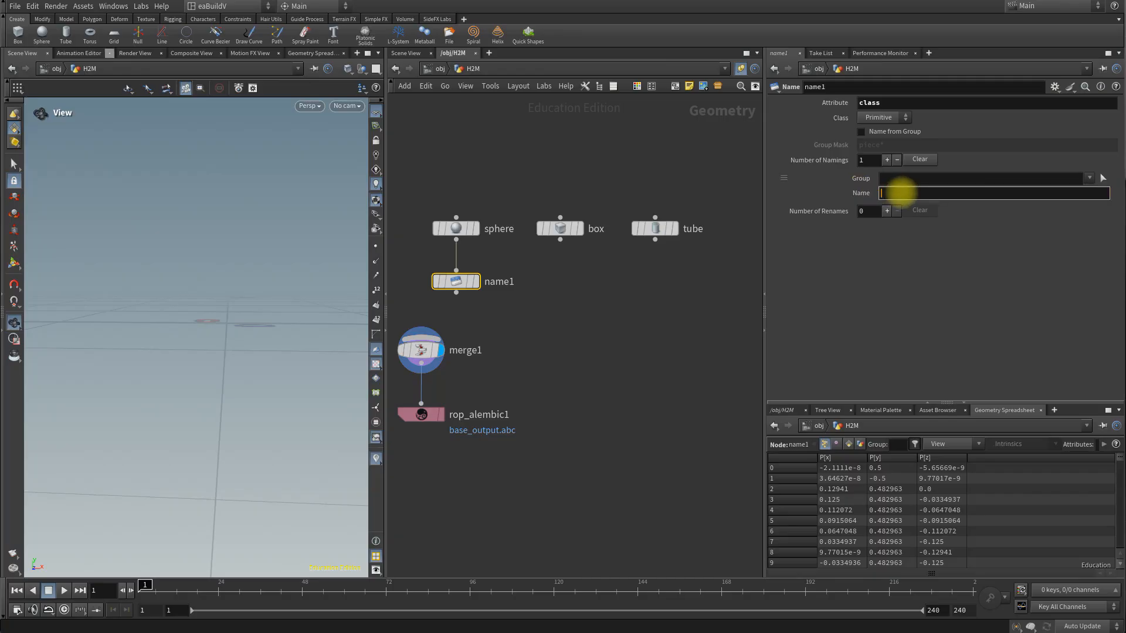
pyautogui.write('mSphere')
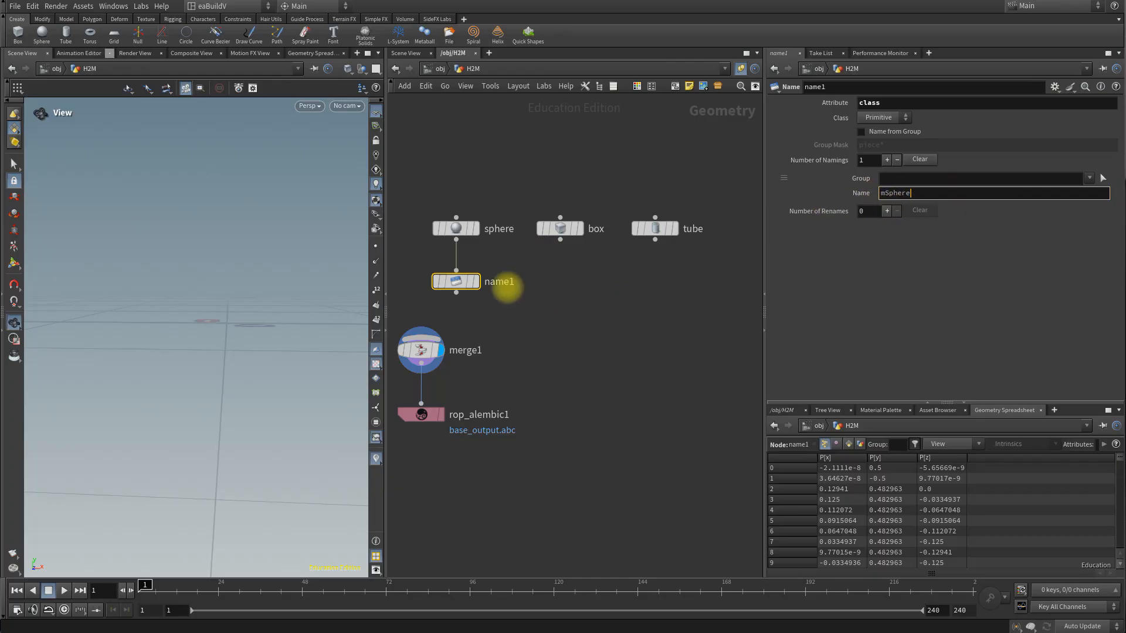
# Step: Rename the Name node under the sphere as mSphere_name
pyautogui.doubleClick(499, 282)
pyautogui.press('BackSpace')
pyautogui.write('mSphere_')
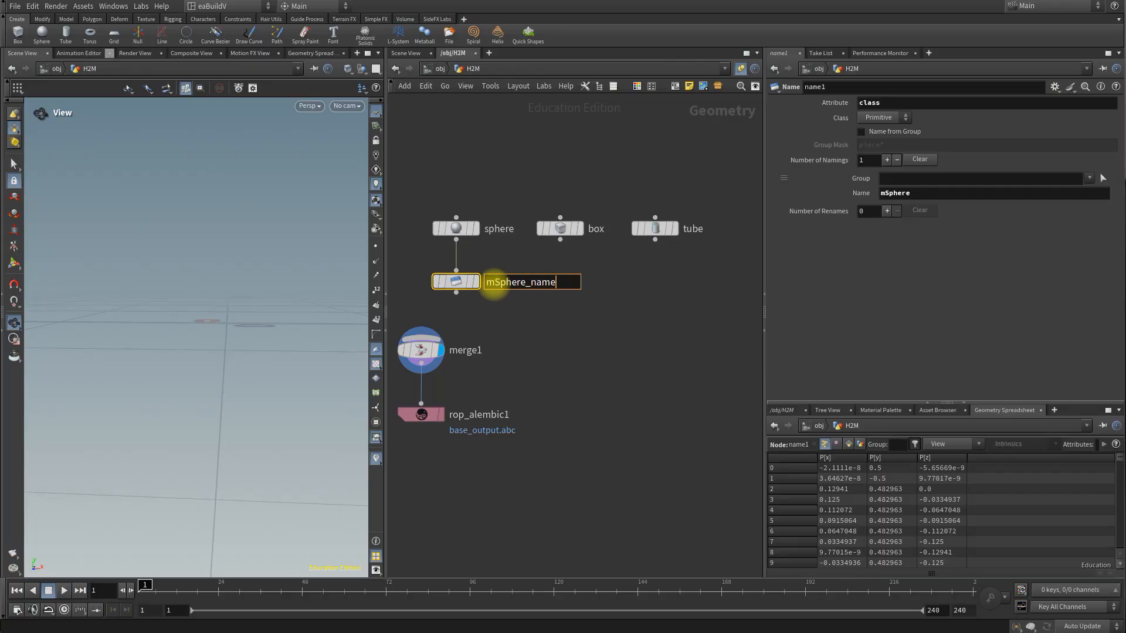
pyautogui.press('Return')
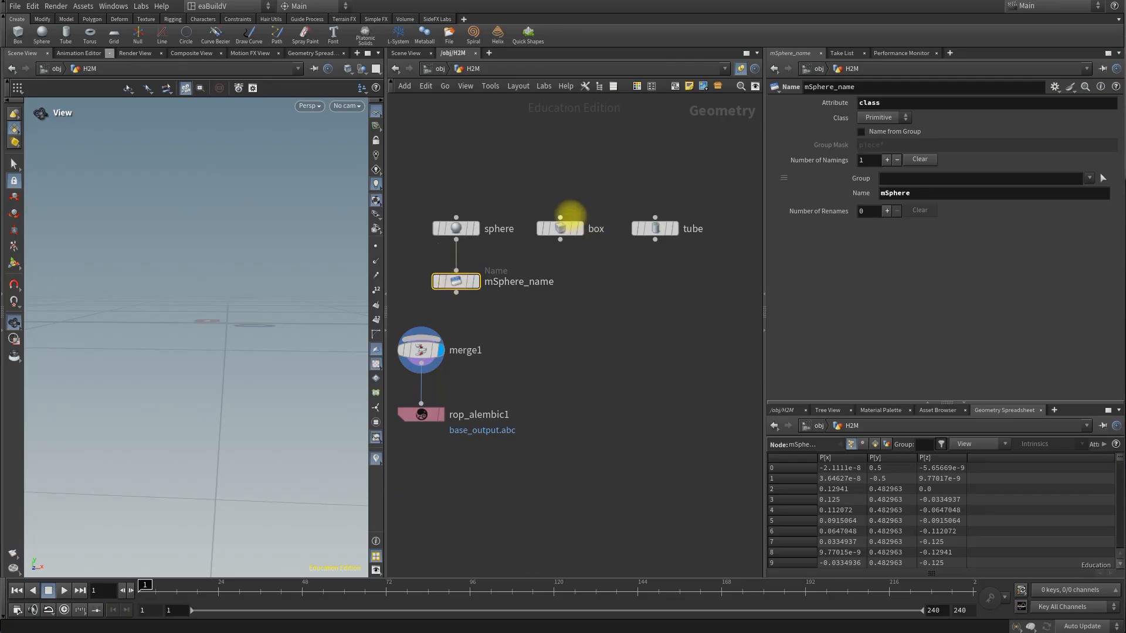
# Step: Space out the box and tube nodes and place a new Name node beneath each of them
pyautogui.moveTo(654, 227); pyautogui.dragTo(710, 222)
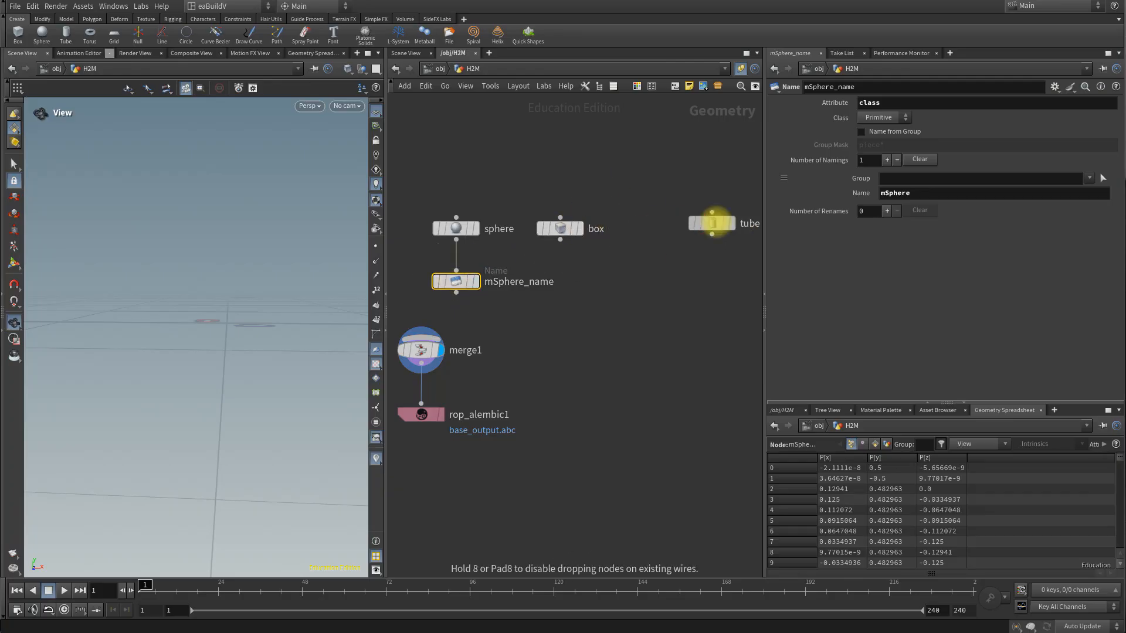
pyautogui.moveTo(564, 224); pyautogui.dragTo(591, 222)
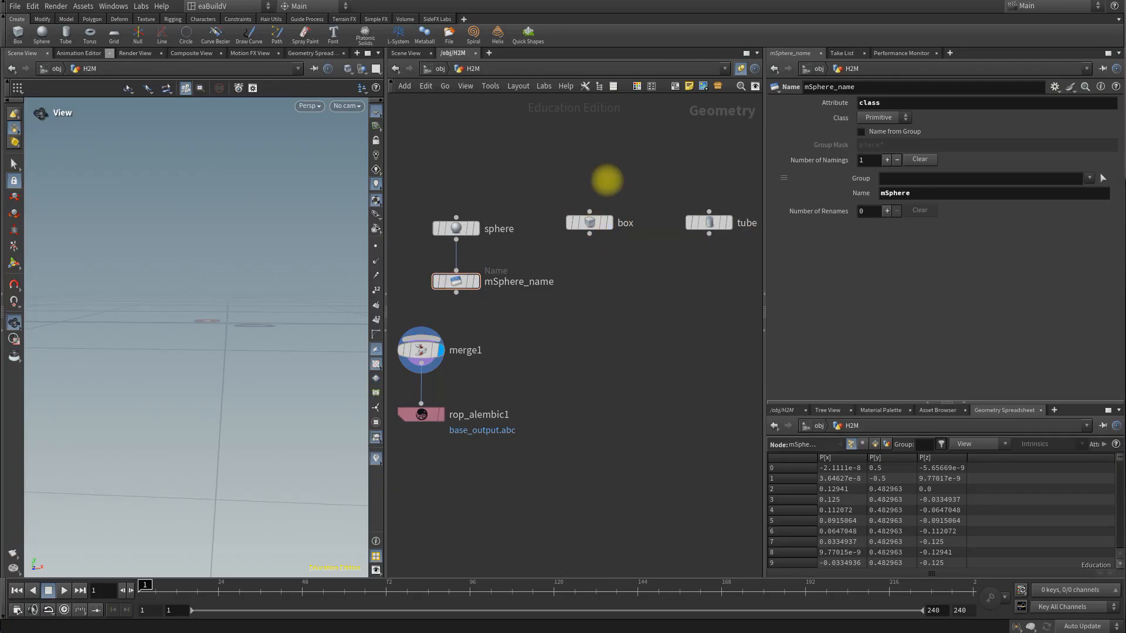
pyautogui.press('Tab')
pyautogui.write('name')
pyautogui.press('Return')
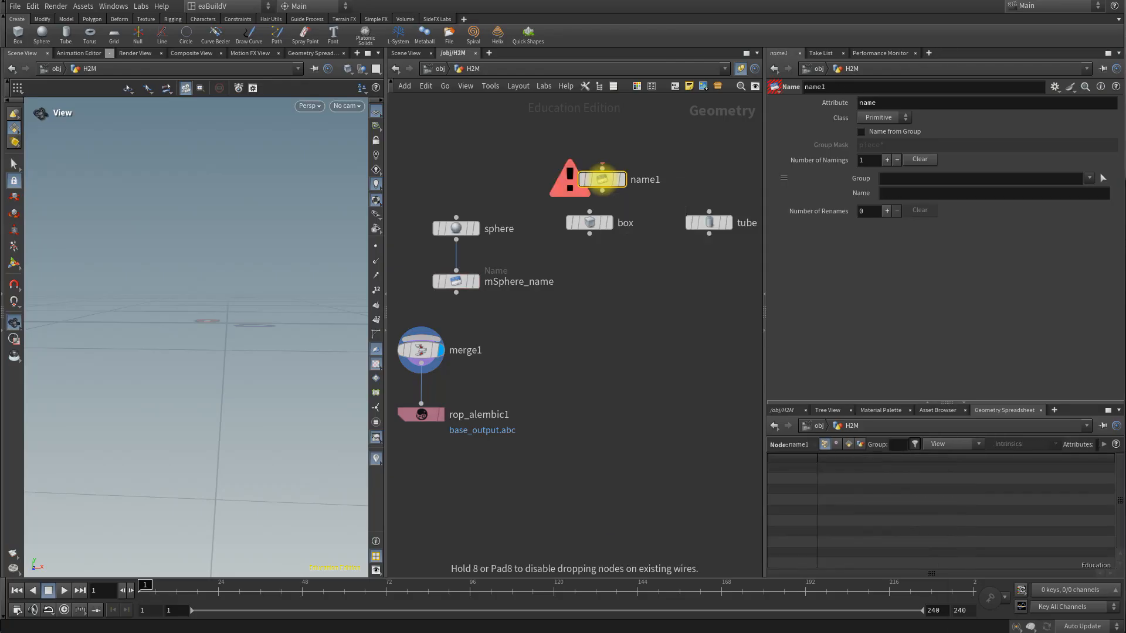
pyautogui.click(602, 178)
pyautogui.moveTo(601, 179); pyautogui.dragTo(714, 286)
pyautogui.moveTo(616, 275); pyautogui.dragTo(603, 275)
# Step: Rename the Name node under the box as mBox
pyautogui.doubleClick(624, 282)
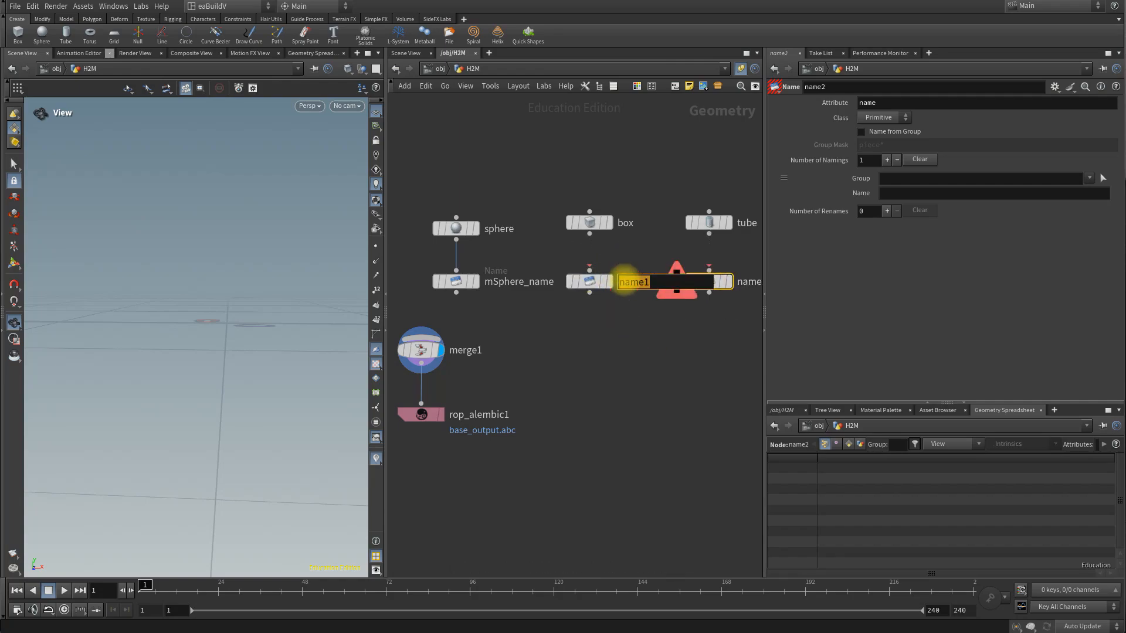
pyautogui.write('mBox')
pyautogui.press('Return')
# Step: Set the mBox node's attribute to class and its name value to mBox, and connect the box node into it
pyautogui.click(587, 281)
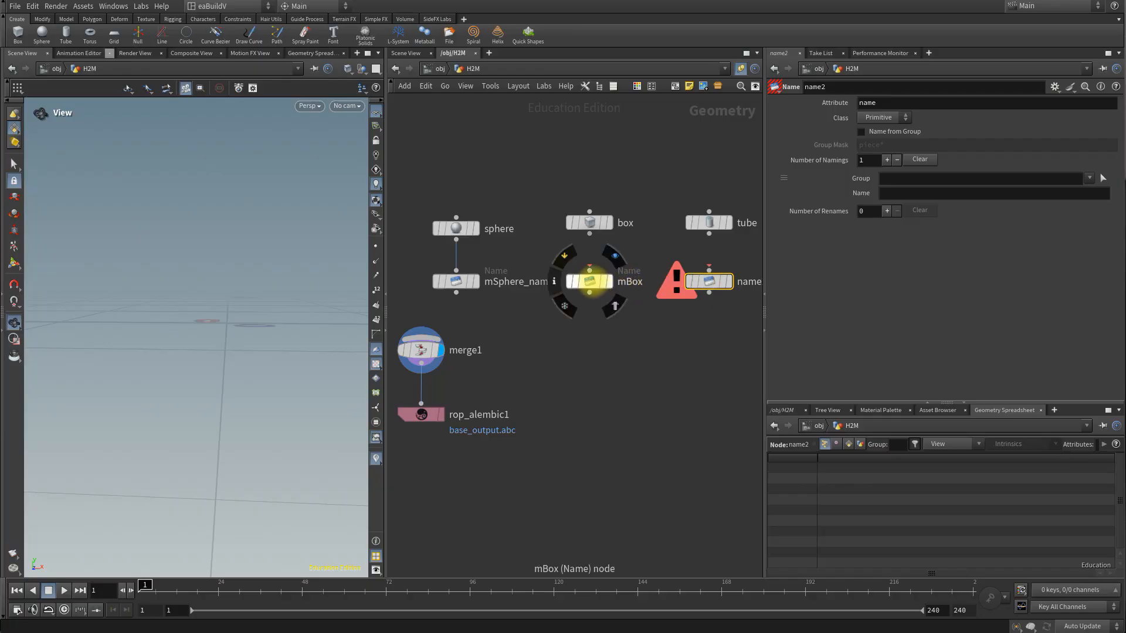
pyautogui.moveTo(891, 103); pyautogui.dragTo(829, 102)
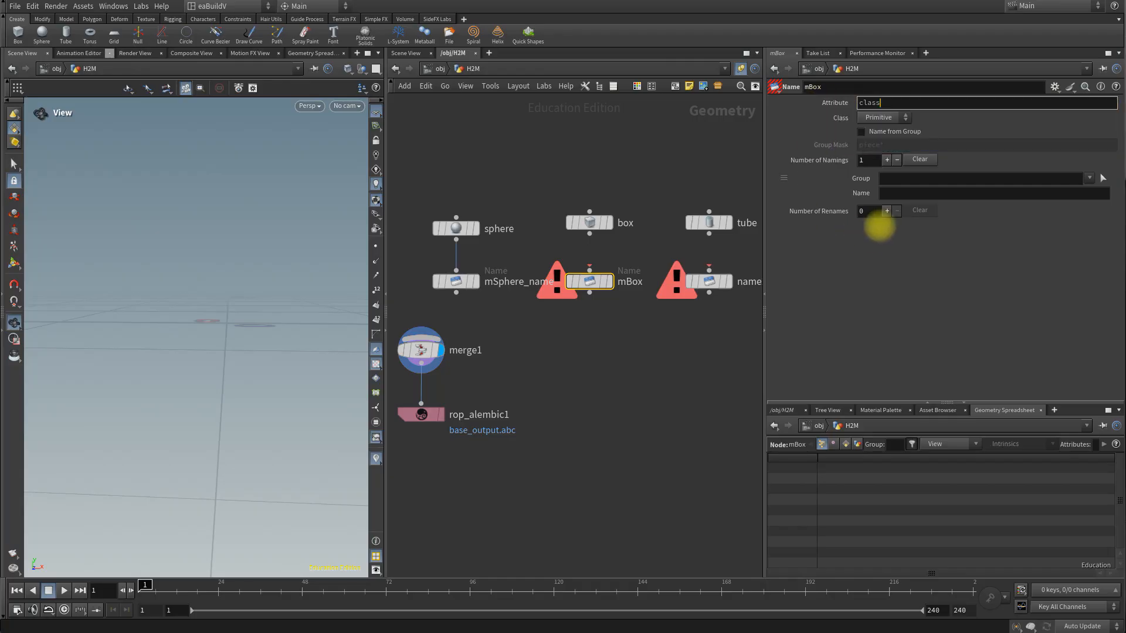
pyautogui.click(907, 195)
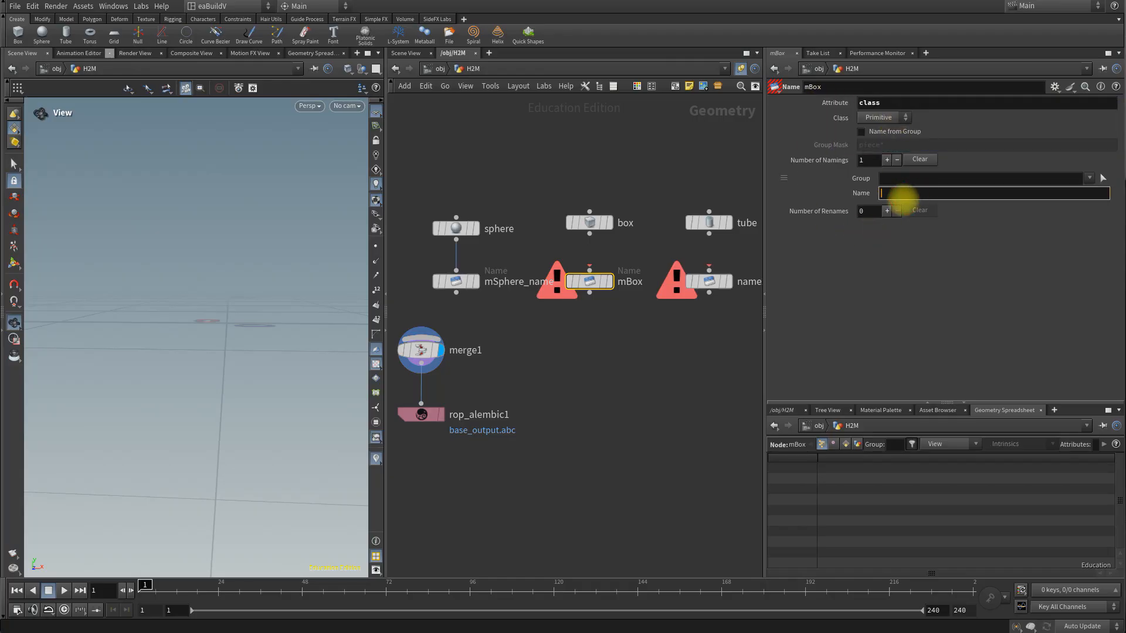
pyautogui.press('Return')
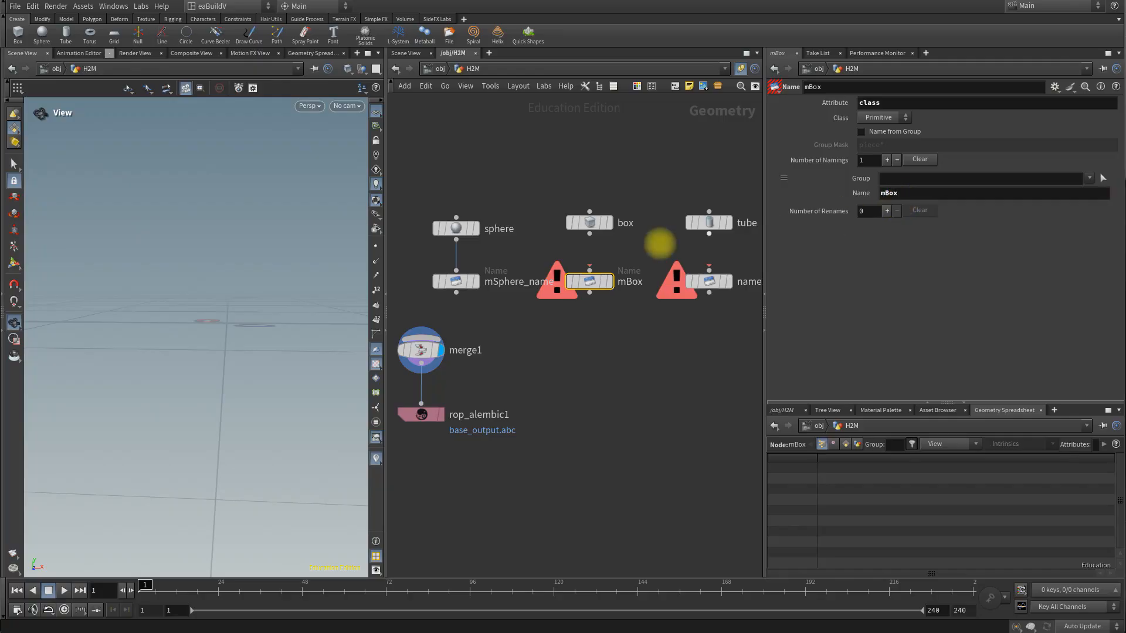
pyautogui.click(591, 236)
pyautogui.click(589, 271)
# Step: Set the attribute of the Name node under the tube to class and its name value to mTube, and connect the tube into it
pyautogui.click(711, 282)
pyautogui.doubleClick(903, 103)
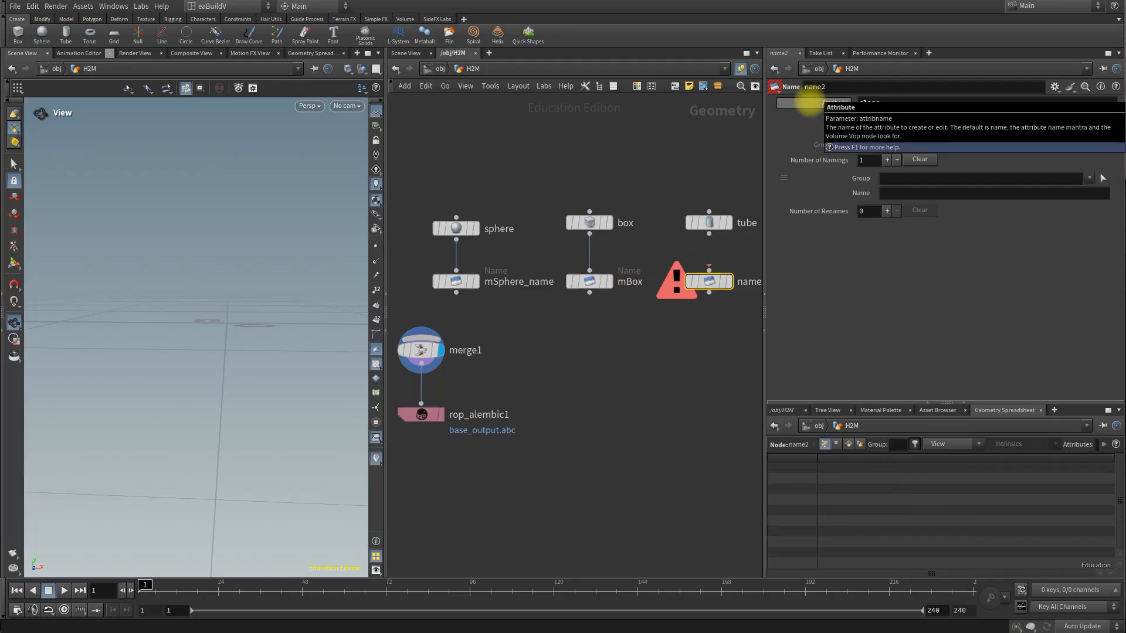
pyautogui.click(938, 193)
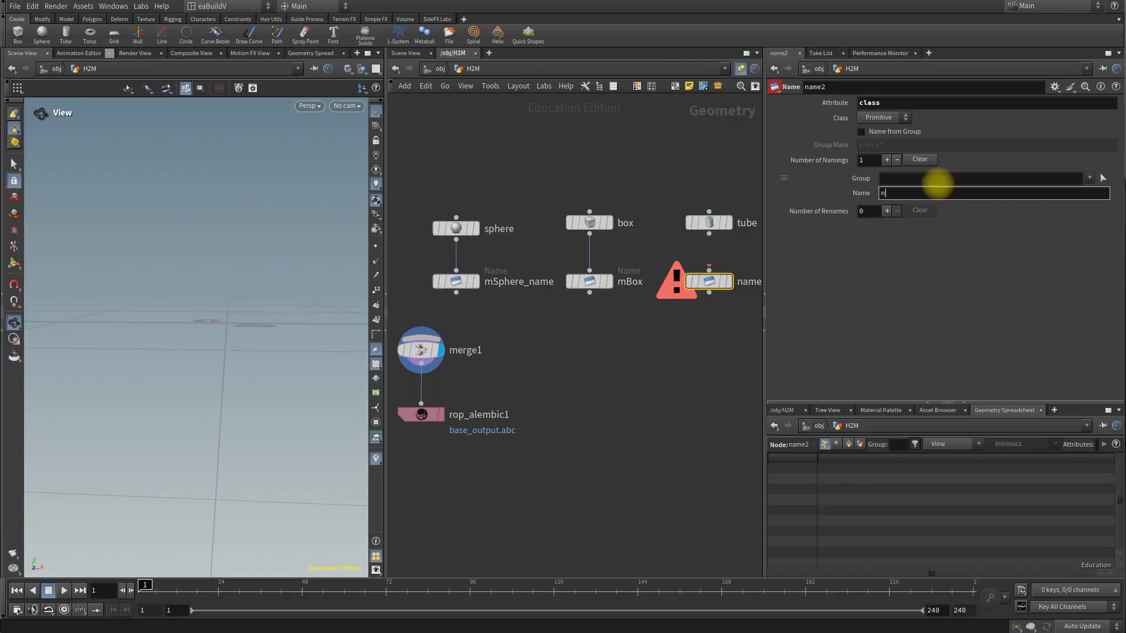
pyautogui.write('mTube')
pyautogui.press('Return')
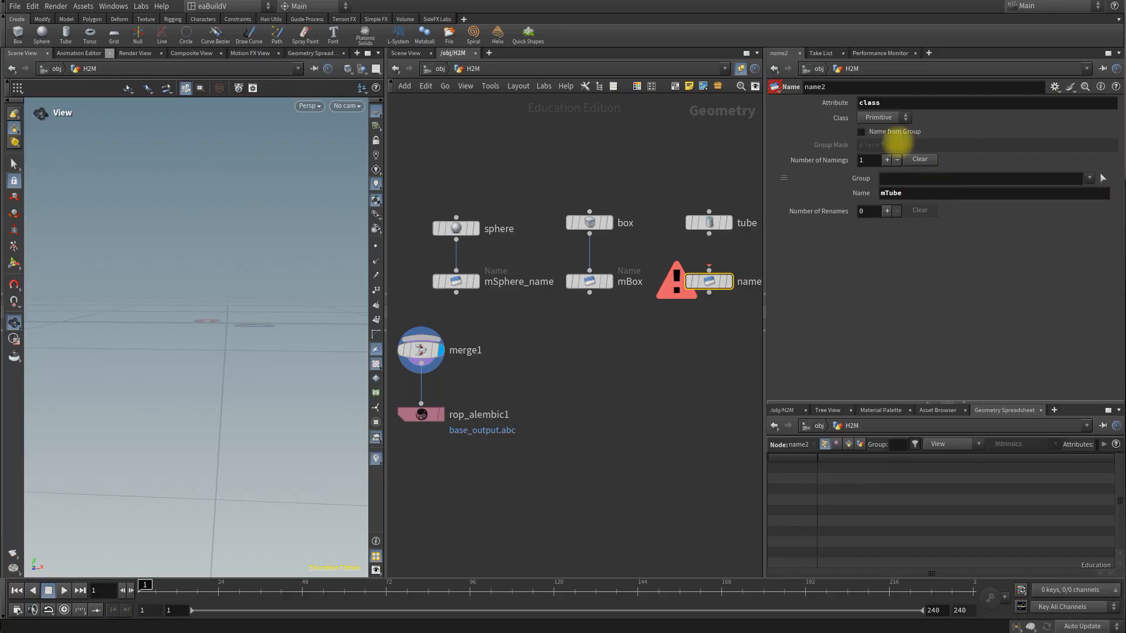
pyautogui.click(712, 236)
pyautogui.click(709, 268)
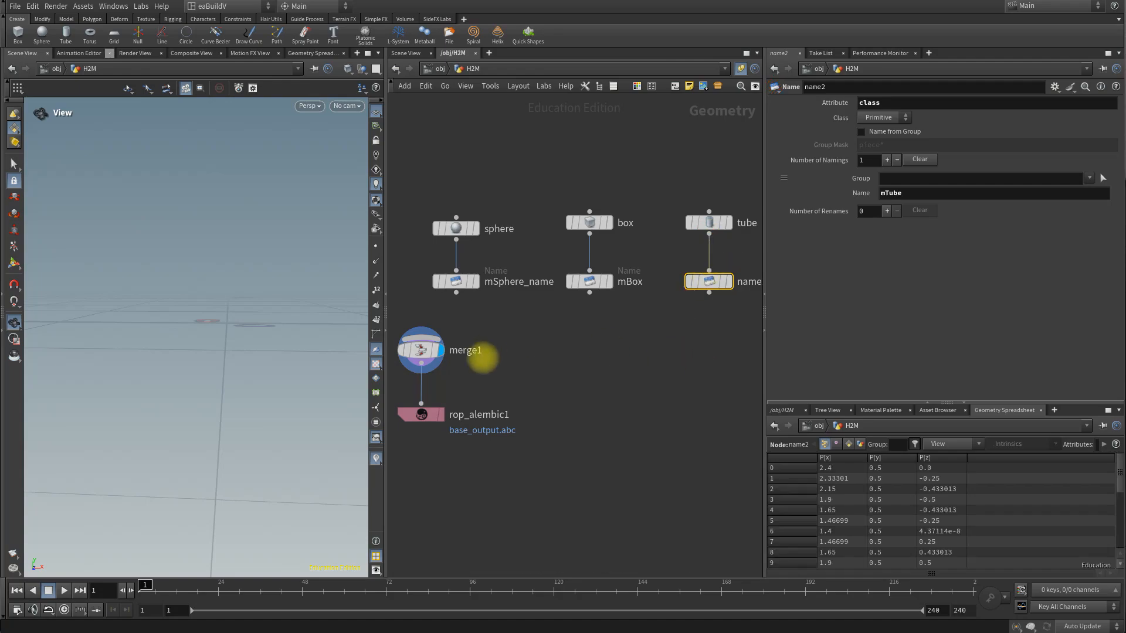
# Step: Move the merge1 and rop_alembic1 nodes away from the area below the Name nodes
pyautogui.scroll(-3, 522, 375)
pyautogui.click(465, 396)
pyautogui.keyDown('shift'); pyautogui.click(465, 360); pyautogui.keyUp('shift')
pyautogui.moveTo(465, 361)
pyautogui.mouseDown()
pyautogui.moveTo(397, 372)
pyautogui.moveTo(451, 362)
pyautogui.mouseUp()
pyautogui.scroll(3, 641, 374)
pyautogui.moveTo(671, 357); pyautogui.dragTo(597, 359, button='middle')
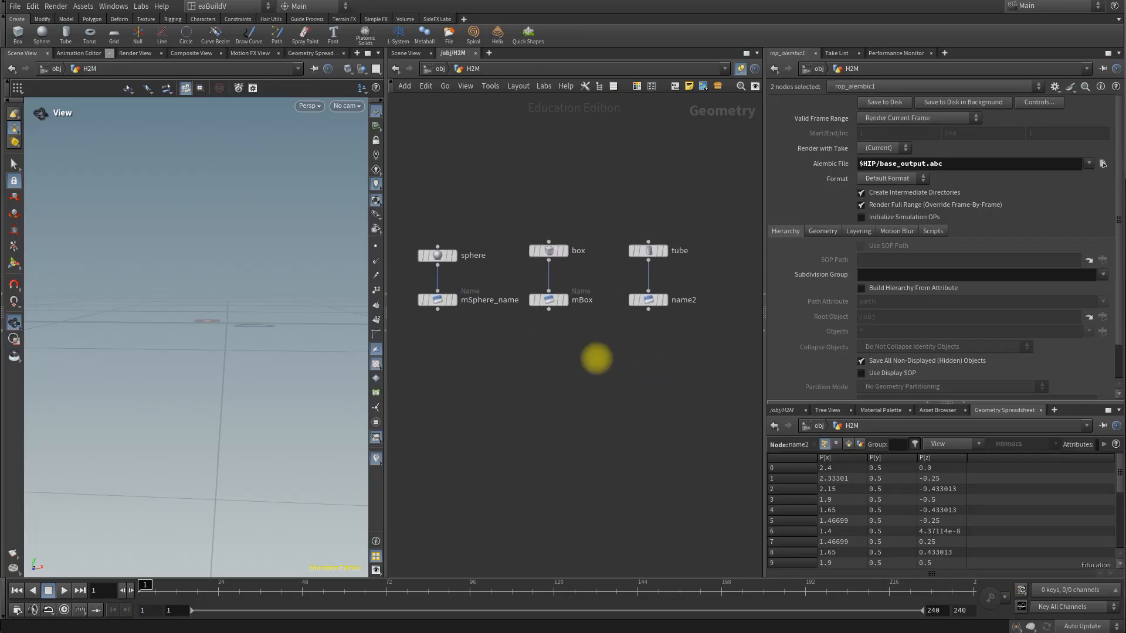
# Step: Examine the primitive class attribute of the mSphere_name, mBox and name2 nodes in the geometry spreadsheet
pyautogui.moveTo(566, 305)
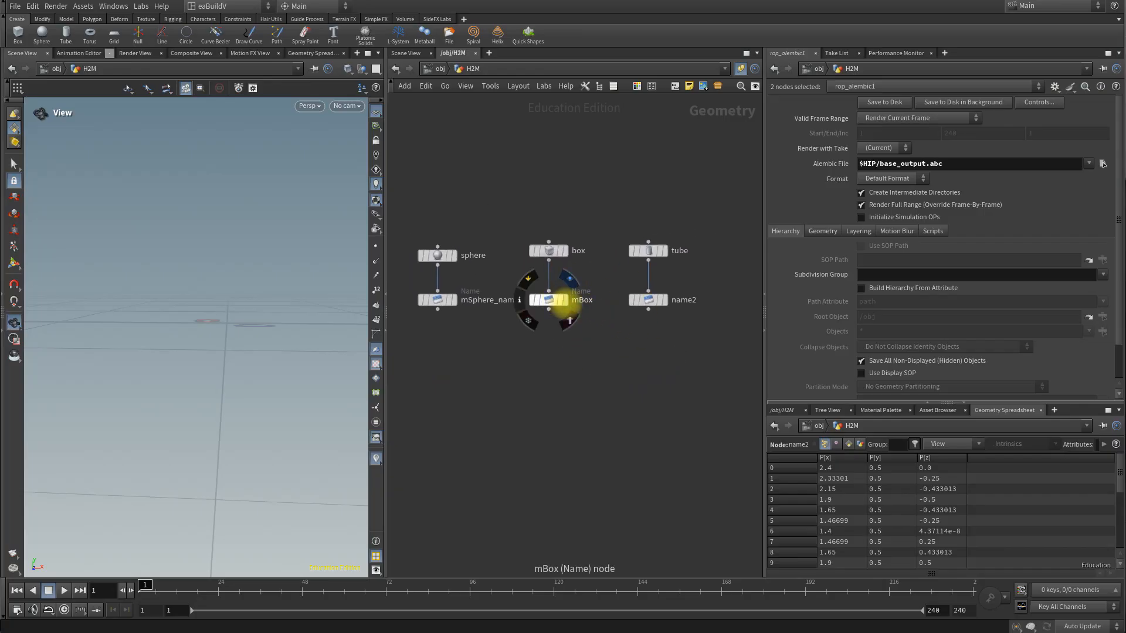
pyautogui.click(564, 300)
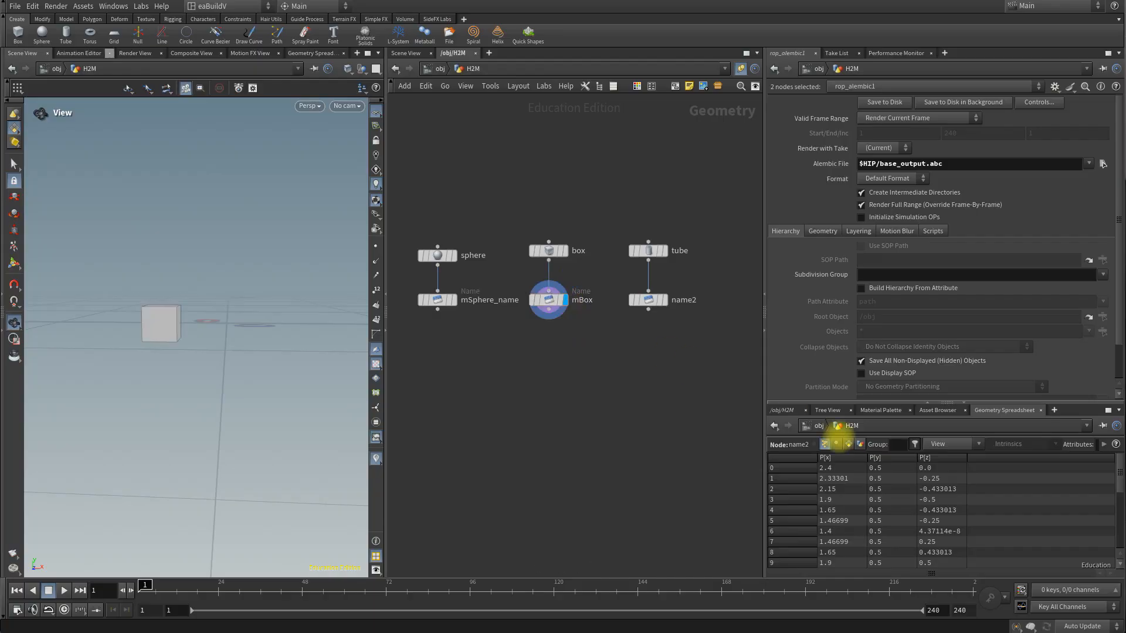
pyautogui.click(848, 445)
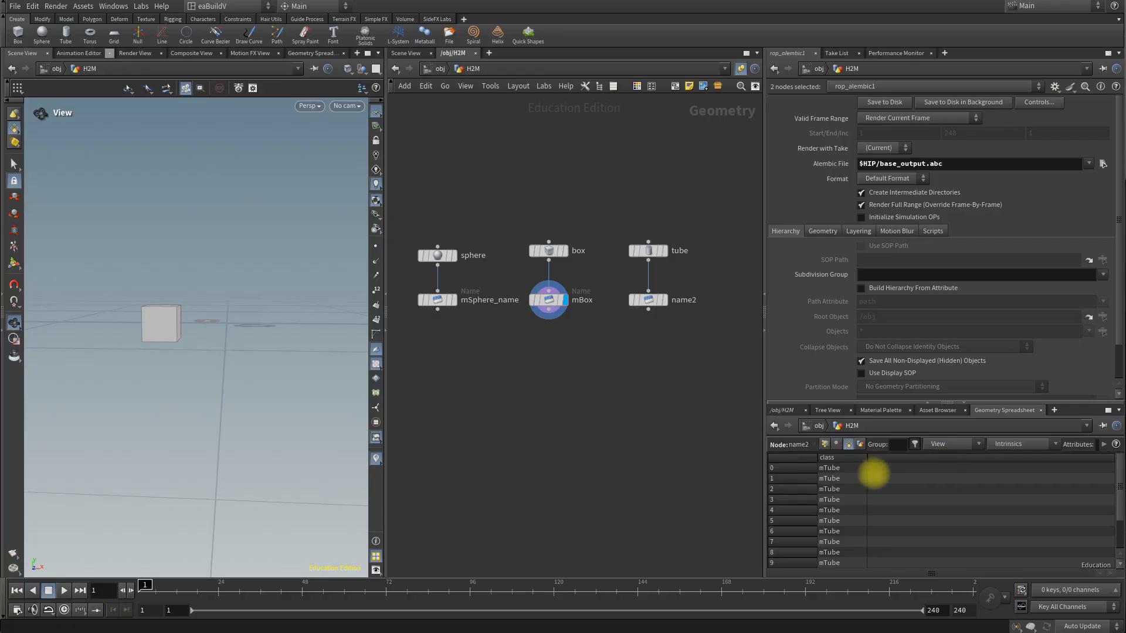
pyautogui.click(459, 314)
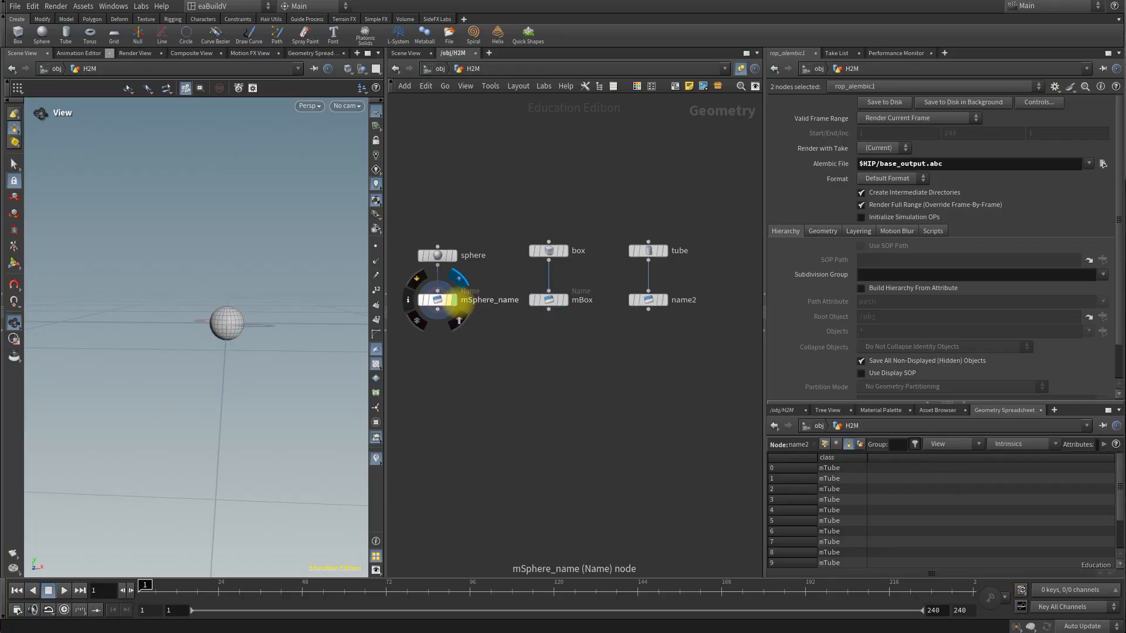
pyautogui.click(437, 300)
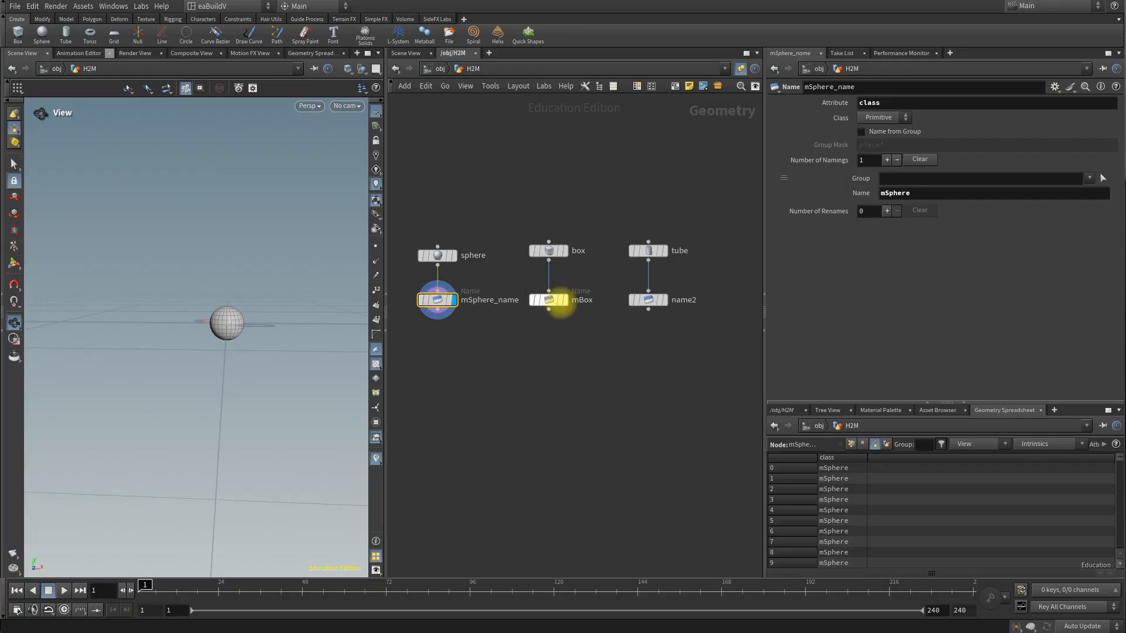
pyautogui.click(549, 300)
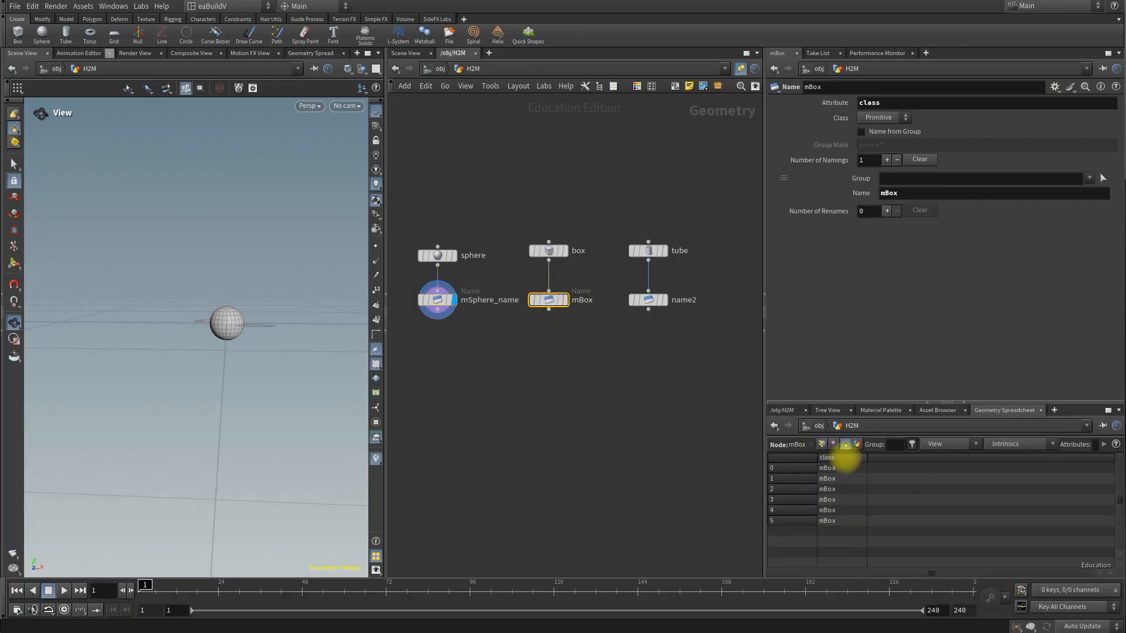
pyautogui.click(649, 300)
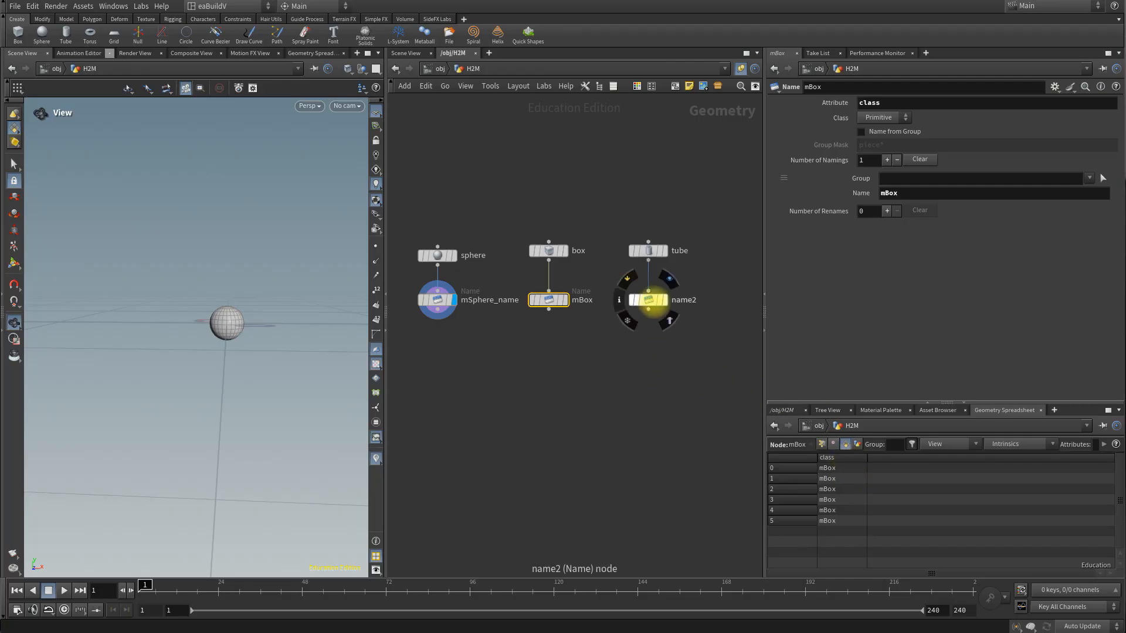
pyautogui.scroll(-1, 849, 552)
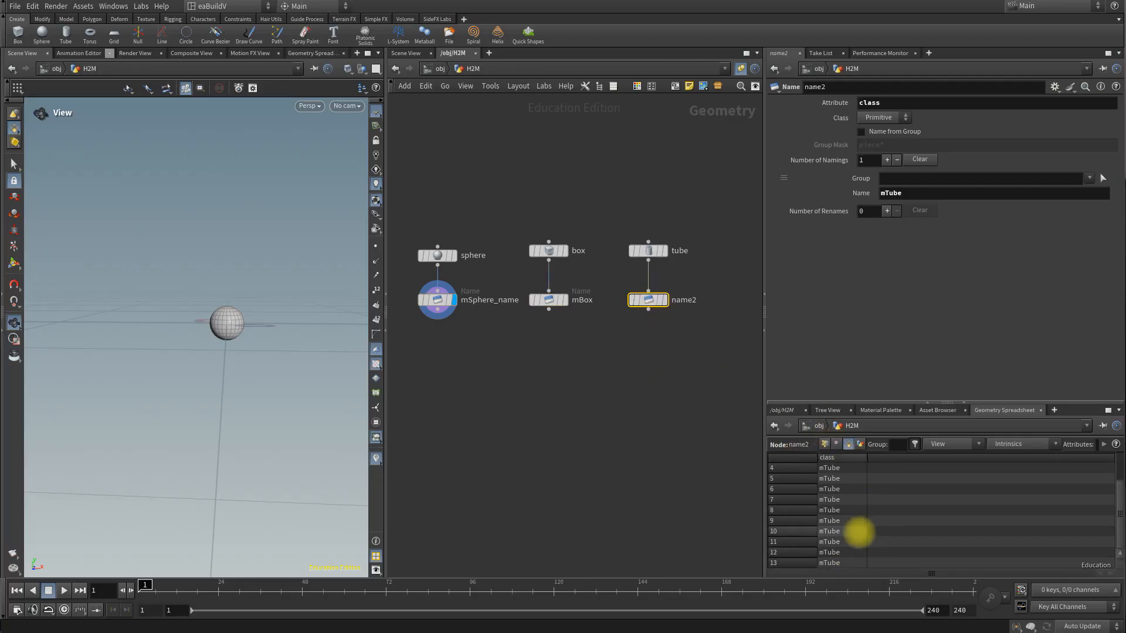
pyautogui.scroll(1, 858, 528)
pyautogui.moveTo(548, 301)
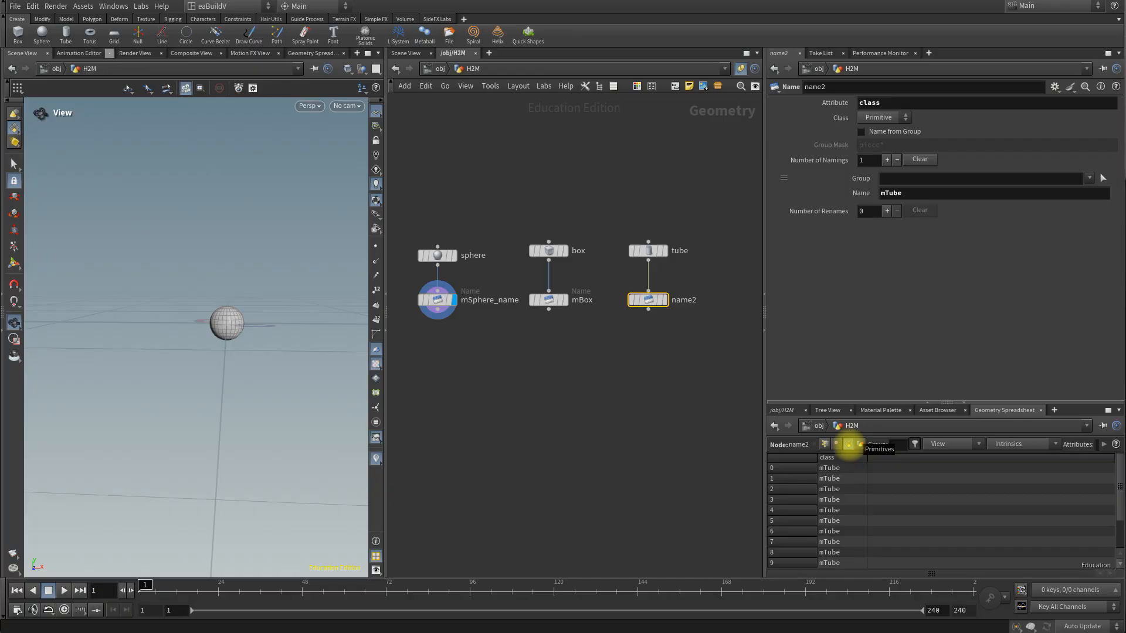
pyautogui.click(562, 302)
pyautogui.click(437, 299)
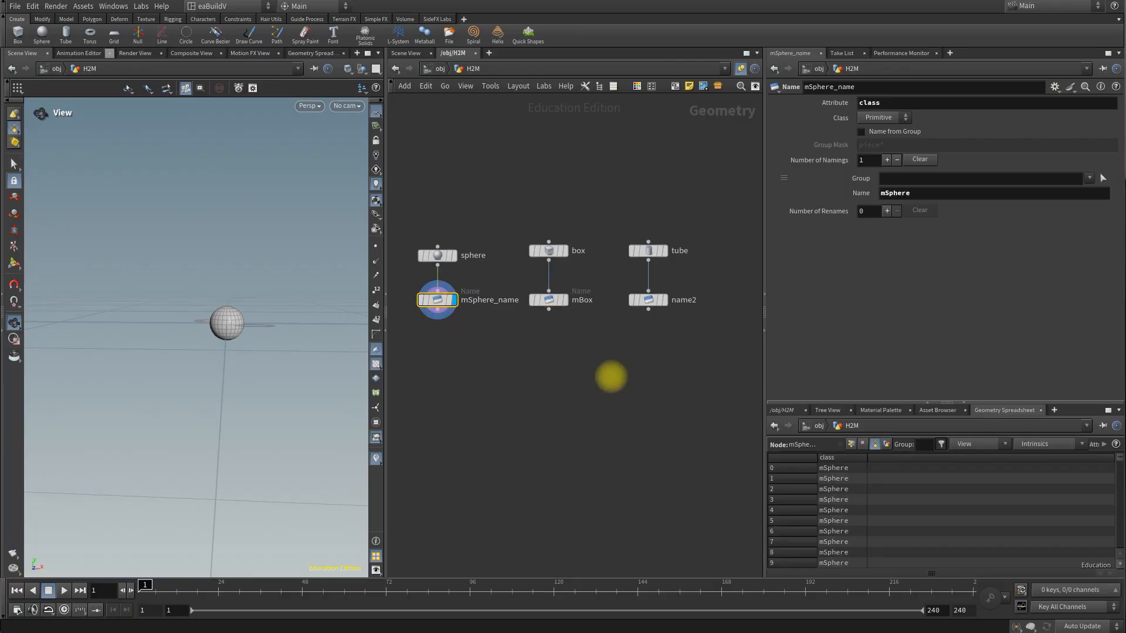
# Step: Add a new Merge node in the free space below the three Name nodes
pyautogui.moveTo(551, 374); pyautogui.dragTo(581, 349, button='middle')
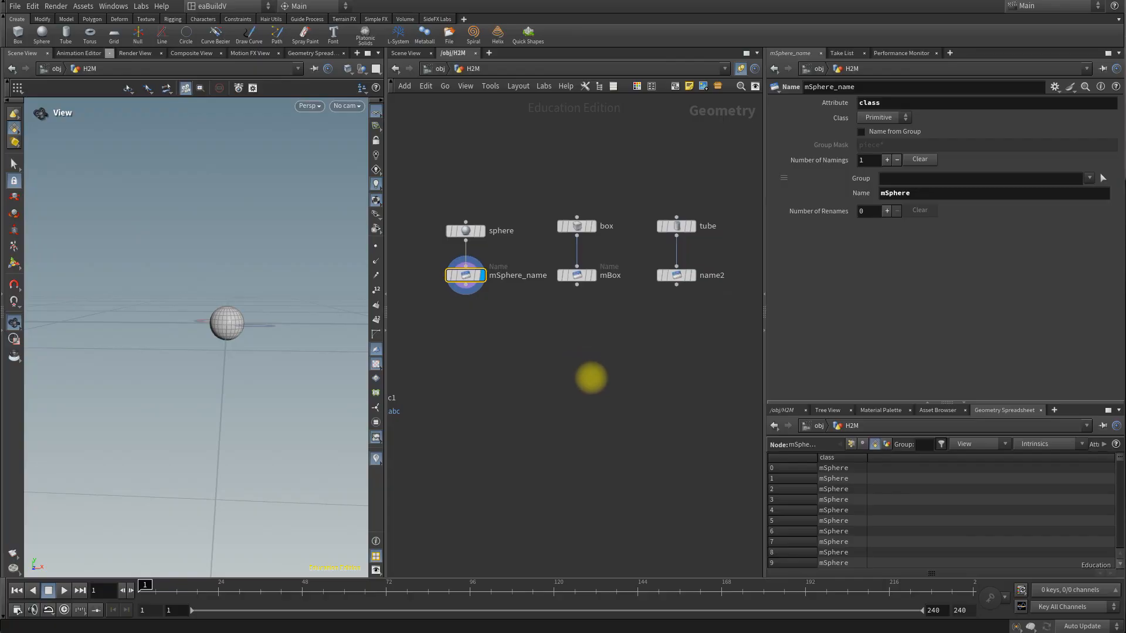
pyautogui.press('Tab')
pyautogui.write('merge')
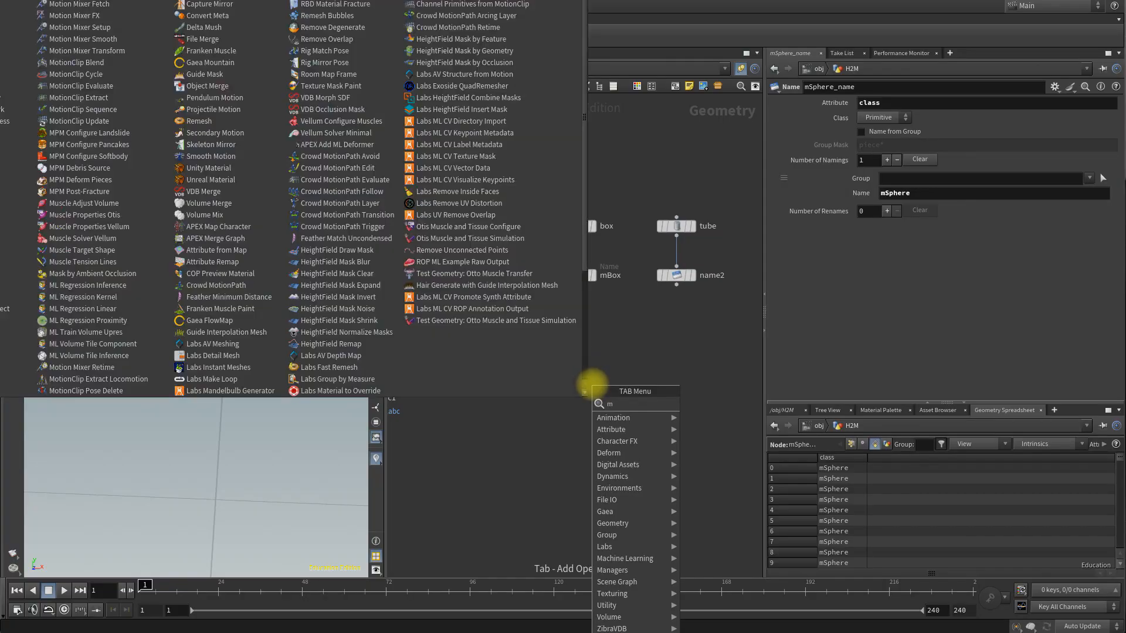
pyautogui.press('Return')
pyautogui.click(592, 384)
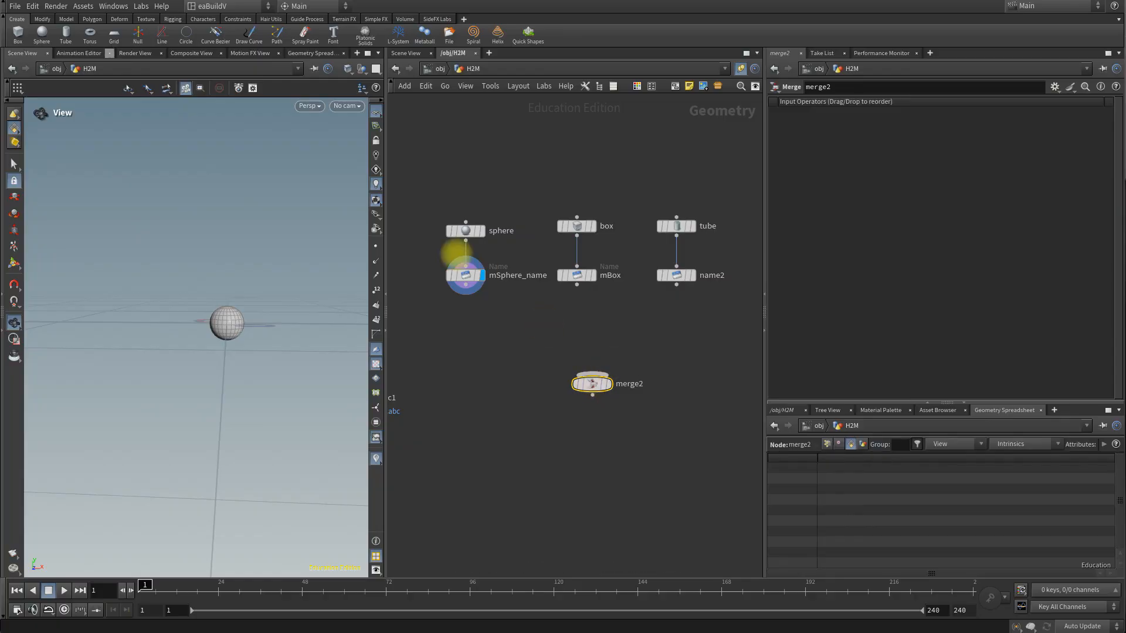
# Step: Connect mSphere_name, mBox and name2 into the new Merge node and display its combined geometry
pyautogui.moveTo(445, 258); pyautogui.dragTo(604, 382)
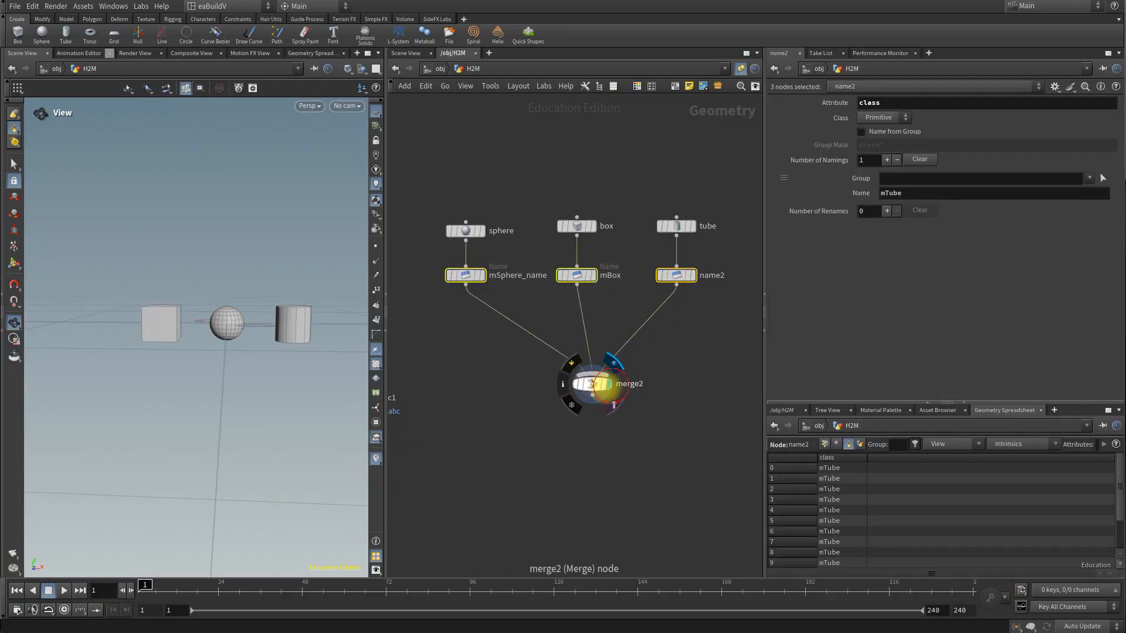
pyautogui.click(592, 384)
pyautogui.moveTo(289, 340); pyautogui.dragTo(226, 385)
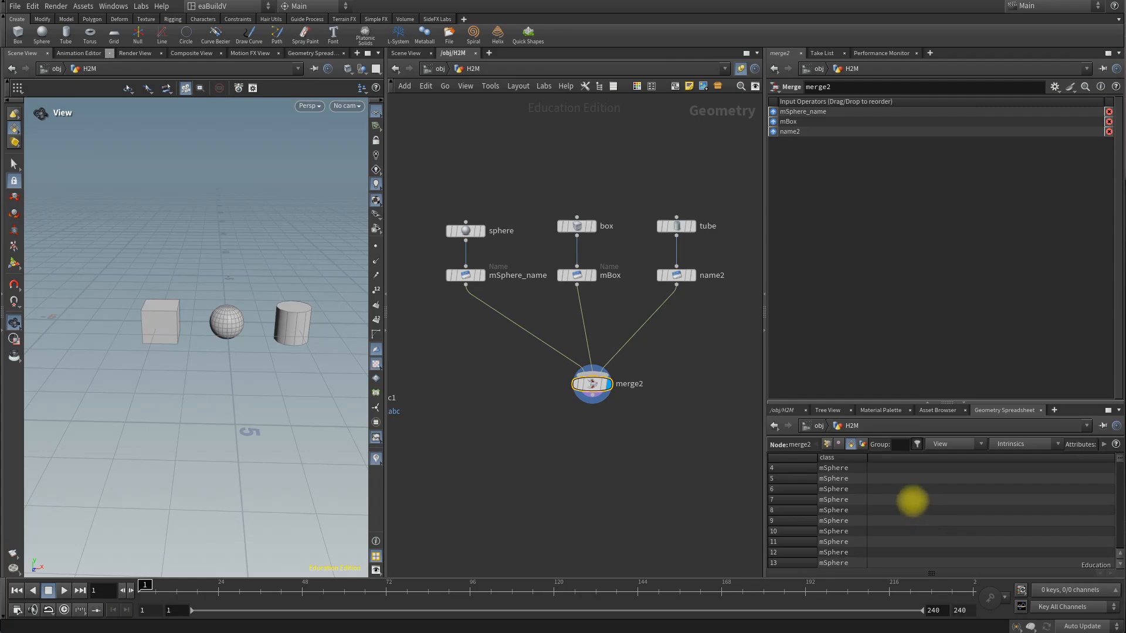
# Step: Check the merged primitives' class values in the geometry spreadsheet and align merge2 directly below the mBox node
pyautogui.scroll(-10, 909, 505)
pyautogui.scroll(-1, 894, 497)
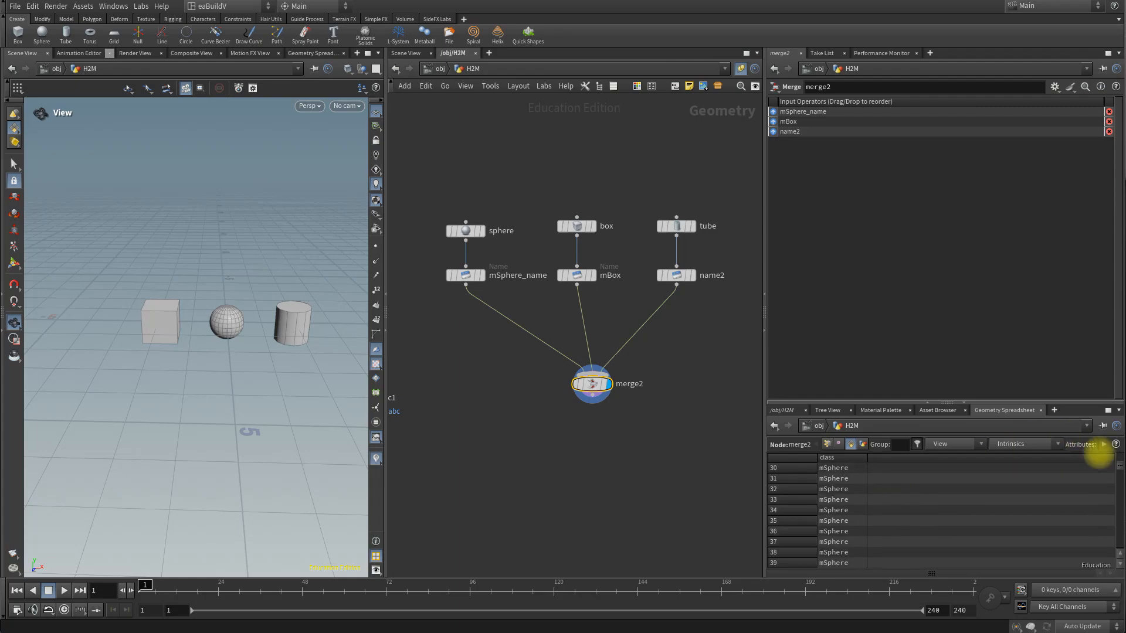
pyautogui.moveTo(1118, 466); pyautogui.dragTo(1116, 510)
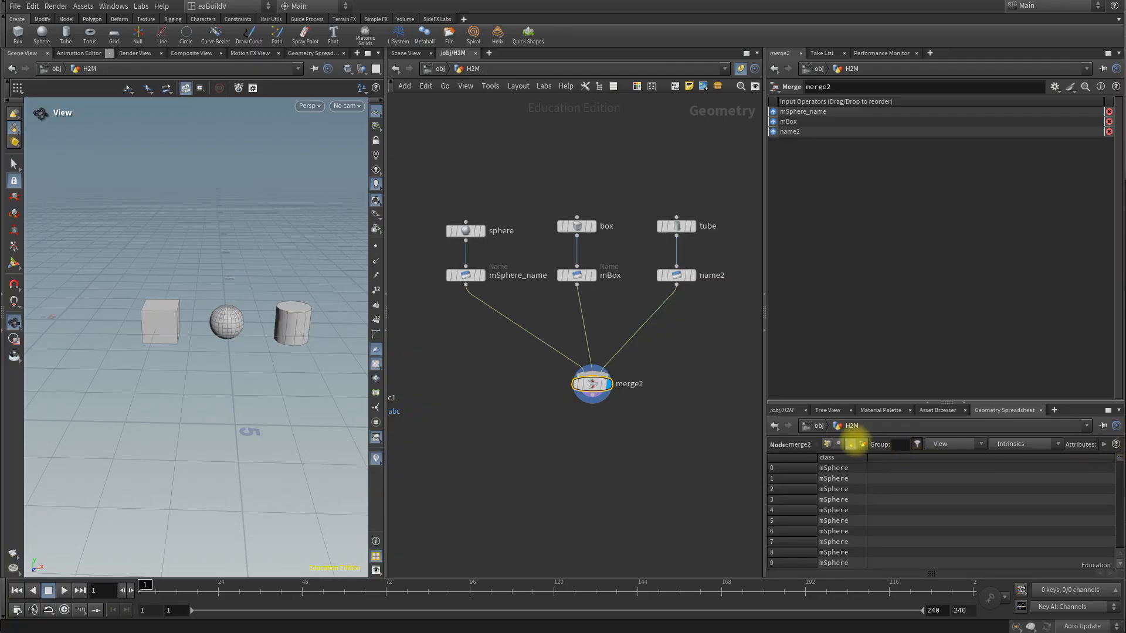
pyautogui.moveTo(590, 450); pyautogui.dragTo(593, 417, button='middle')
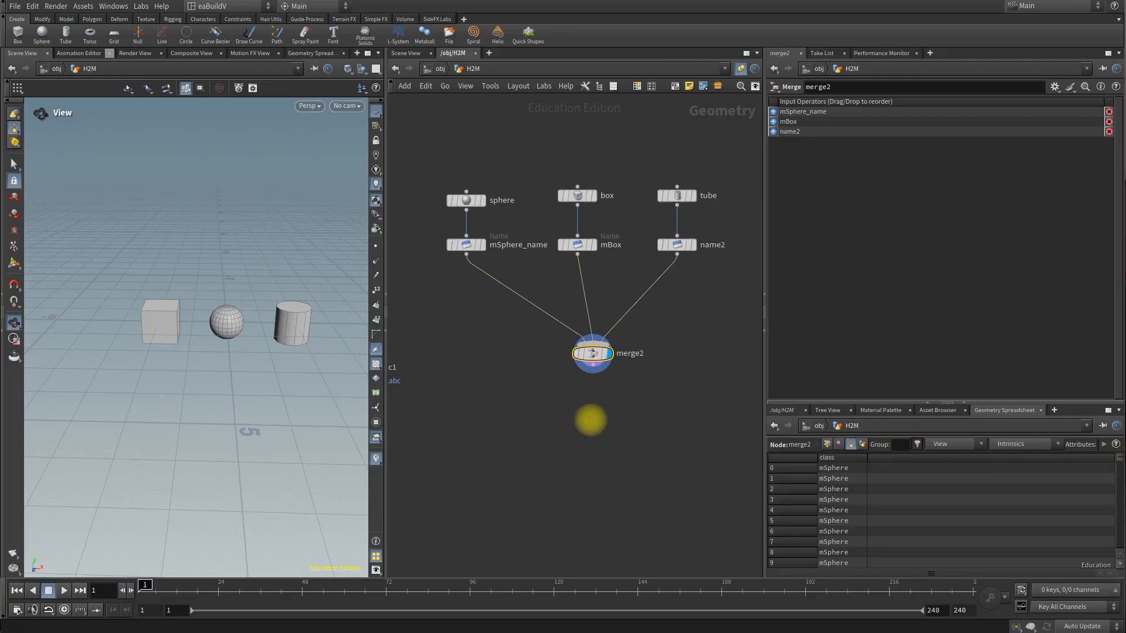
pyautogui.click(598, 352)
pyautogui.moveTo(597, 351); pyautogui.dragTo(582, 339)
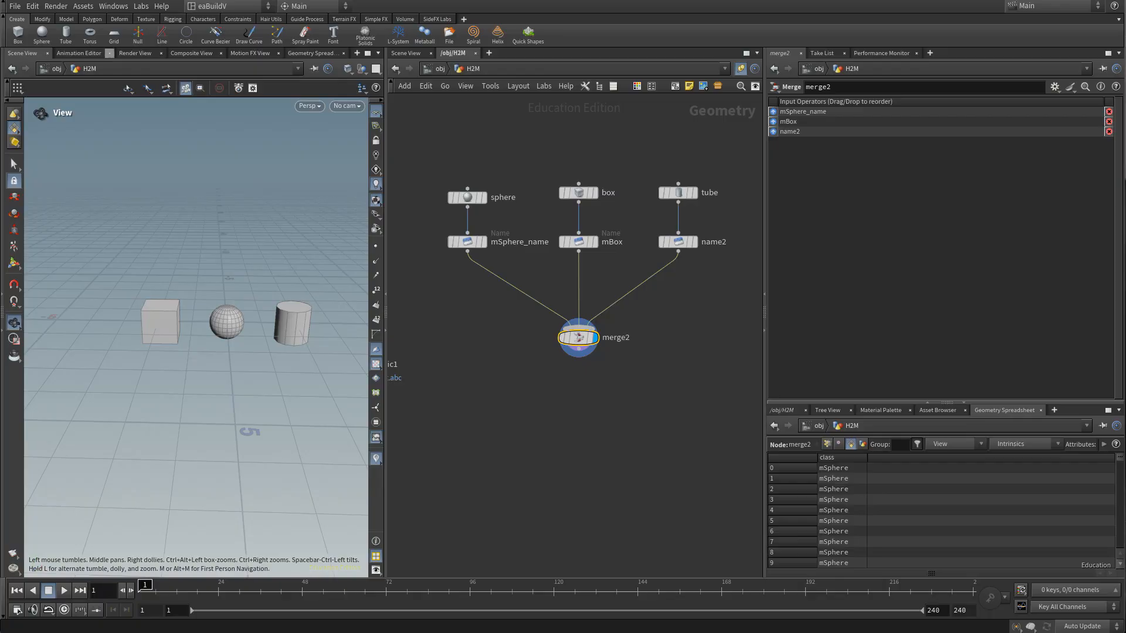
# Step: Add an Attribute Wrangle node below merge2 and rename it abc_export
pyautogui.press('Tab')
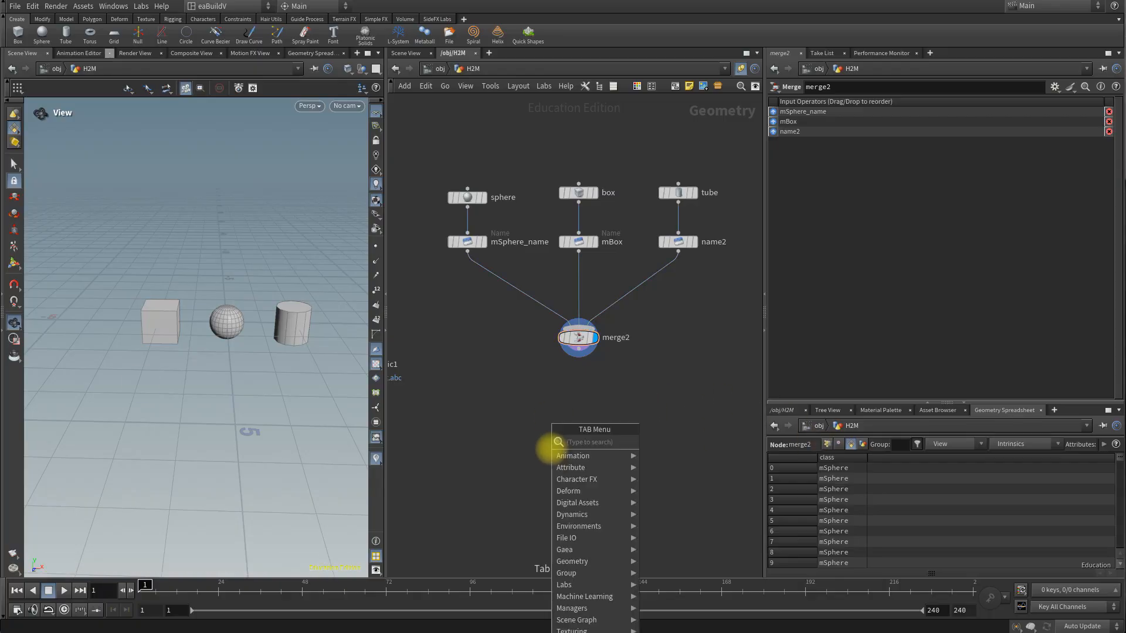
pyautogui.write('attwran')
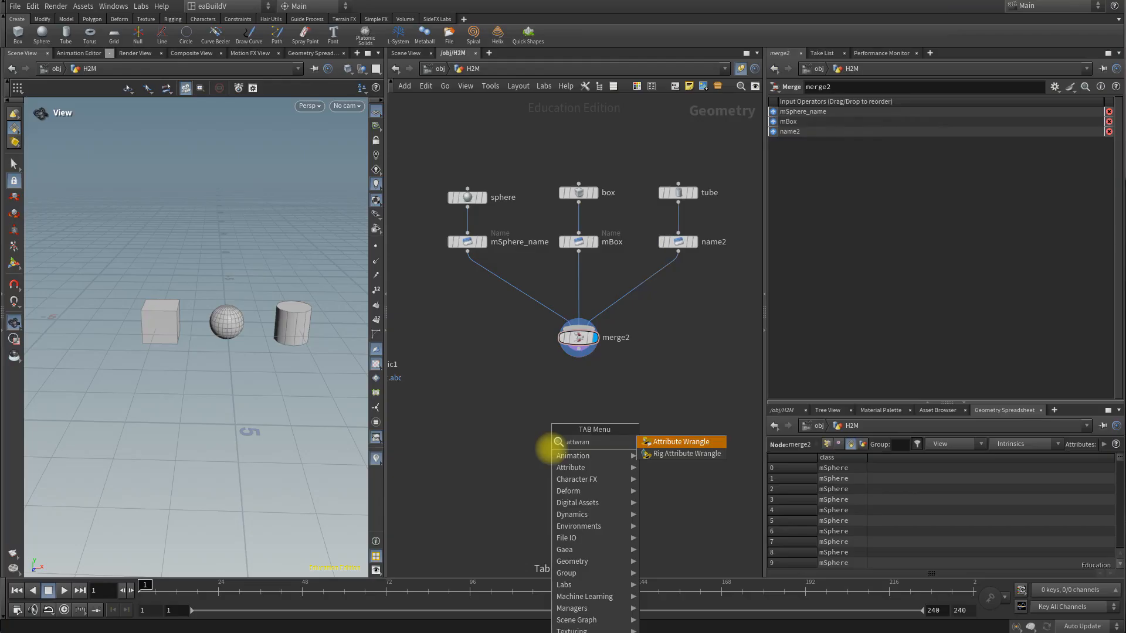
pyautogui.press('Return')
pyautogui.click(548, 447)
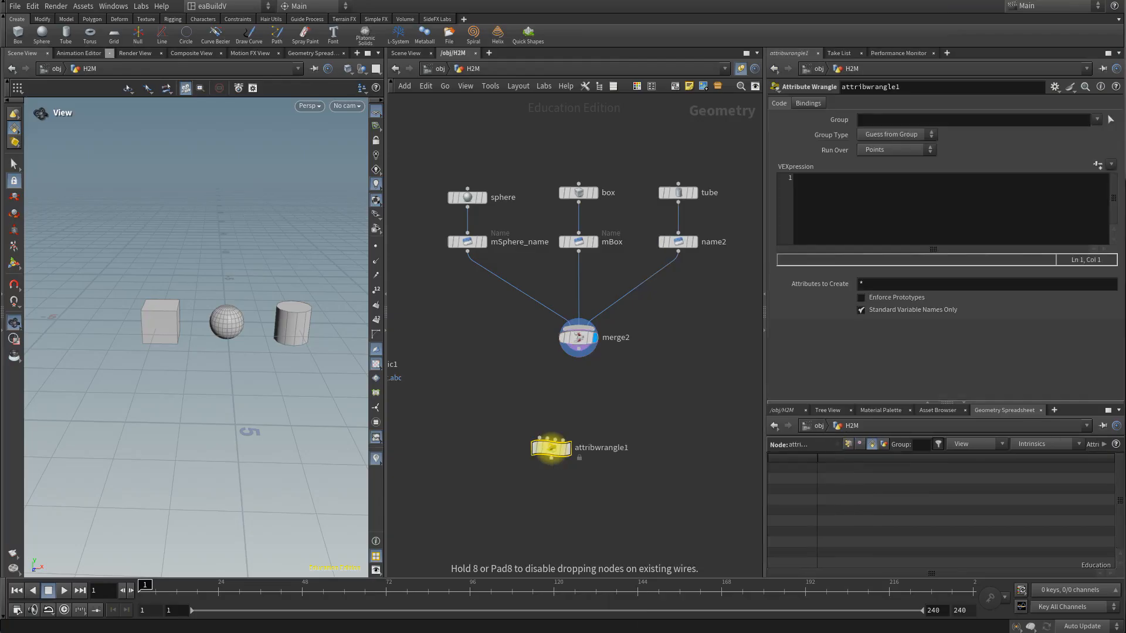
pyautogui.moveTo(551, 448); pyautogui.dragTo(580, 416)
pyautogui.doubleClick(651, 416)
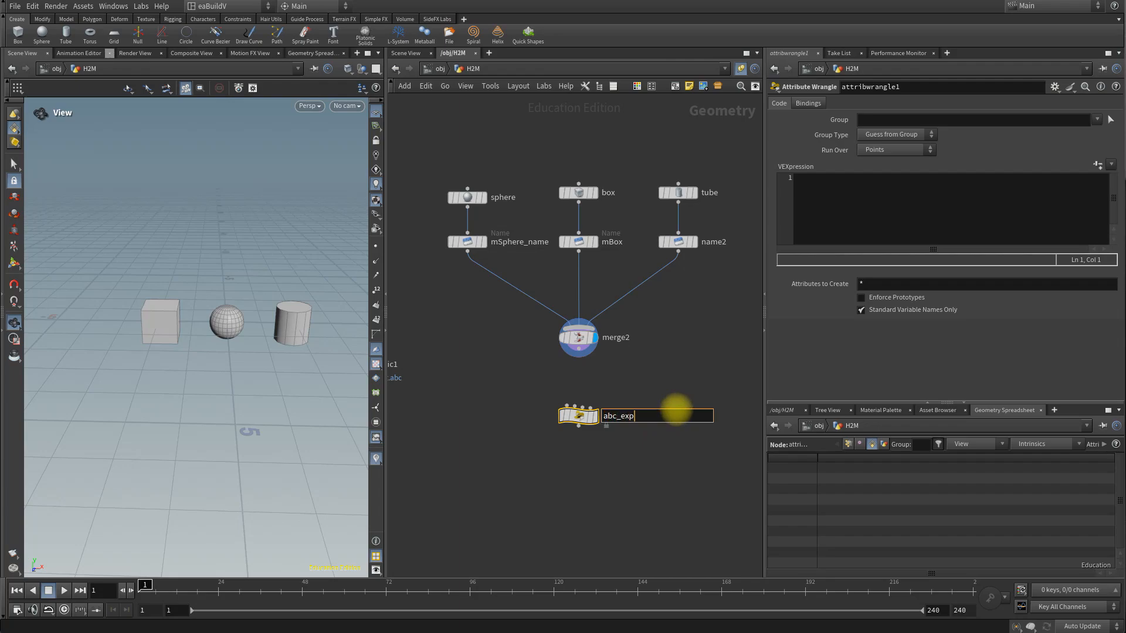
pyautogui.write('abc_export')
pyautogui.press('Return')
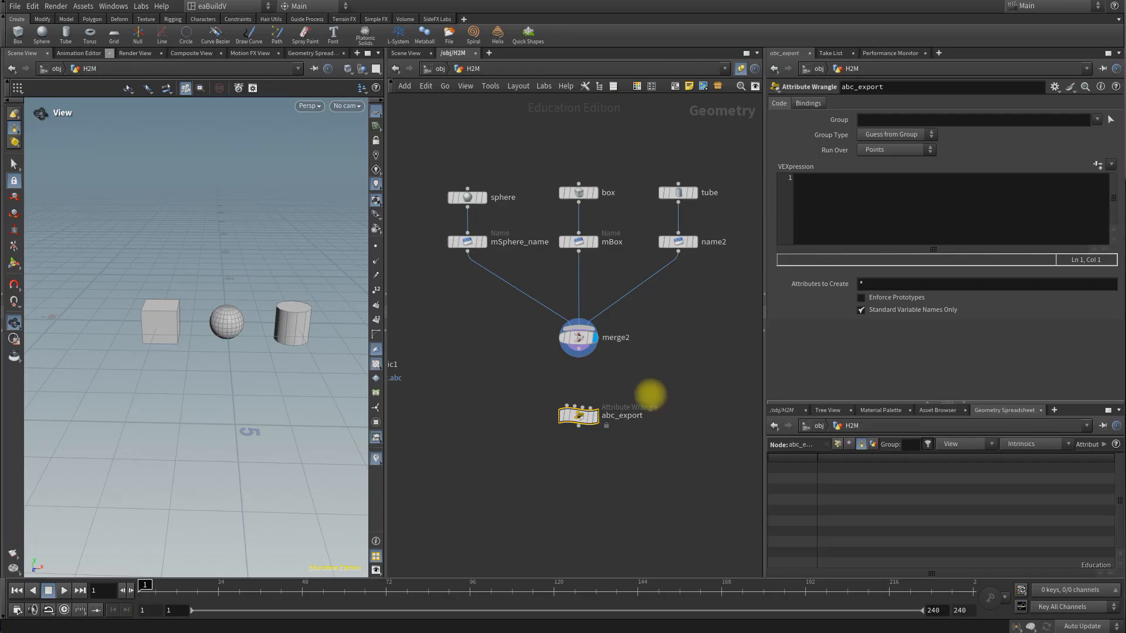
# Step: Connect merge2 into abc_export, display the wrangle, and make it run over Primitives
pyautogui.moveTo(578, 352); pyautogui.dragTo(580, 394)
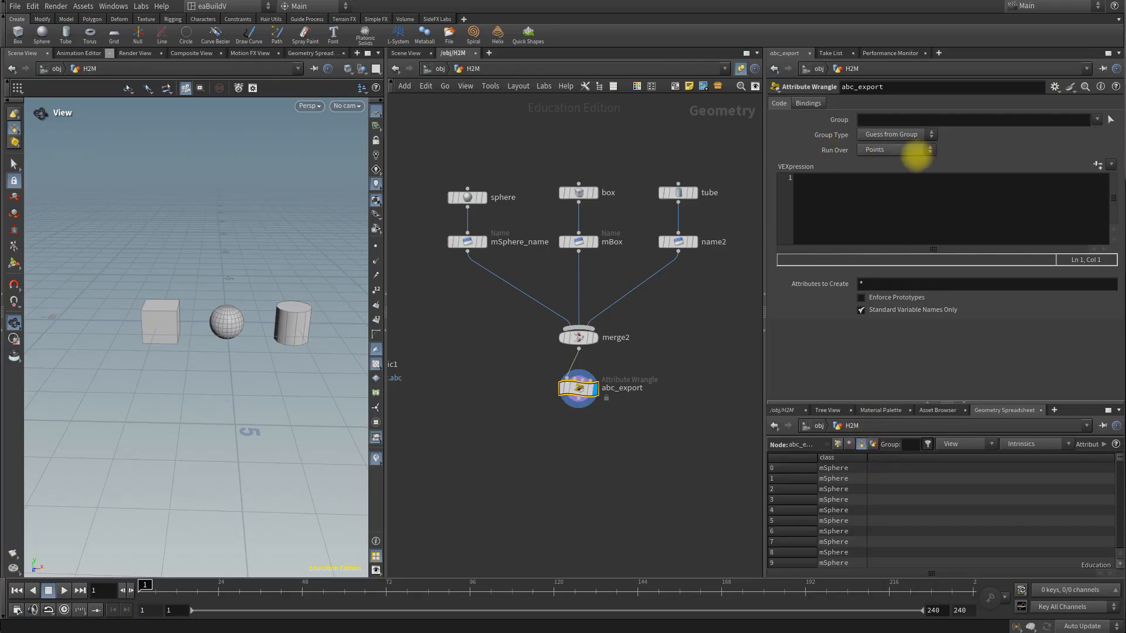
pyautogui.click(915, 151)
pyautogui.click(886, 174)
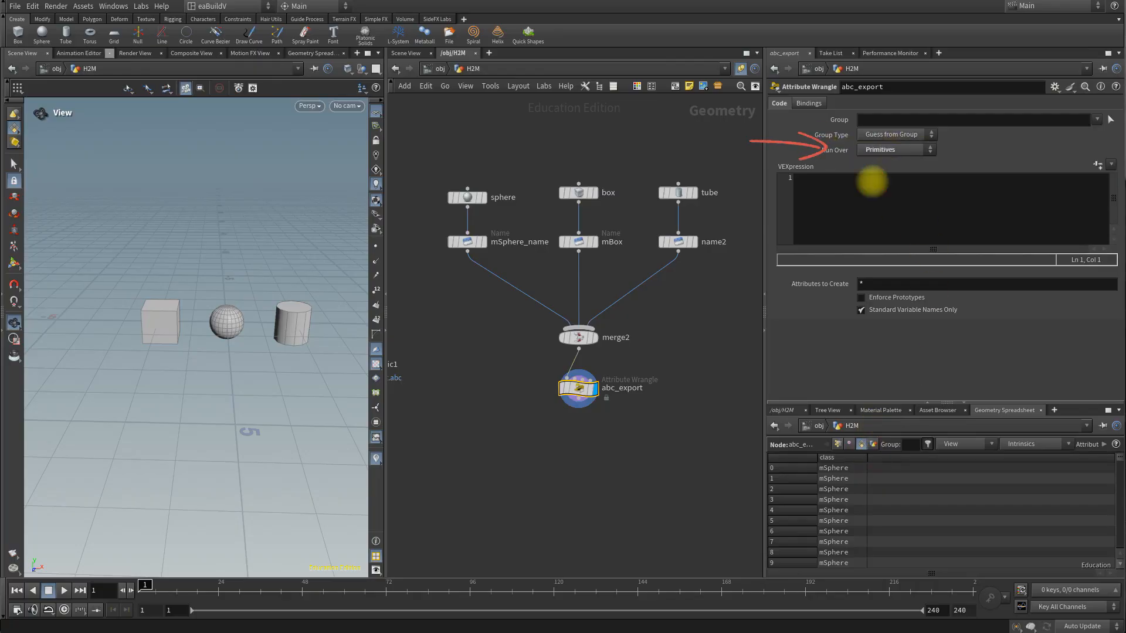
# Step: Write the VEX expression s@path = s@class + "/"; in abc_export, using the attribute name from the Name nodes
pyautogui.click(841, 193)
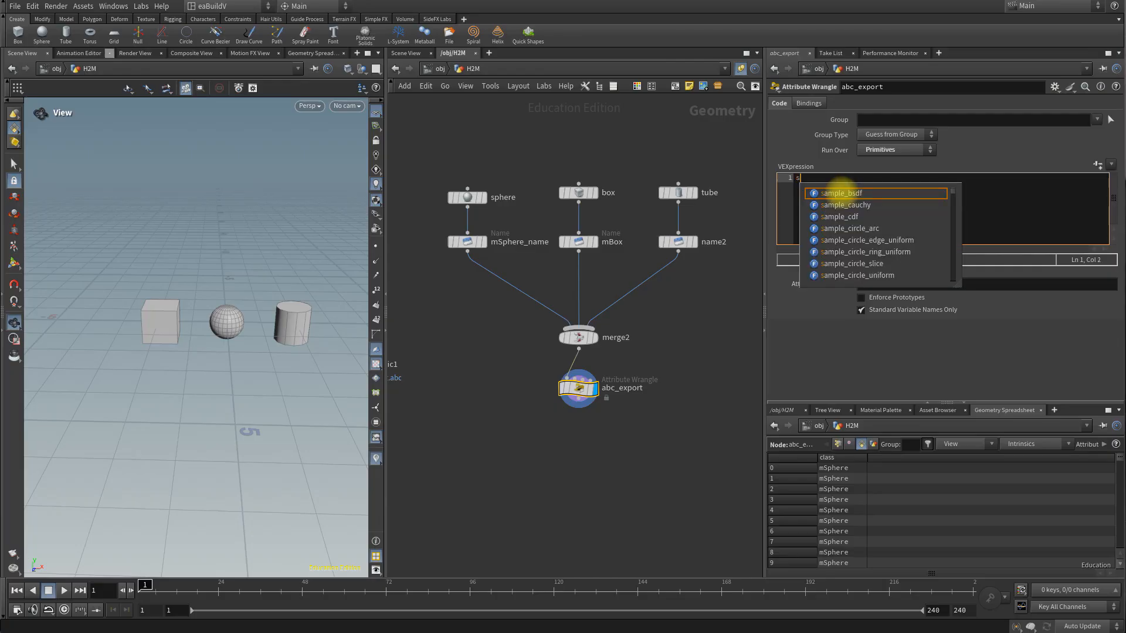
pyautogui.write('@path =')
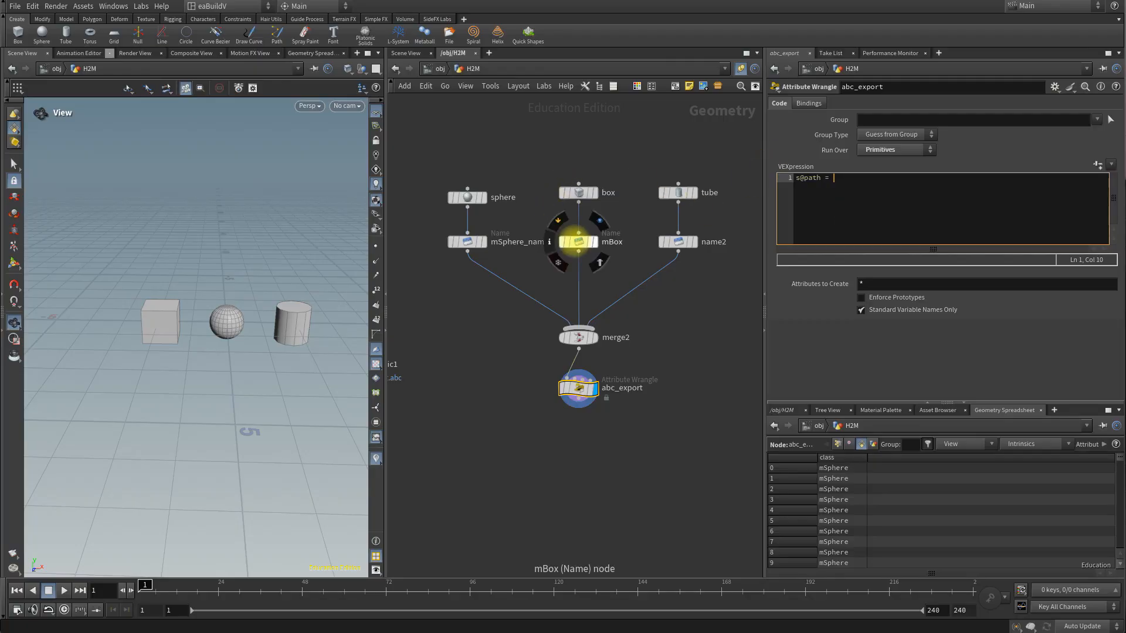
pyautogui.click(578, 242)
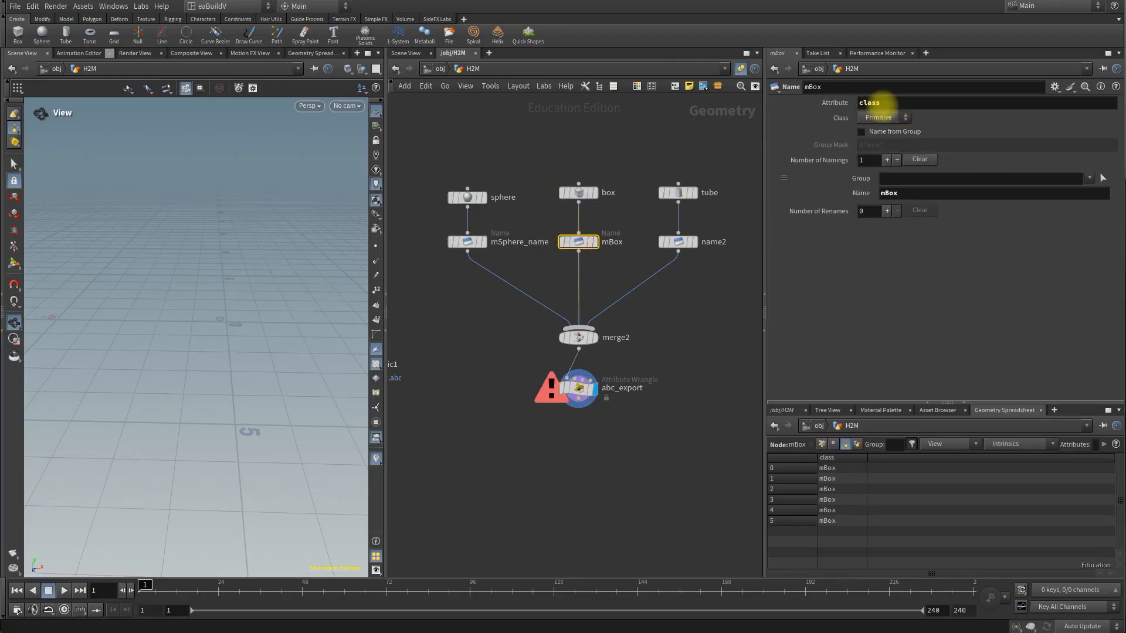
pyautogui.click(579, 389)
pyautogui.click(864, 181)
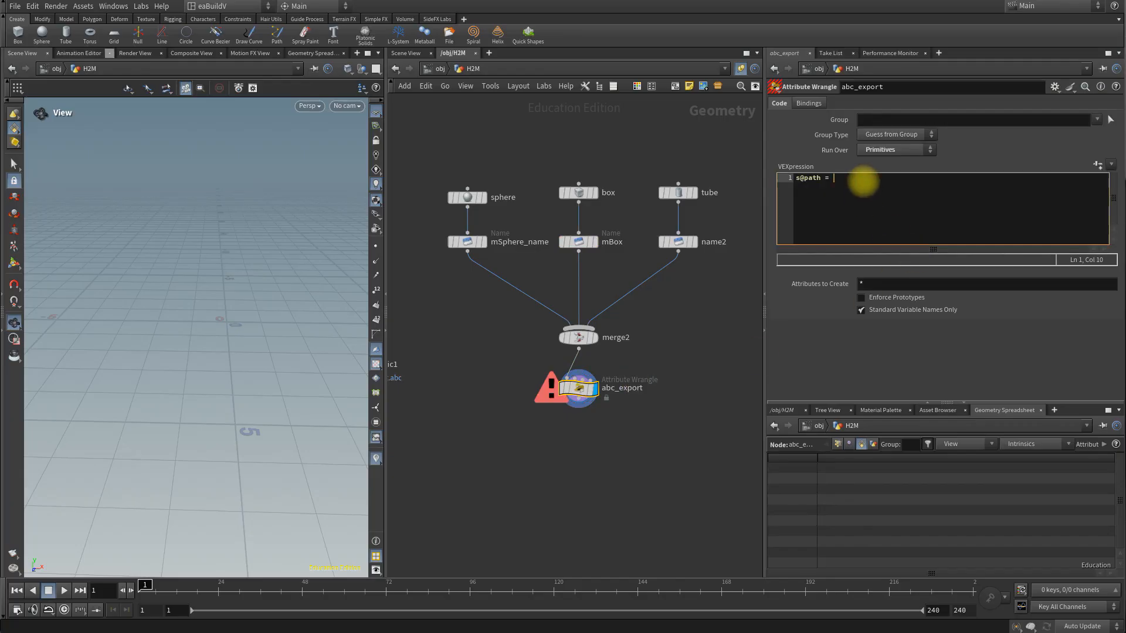
pyautogui.write('@class')
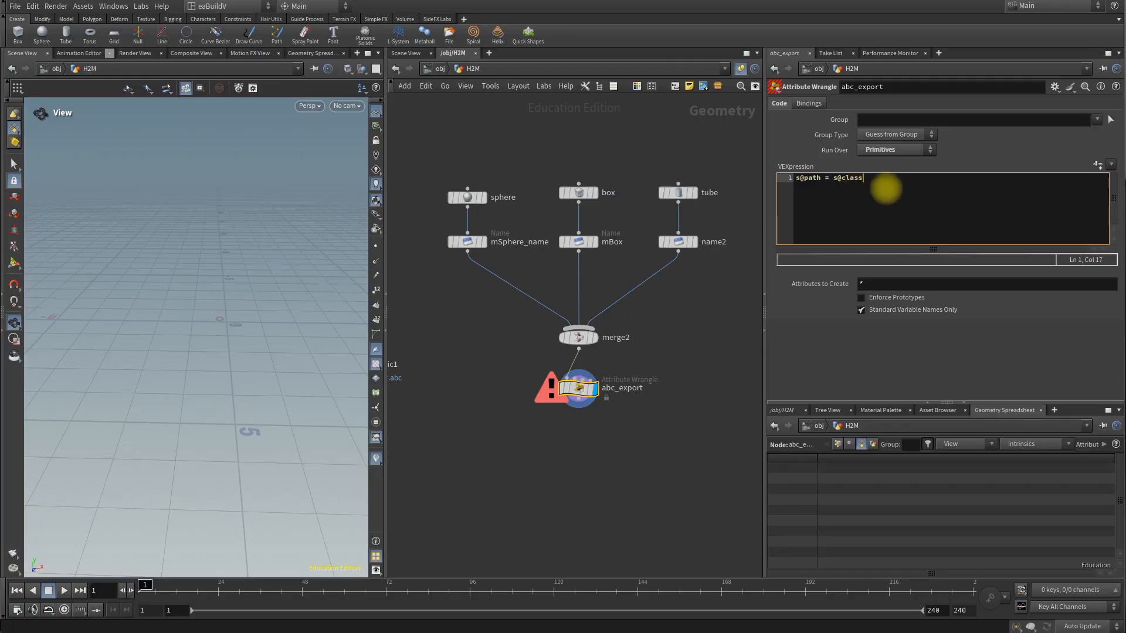
pyautogui.write('+ "/";')
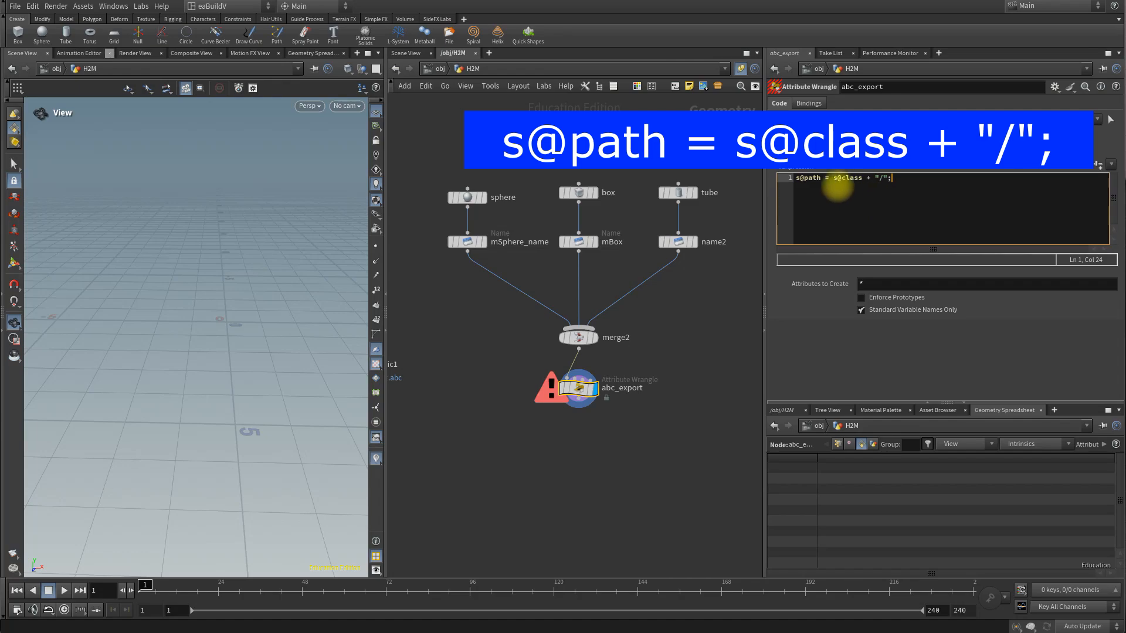
pyautogui.click(1009, 168)
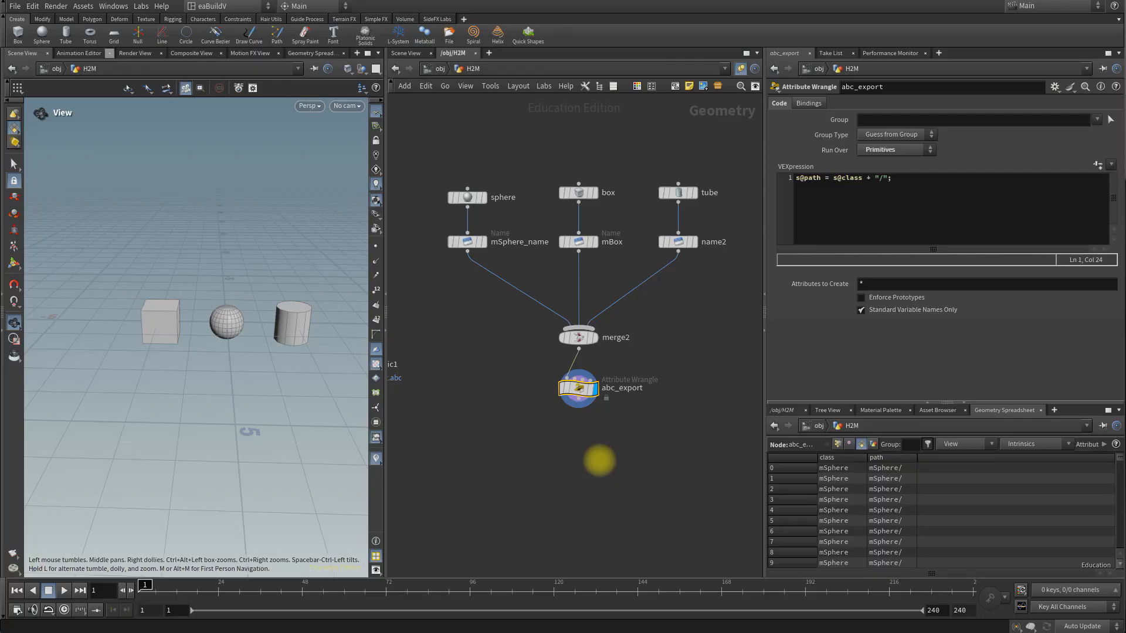
# Step: Add a Labs Auto UV node below abc_export, wire it to the wrangle, display its result, and align it in the chain
pyautogui.press('Tab')
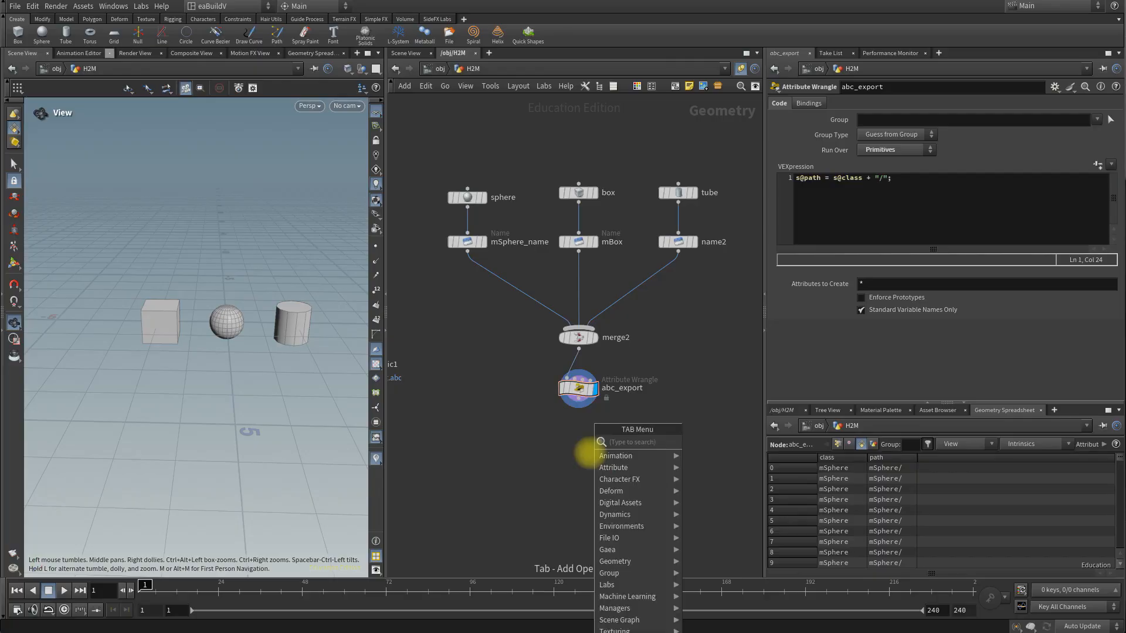
pyautogui.write('autou')
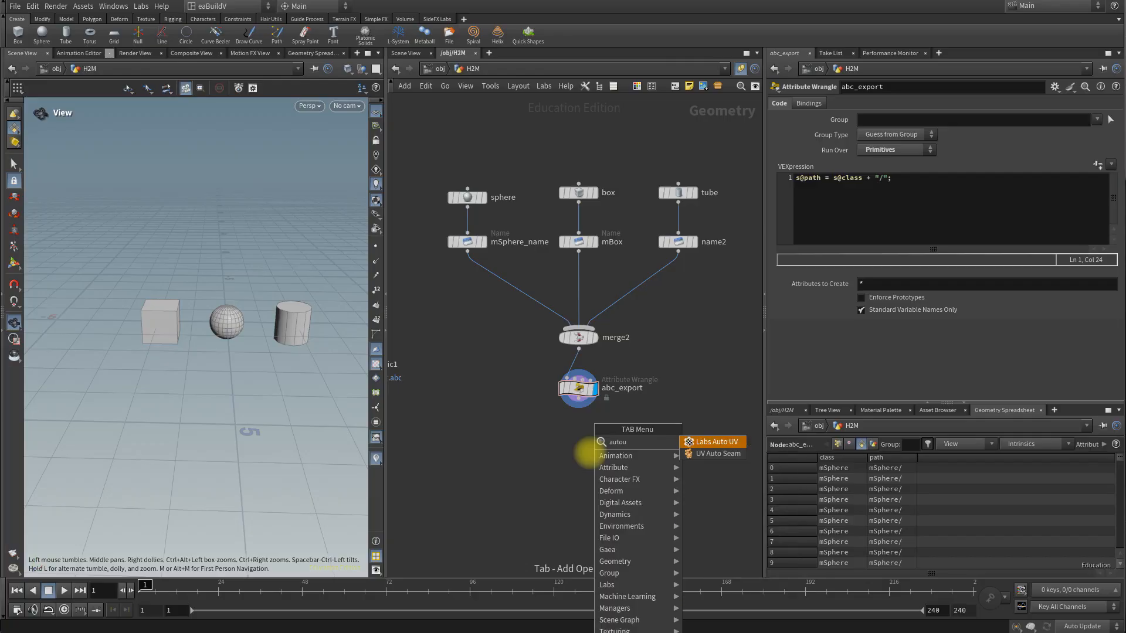
pyautogui.click(710, 443)
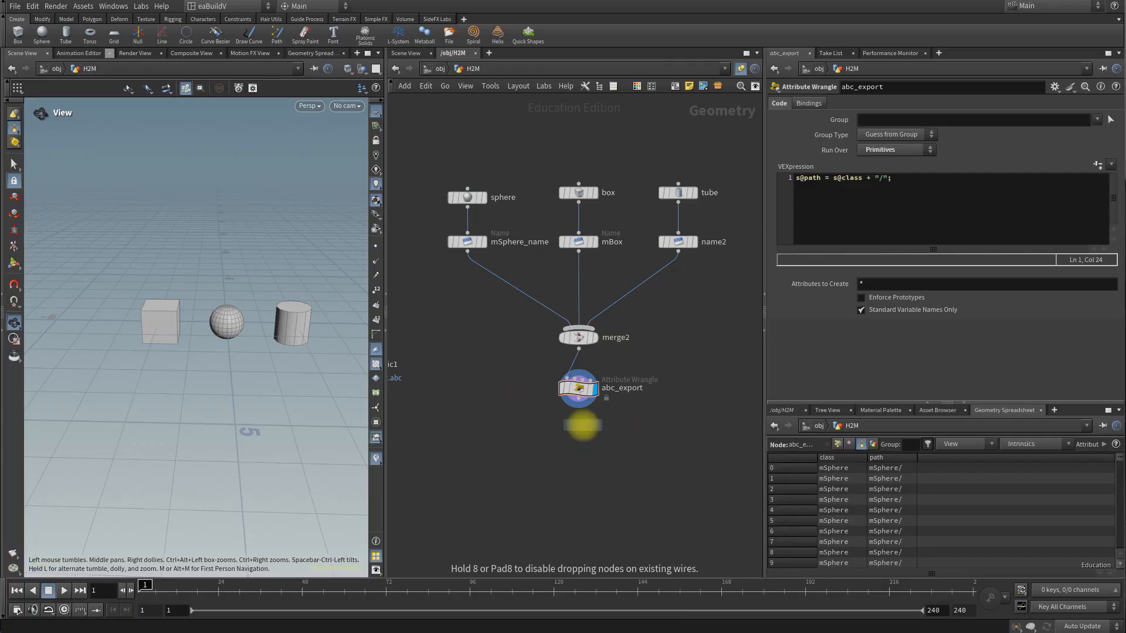
pyautogui.click(583, 425)
pyautogui.click(579, 409)
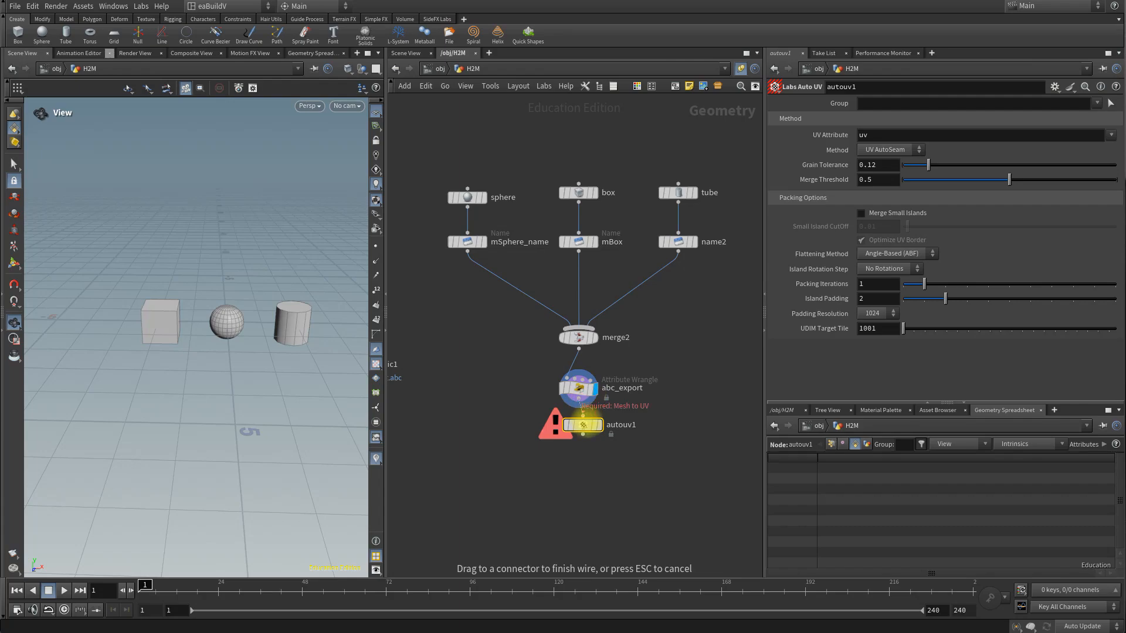
pyautogui.click(583, 416)
pyautogui.click(600, 425)
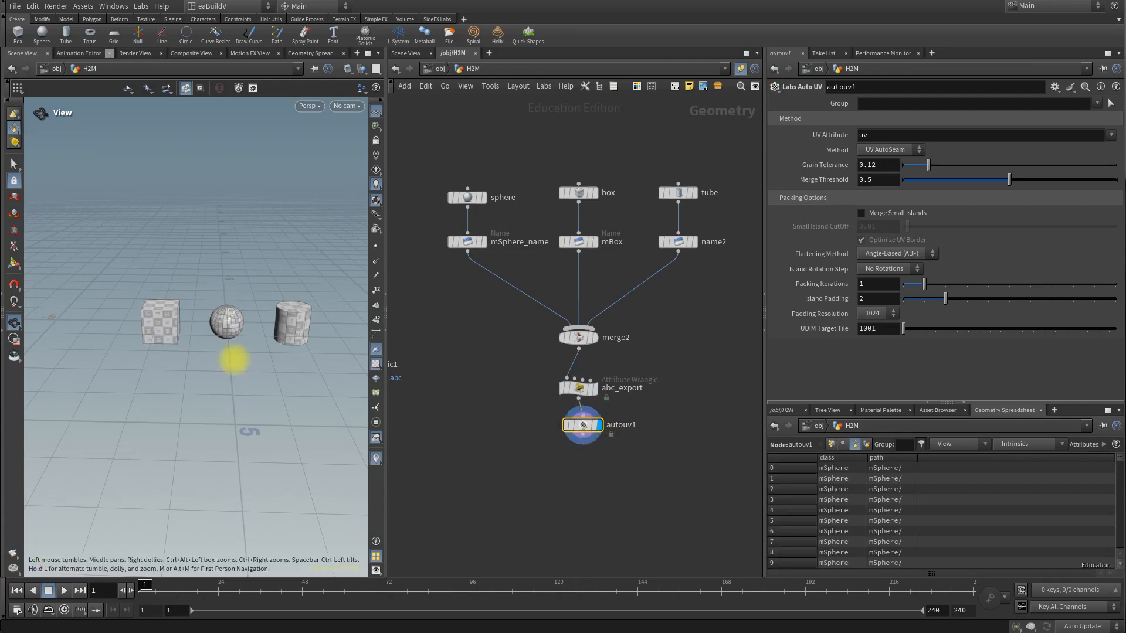
pyautogui.scroll(4, 234, 360)
pyautogui.scroll(-2, 239, 351)
pyautogui.moveTo(583, 425); pyautogui.dragTo(579, 425)
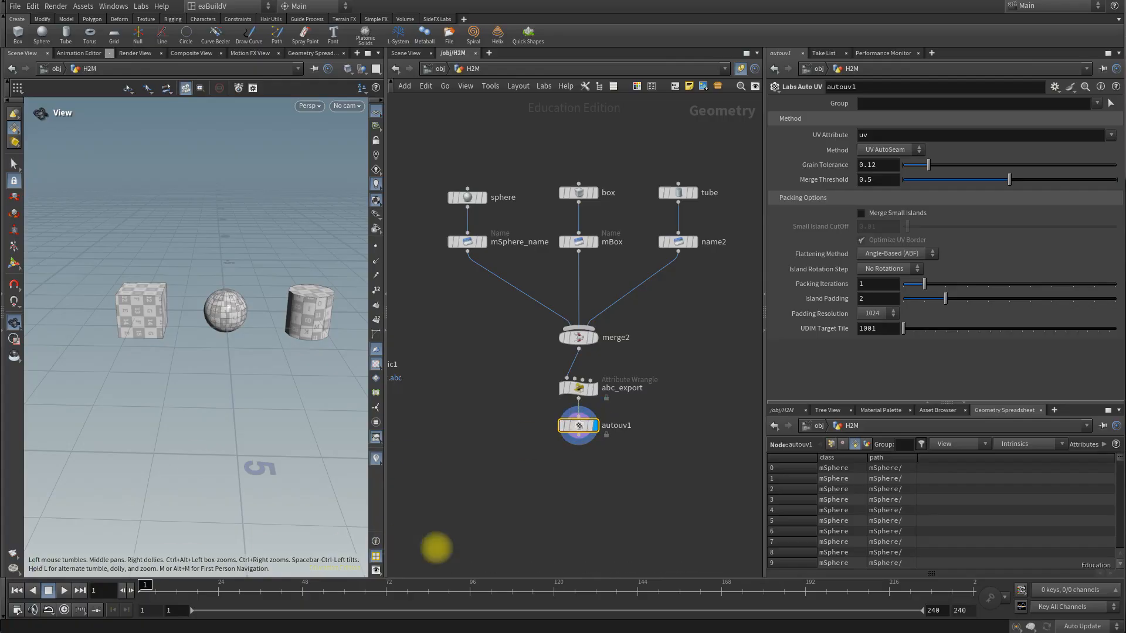
# Step: Add a Normal node after autouv1 and display its result
pyautogui.press('Tab')
pyautogui.write('norm')
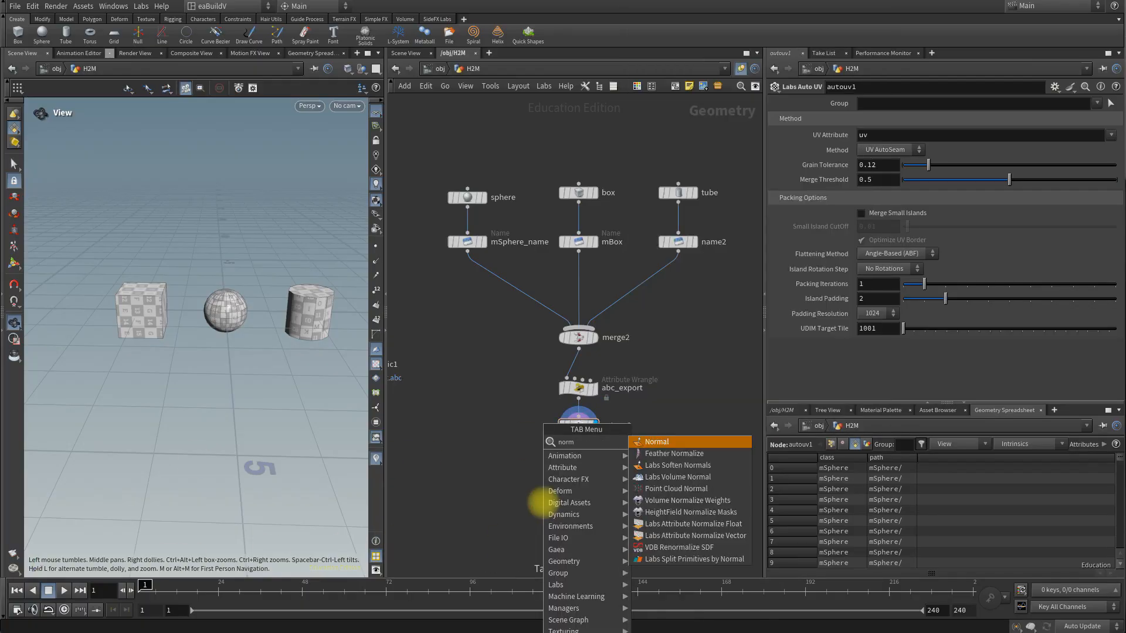
pyautogui.press('Return')
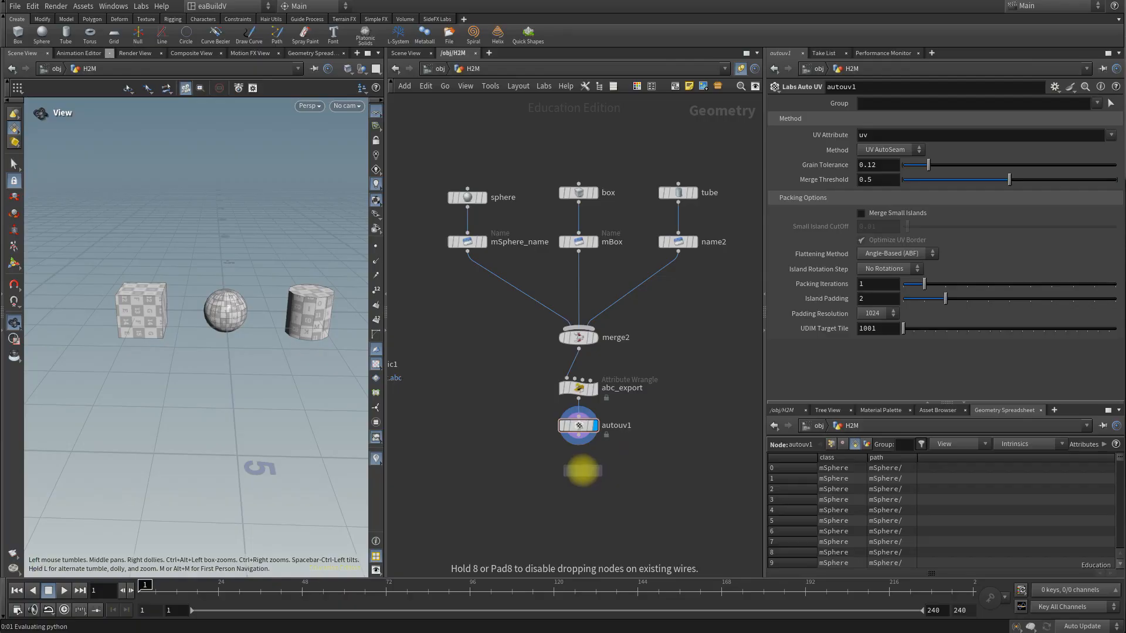
pyautogui.click(579, 467)
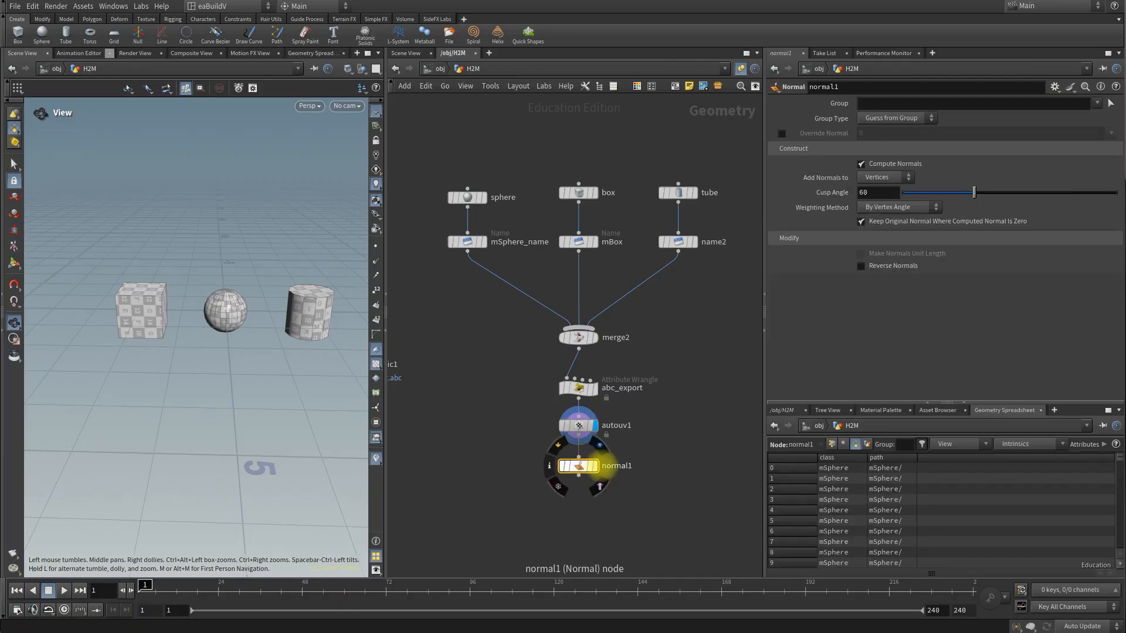
pyautogui.click(595, 466)
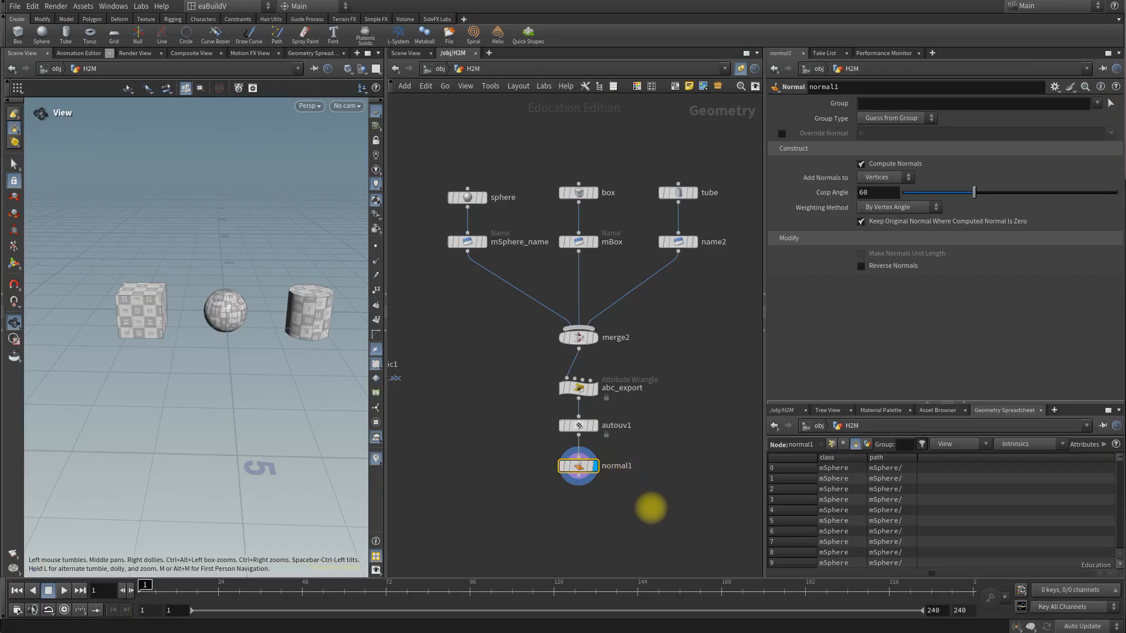
# Step: Add a ROP Alembic Output node below normal1 and connect normal1 into it
pyautogui.moveTo(649, 512); pyautogui.dragTo(667, 377, button='middle')
pyautogui.press('Tab')
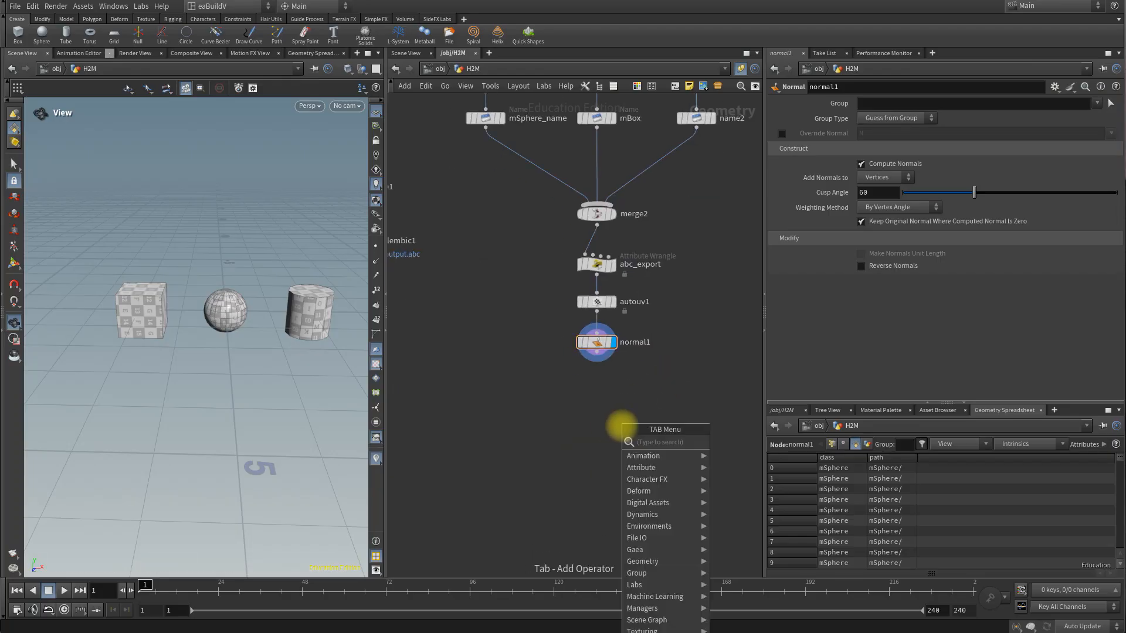
pyautogui.write('alem')
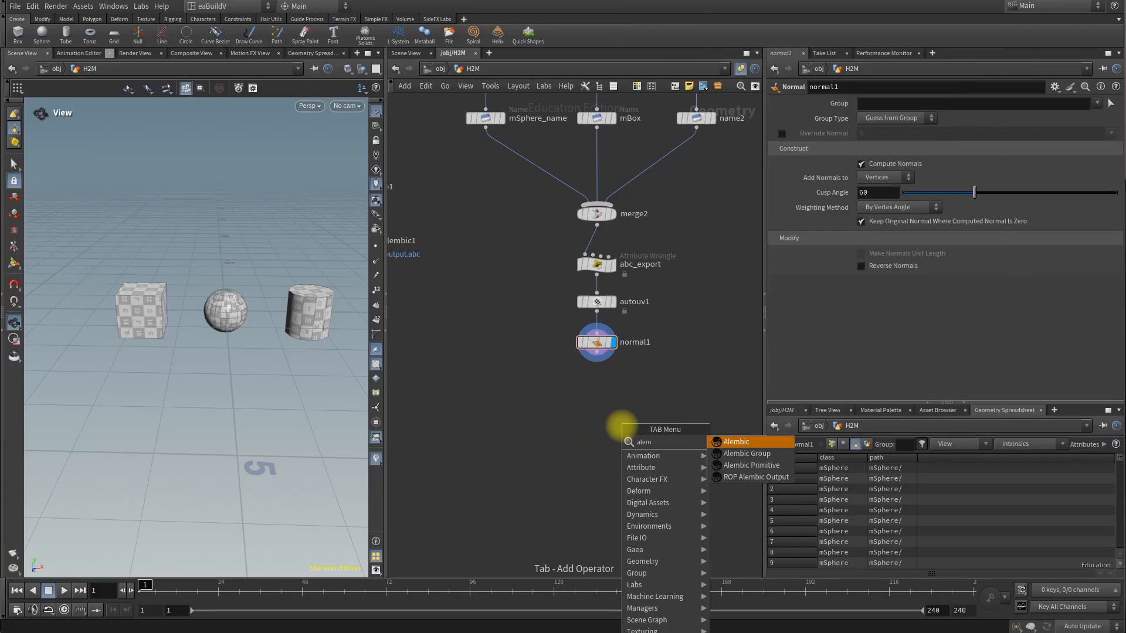
pyautogui.click(741, 477)
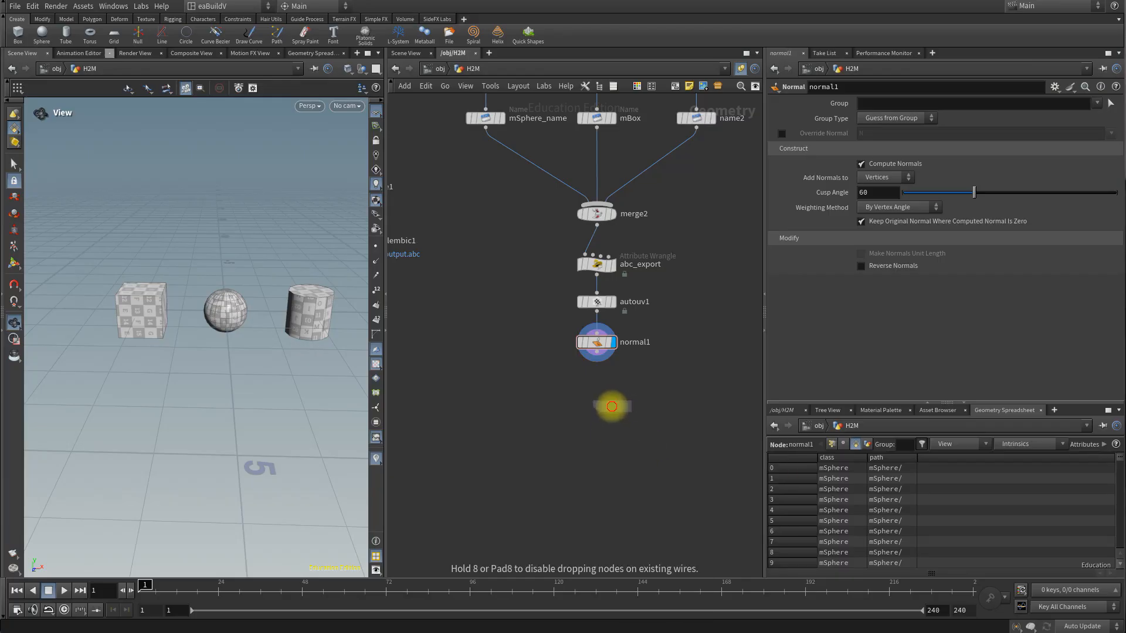
pyautogui.click(610, 403)
pyautogui.moveTo(600, 355); pyautogui.dragTo(597, 401)
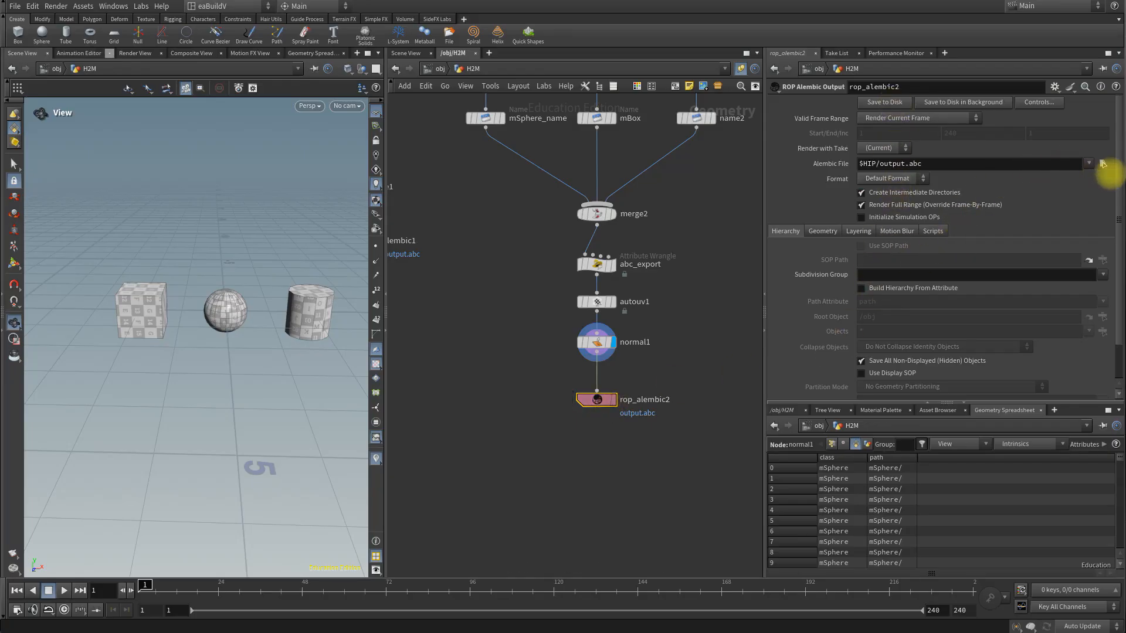
# Step: Set the new Alembic output file to base_all_prims.abc in the $HIP folder
pyautogui.click(1103, 163)
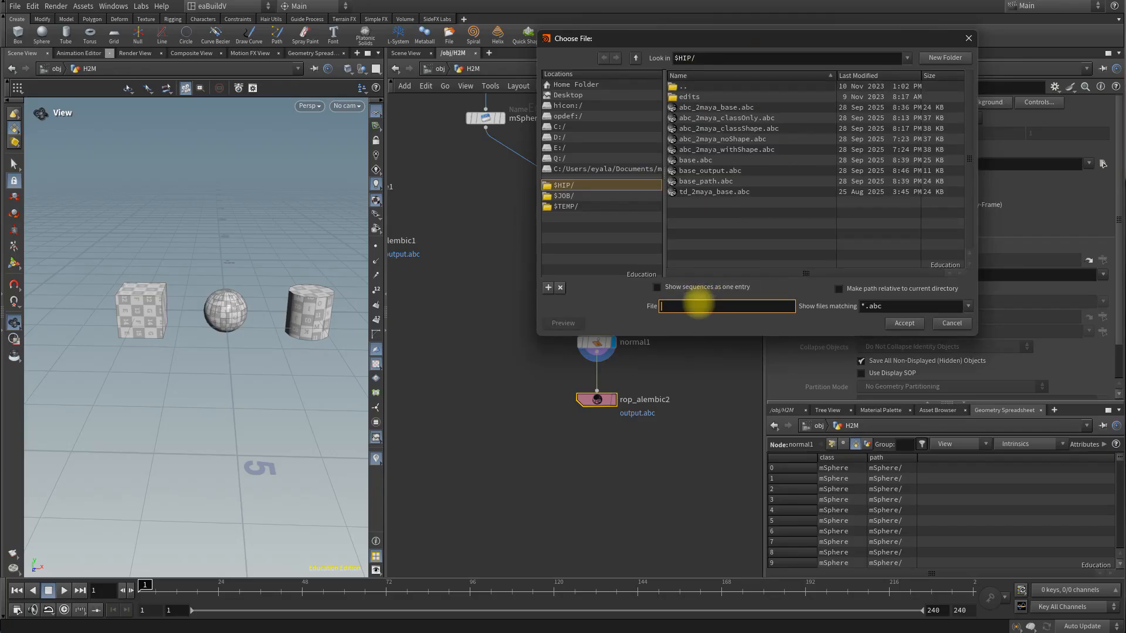
pyautogui.write('base_all_prims.abc')
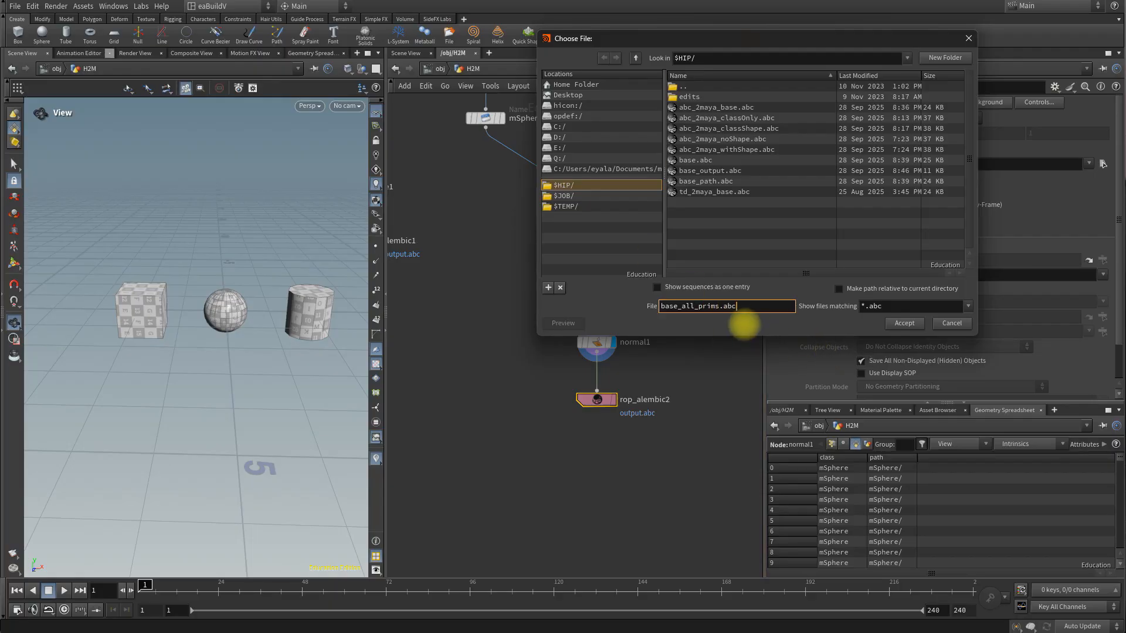
pyautogui.click(902, 323)
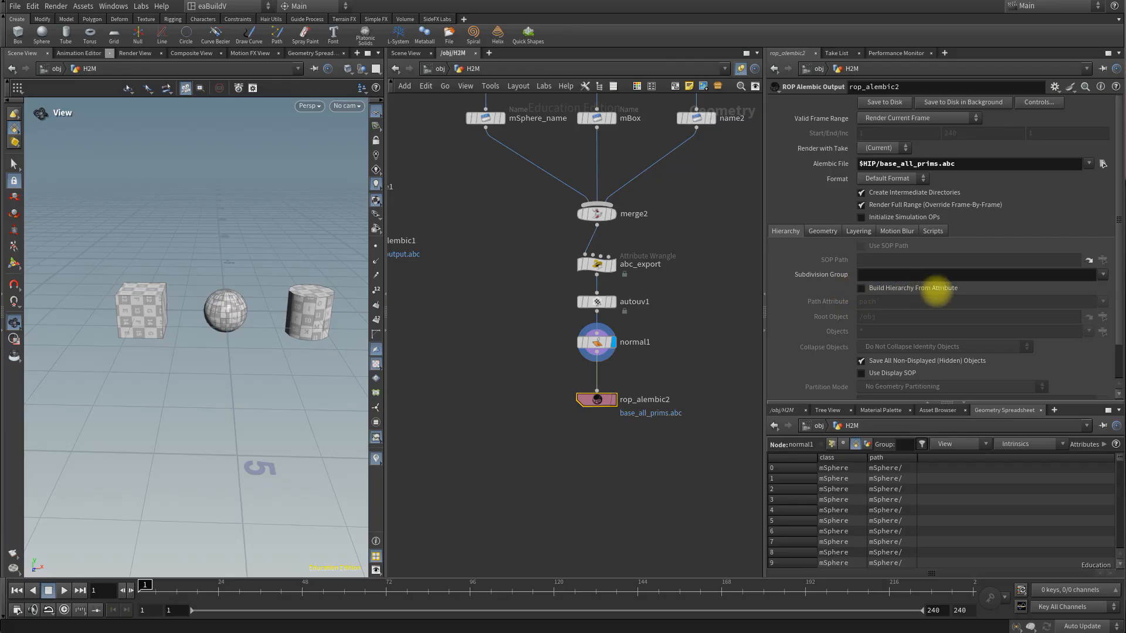
# Step: Enable building the hierarchy from the path attribute on rop_alembic2 and save base_all_prims.abc to disk
pyautogui.click(861, 288)
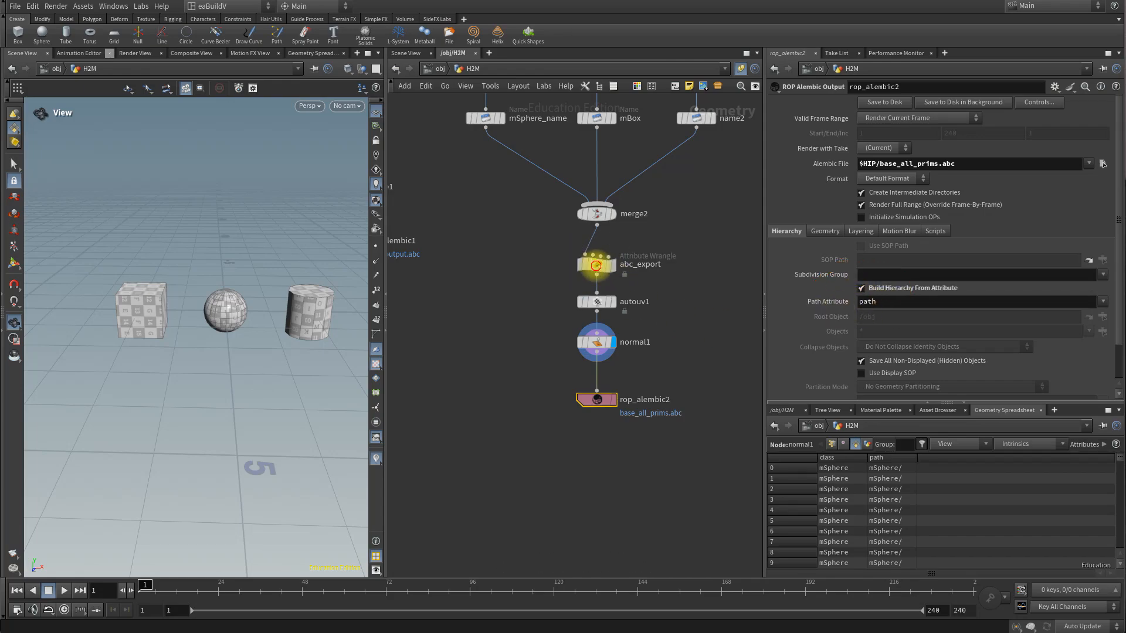
pyautogui.click(584, 260)
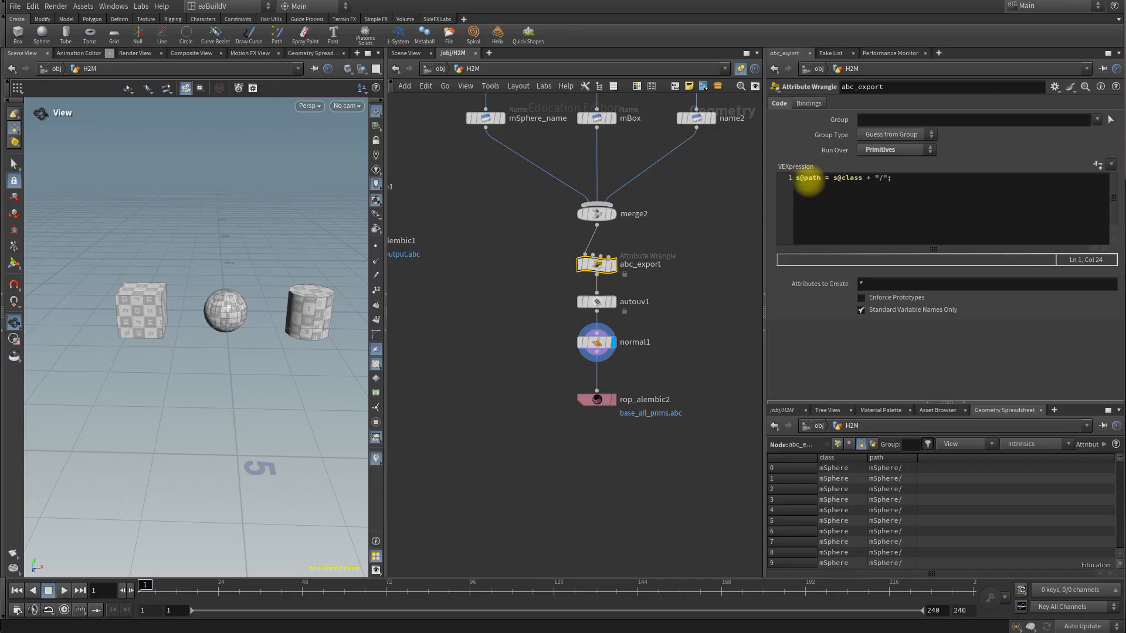
pyautogui.click(584, 399)
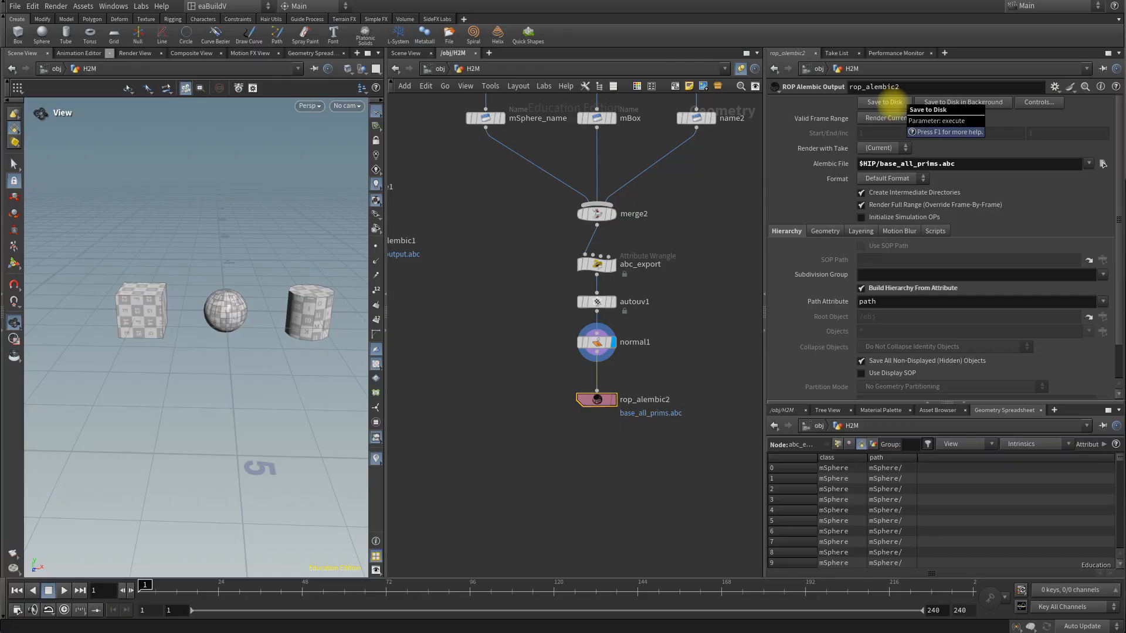
pyautogui.click(886, 103)
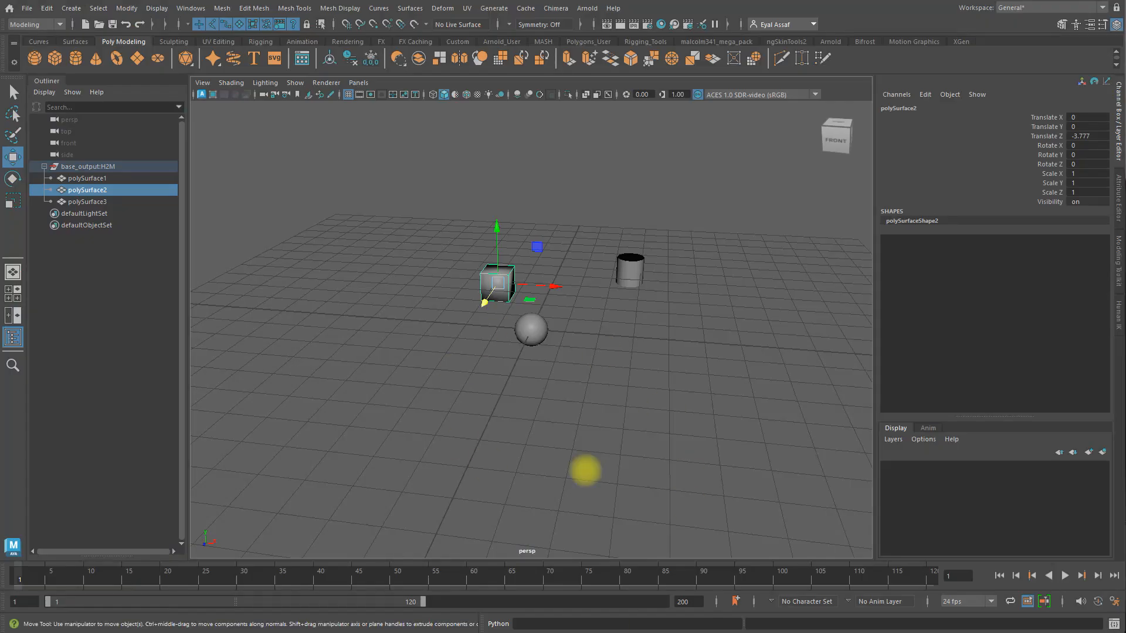
# Step: Switch to Maya, hide the base_output:H2M group, and import base_all_prims.abc into the scene
pyautogui.click(88, 166)
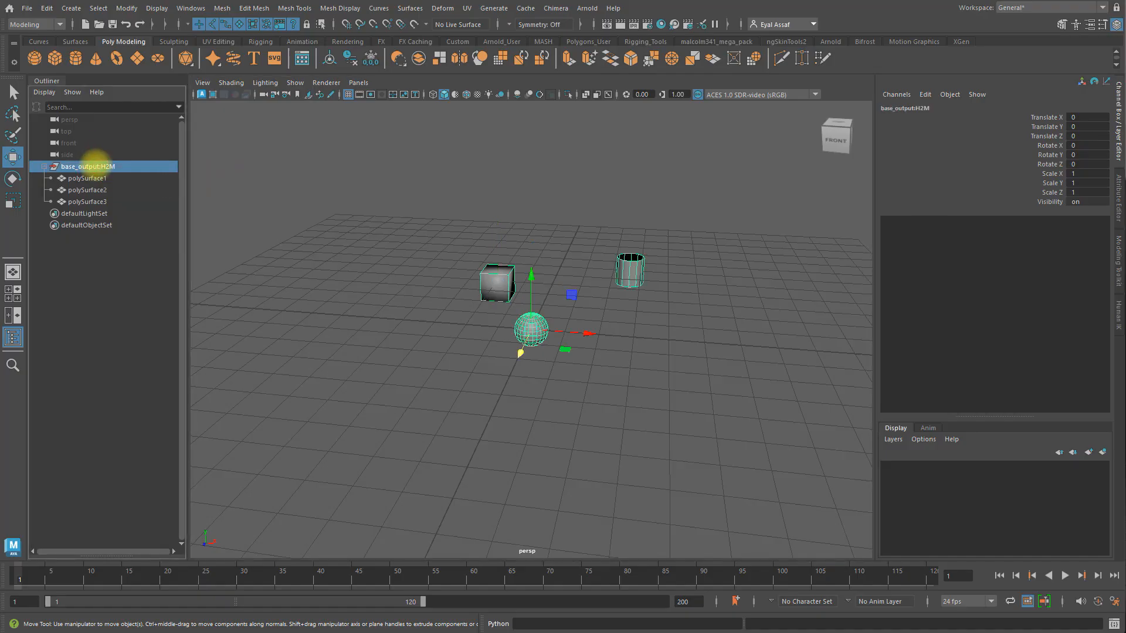
pyautogui.hotkey('ctrl', 'h')
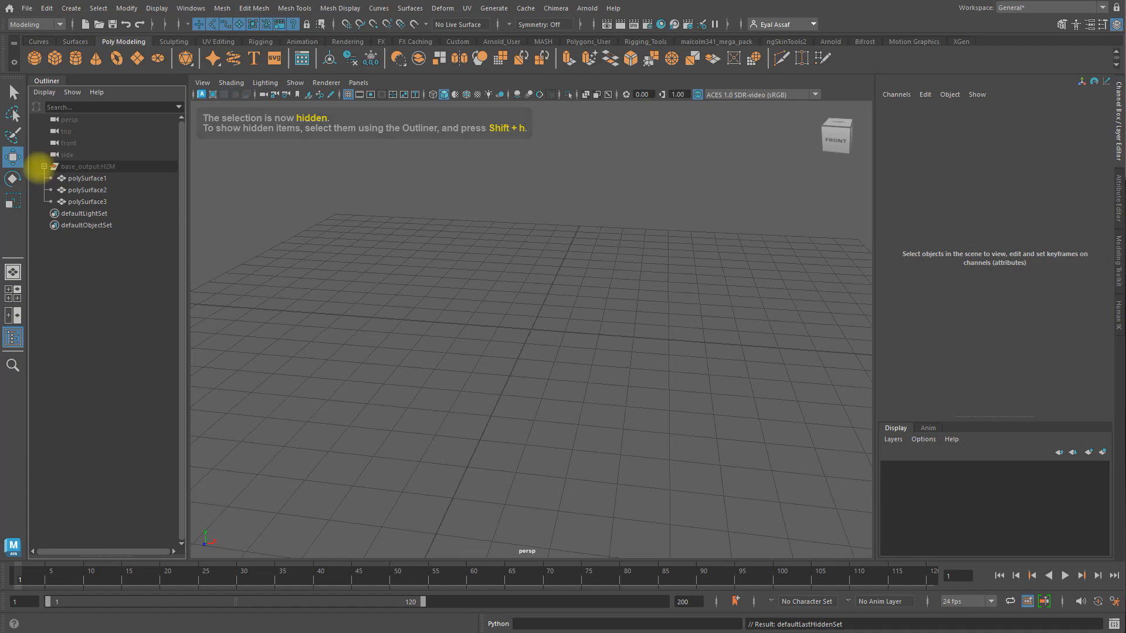
pyautogui.click(25, 8)
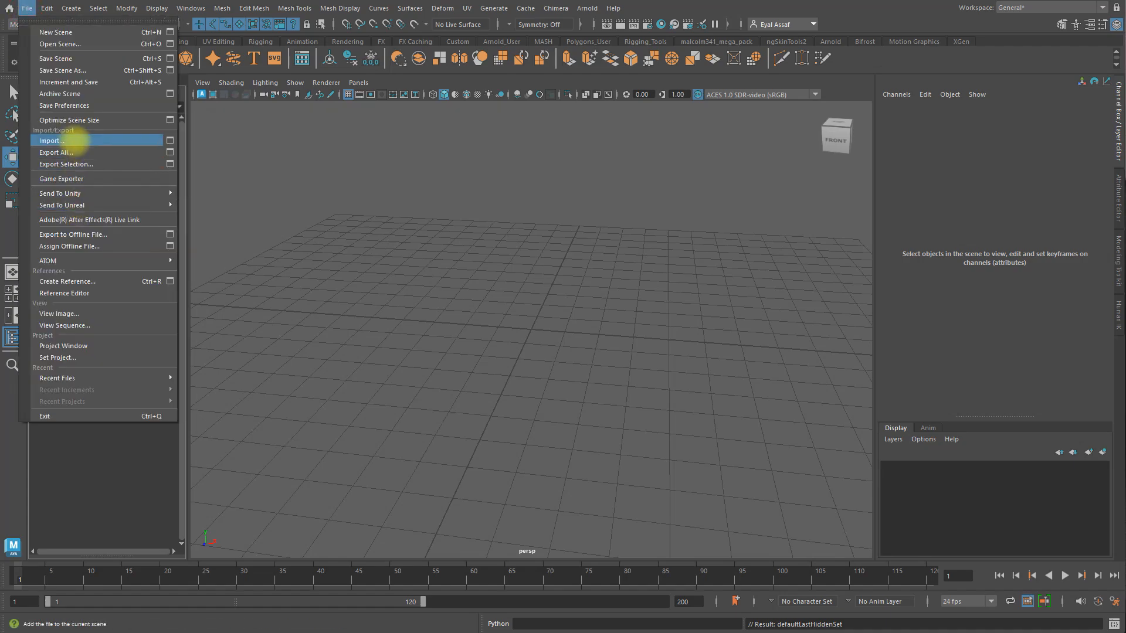
pyautogui.click(75, 141)
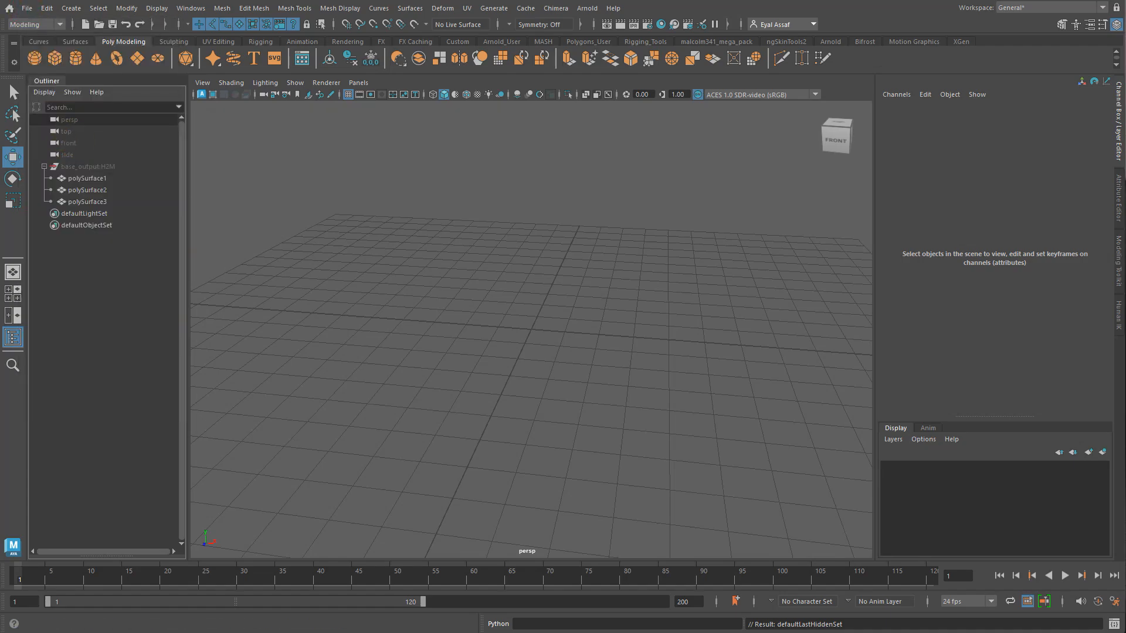
pyautogui.click(505, 432)
pyautogui.scroll(4, 526, 380)
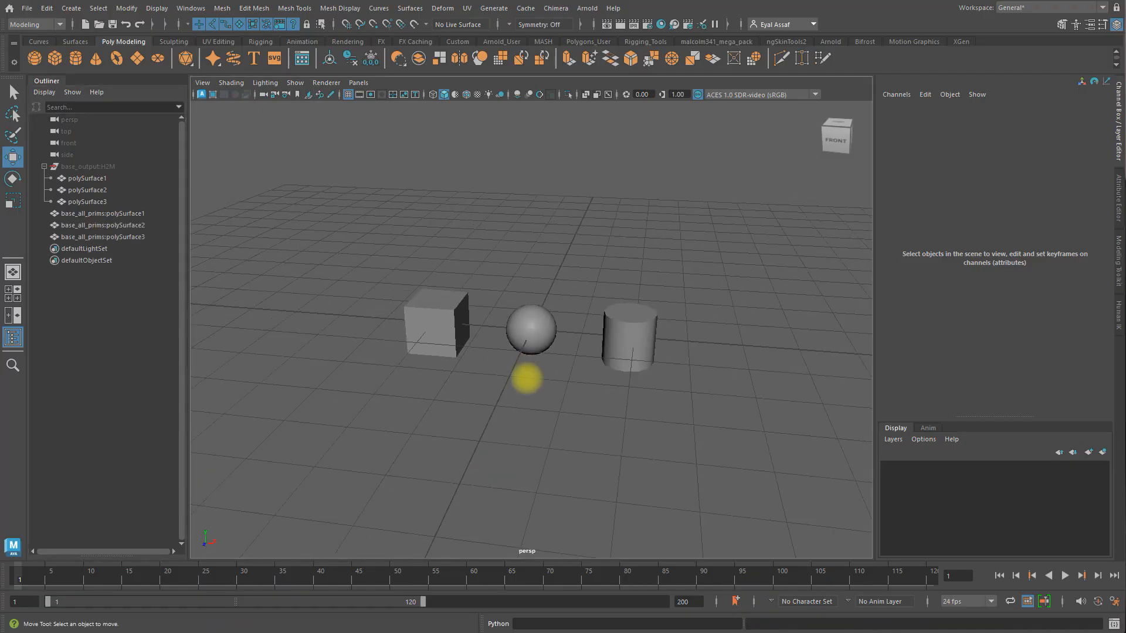
pyautogui.moveTo(531, 401)
pyautogui.keyDown('alt'); pyautogui.mouseDown()
pyautogui.moveTo(526, 387)
pyautogui.moveTo(518, 396)
pyautogui.mouseUp(); pyautogui.keyUp('alt')
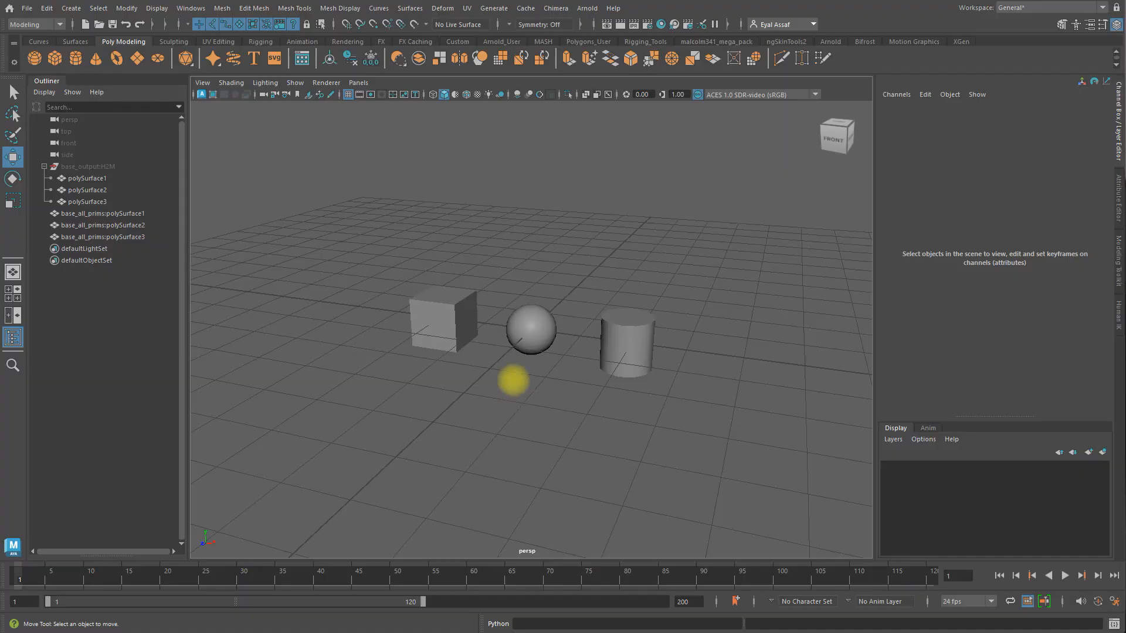
# Step: Select the imported box, sphere and tube in turn, and move the box about 1.735 units along Z
pyautogui.click(447, 325)
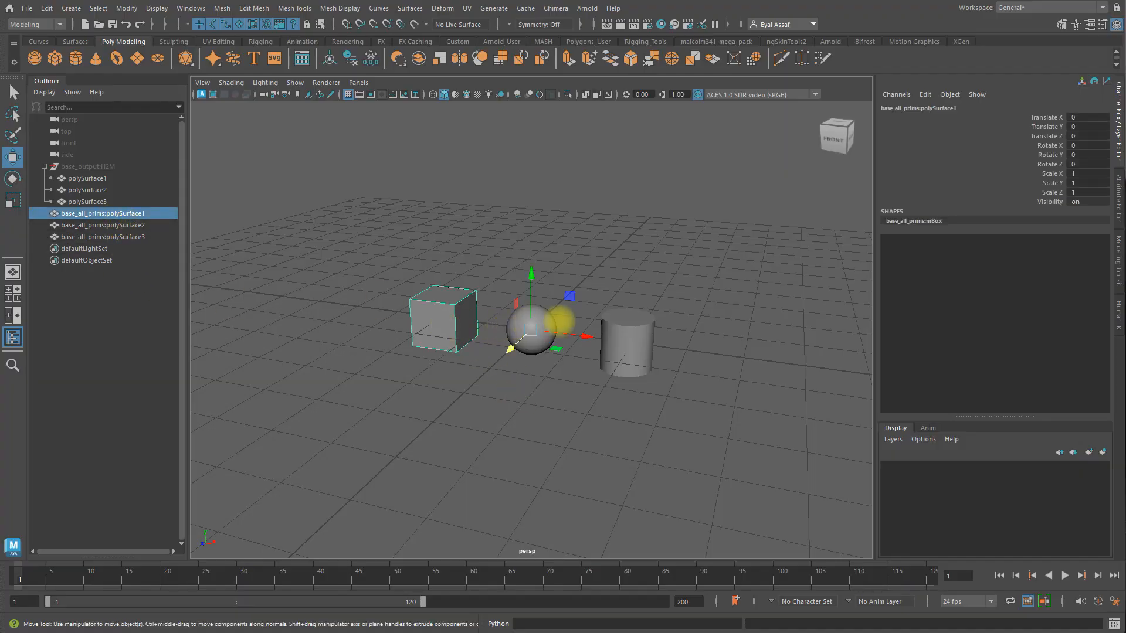
pyautogui.click(545, 322)
pyautogui.click(637, 338)
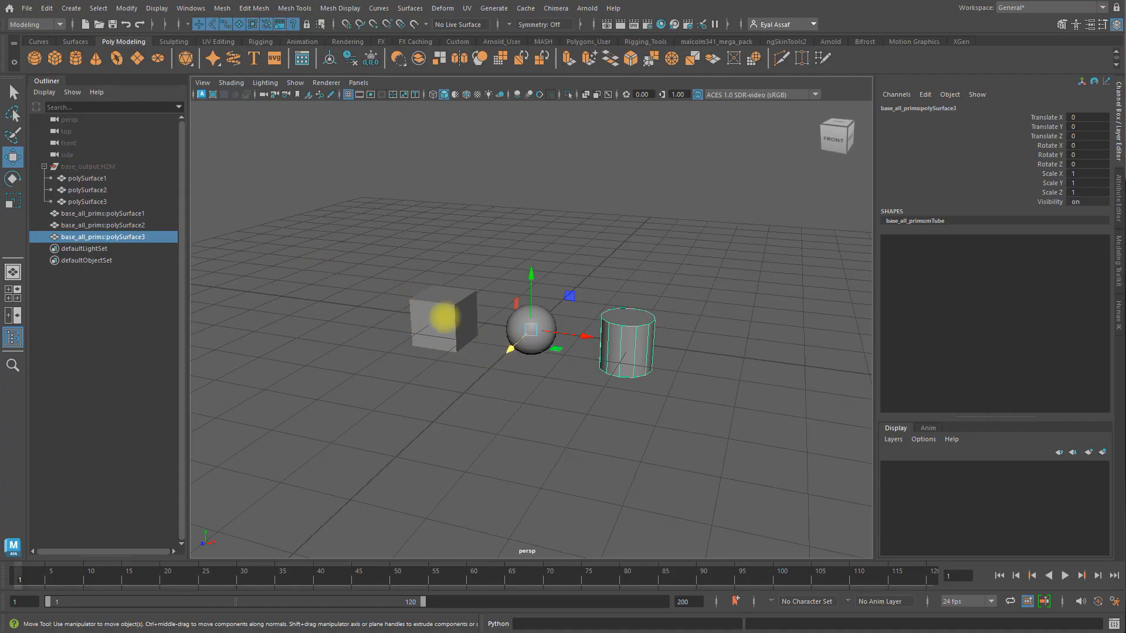
pyautogui.click(445, 318)
pyautogui.moveTo(516, 358); pyautogui.dragTo(472, 385)
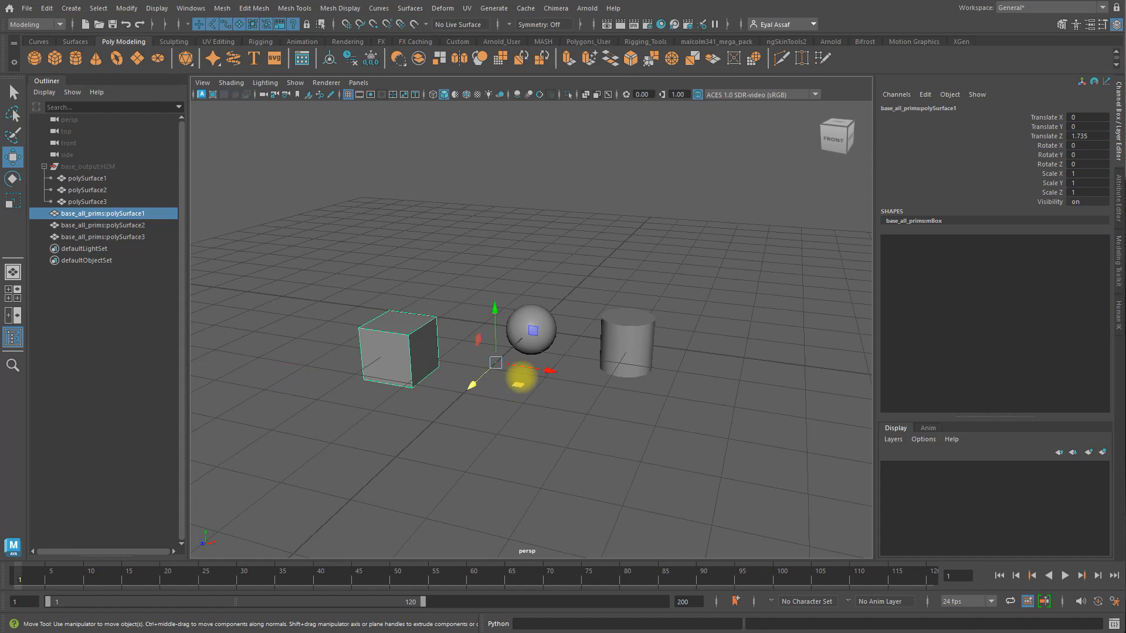
# Step: Show shape nodes in the Outliner and expand the three base_all_prims objects to examine their shape names
pyautogui.click(44, 92)
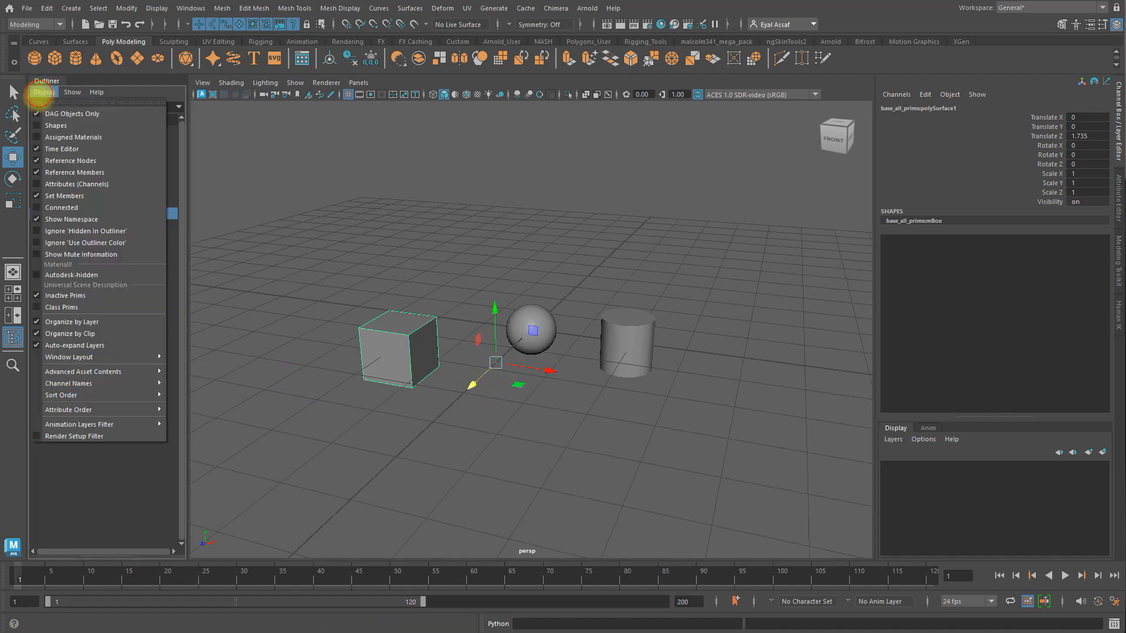
pyautogui.click(32, 122)
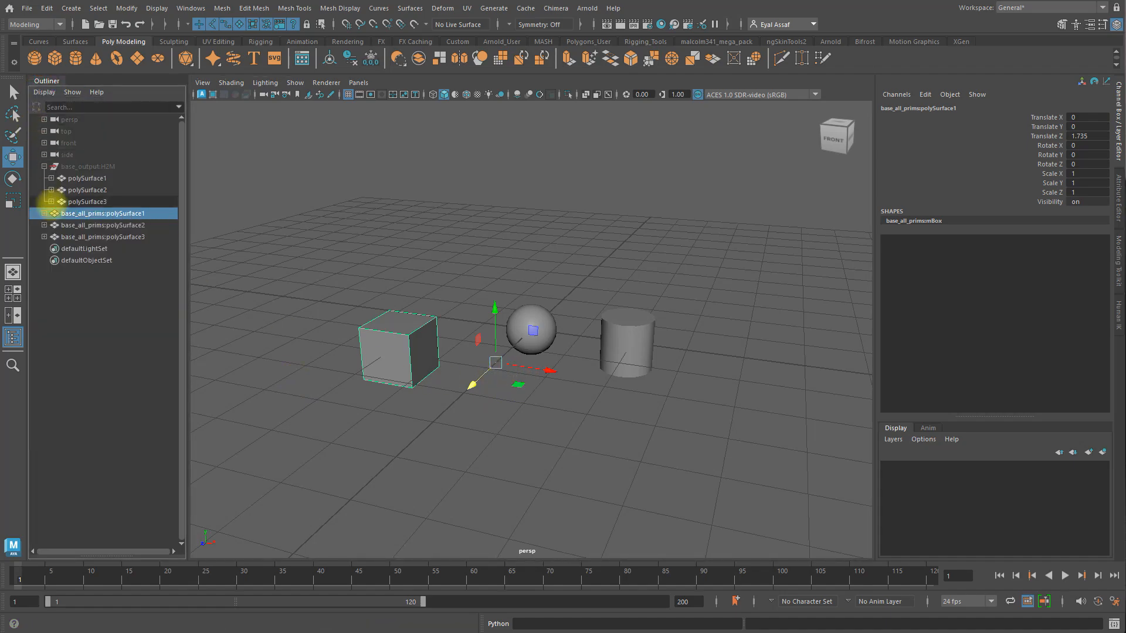
pyautogui.click(44, 213)
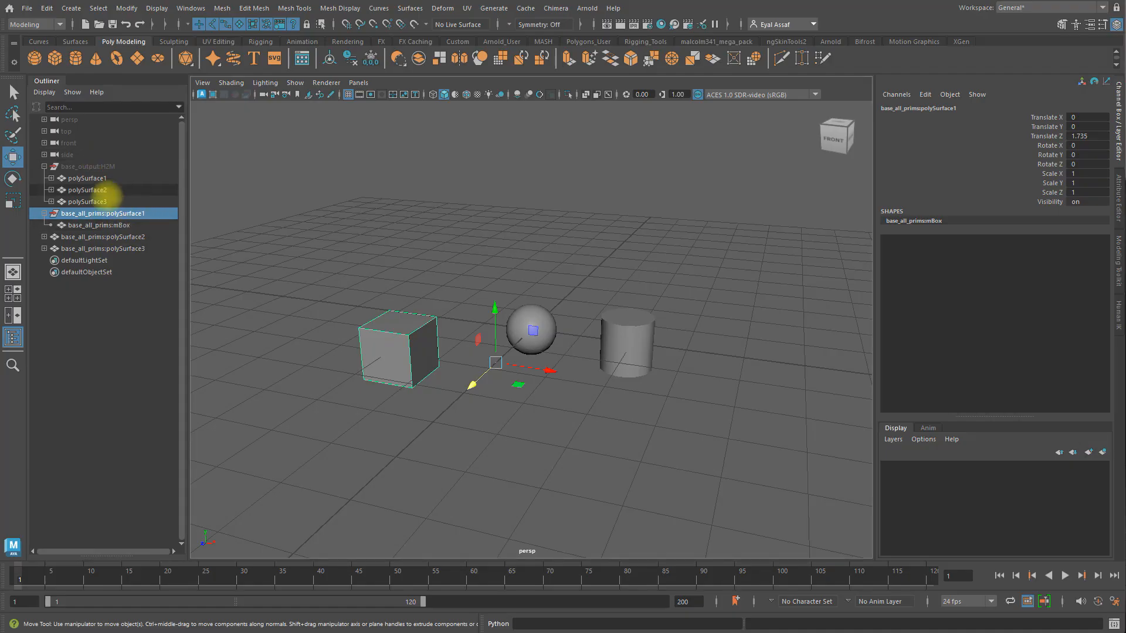
pyautogui.click(130, 237)
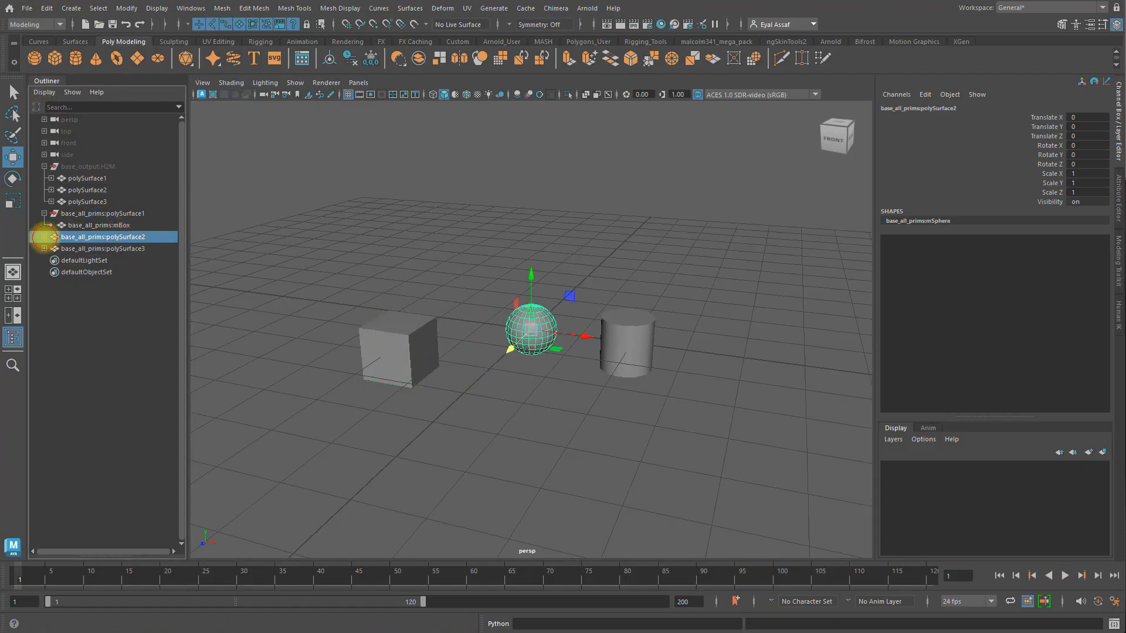
pyautogui.click(44, 237)
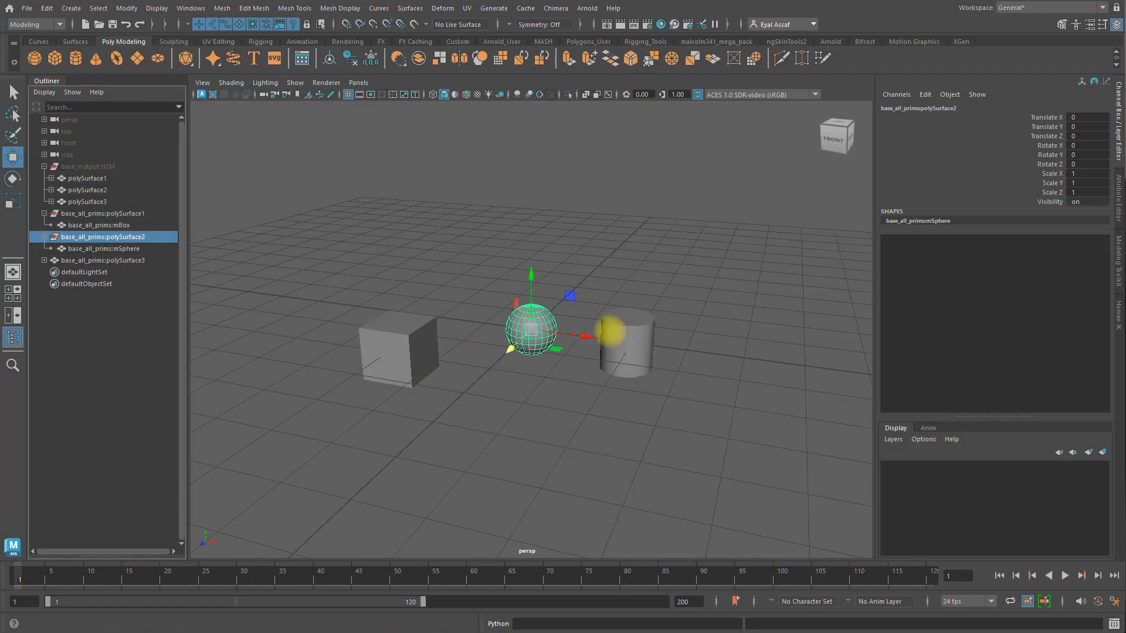
pyautogui.click(610, 332)
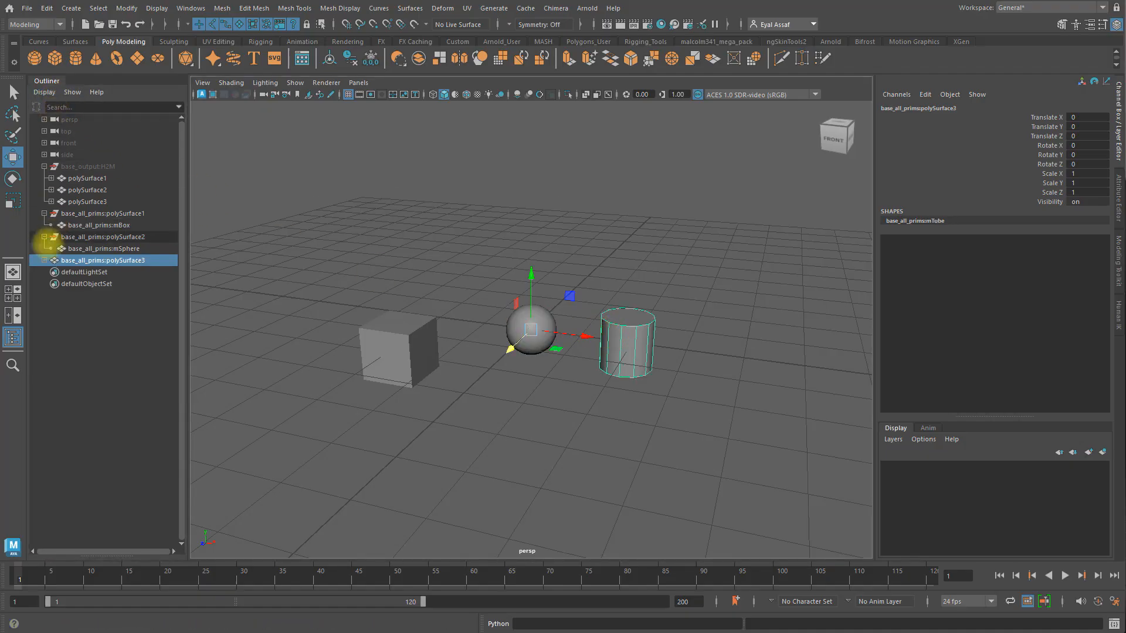
pyautogui.click(44, 261)
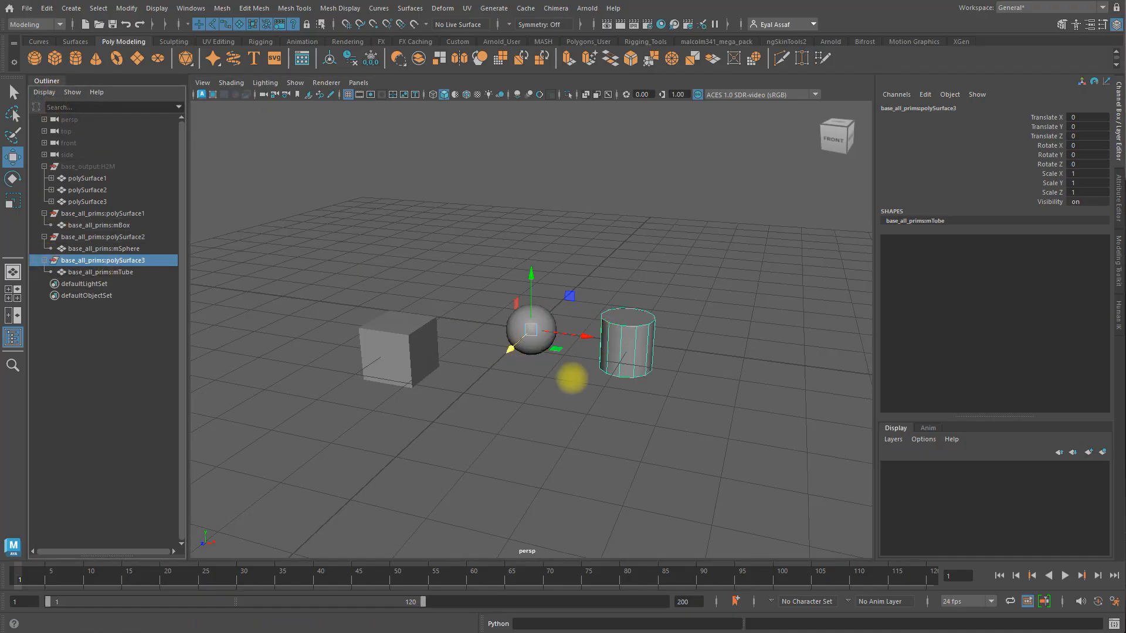
# Step: Center the pivots of the box, sphere and tube, and move the tube about 1.478 units along Z
pyautogui.click(386, 330)
pyautogui.moveTo(340, 227); pyautogui.dragTo(660, 421)
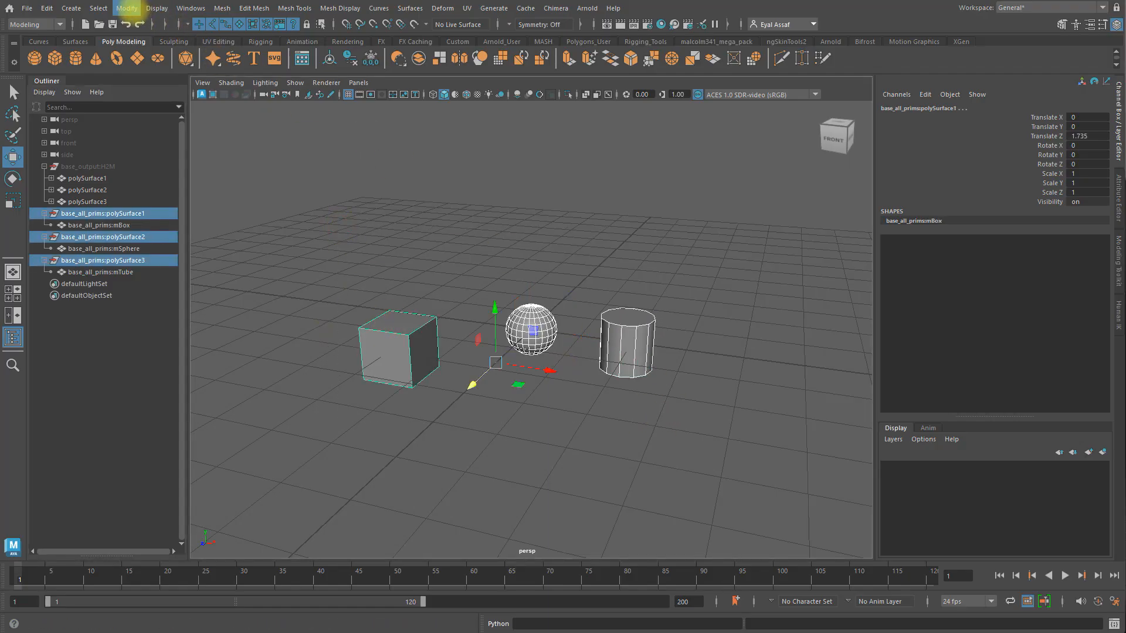
pyautogui.click(127, 8)
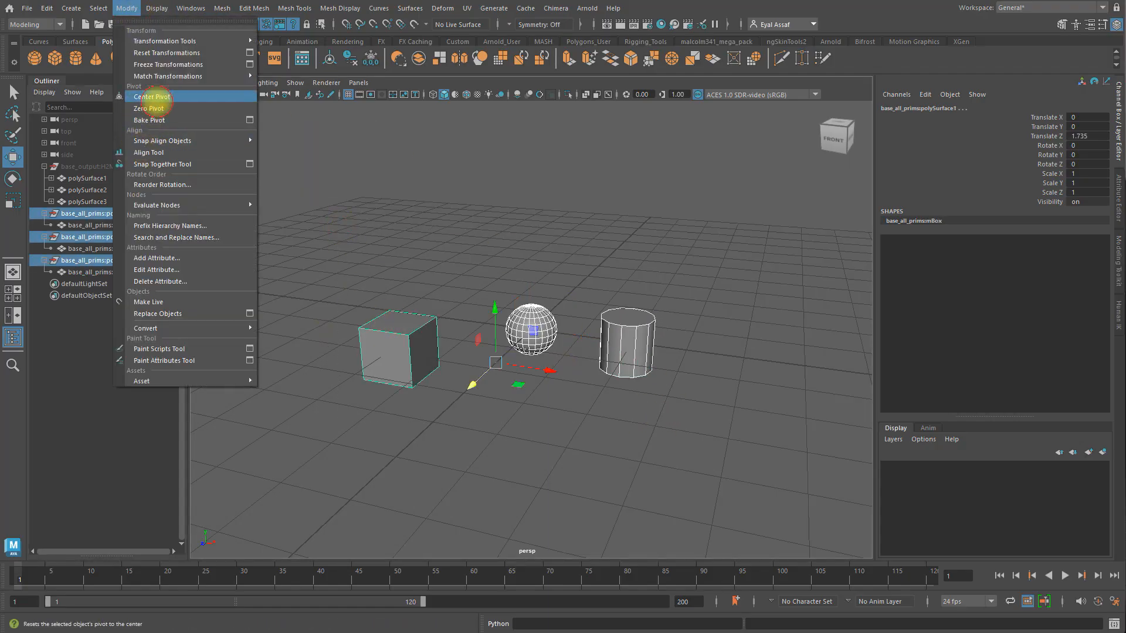
pyautogui.click(152, 98)
pyautogui.click(505, 229)
pyautogui.click(535, 326)
pyautogui.click(618, 341)
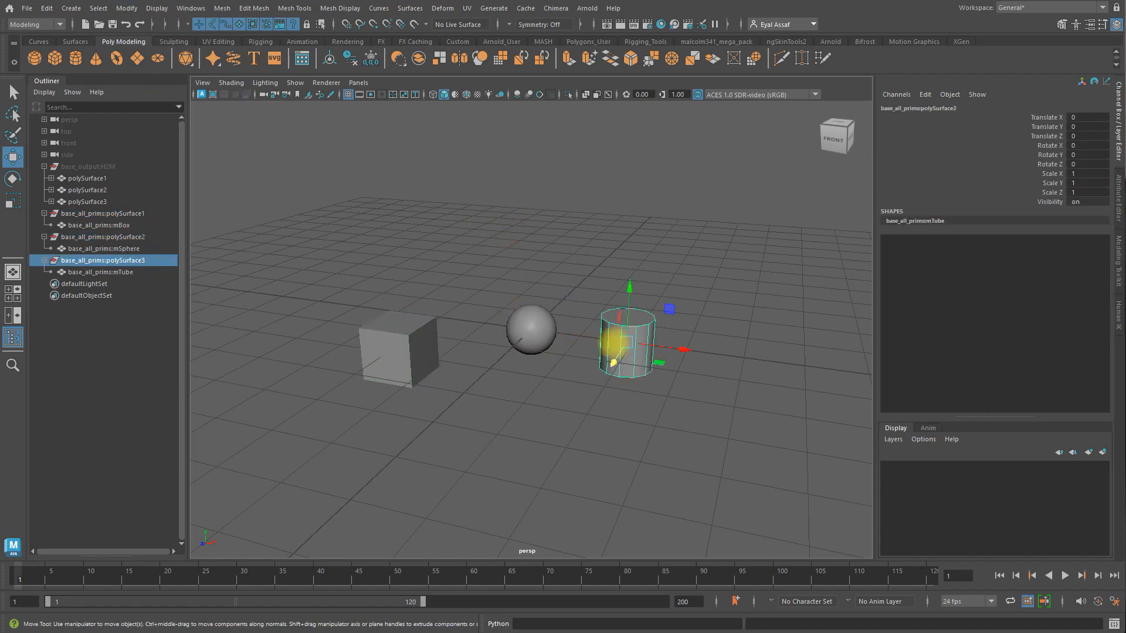
pyautogui.moveTo(611, 361); pyautogui.dragTo(591, 396)
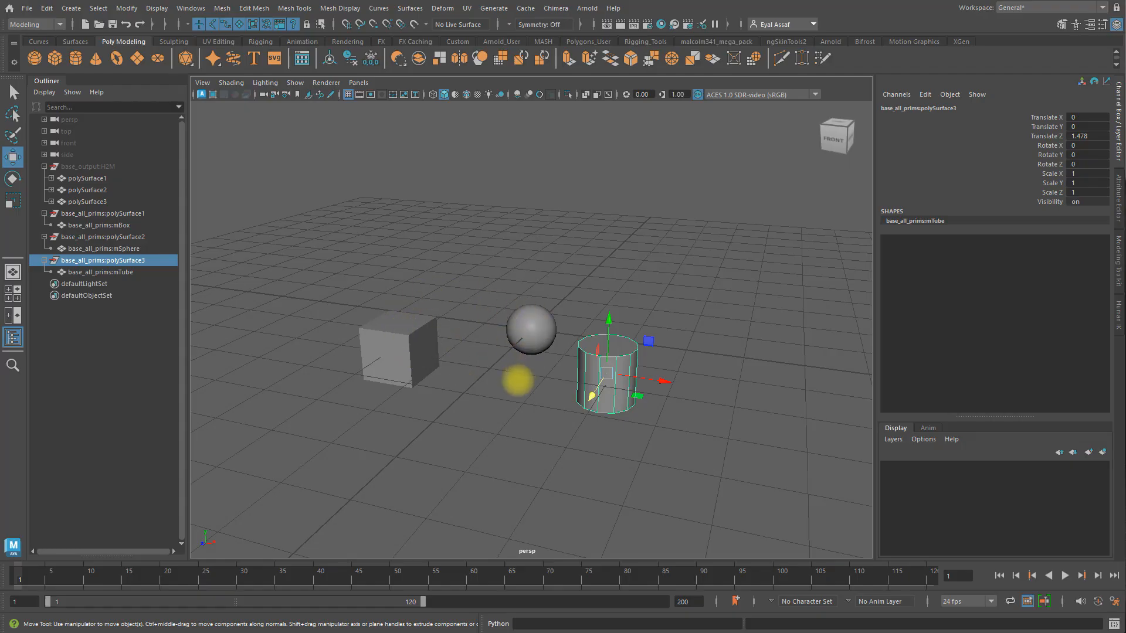
# Step: Delete the three imported objects and the hidden base_output:H2M group, and turn off shape display in the Outliner
pyautogui.moveTo(309, 253); pyautogui.dragTo(639, 422)
pyautogui.press('Delete')
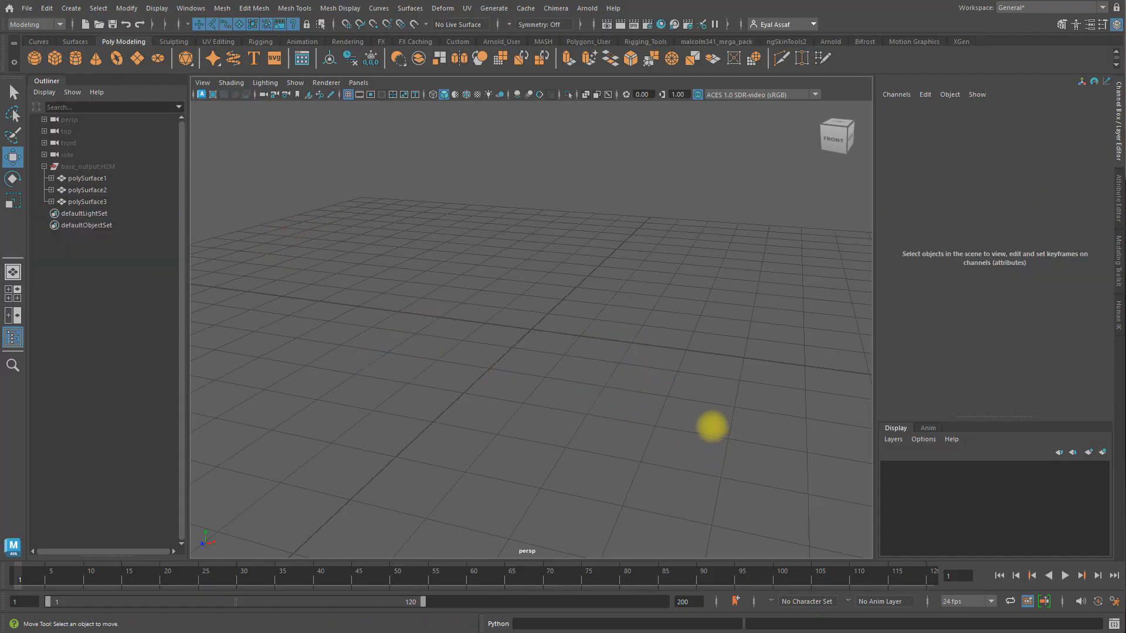
pyautogui.click(87, 166)
pyautogui.press('Delete')
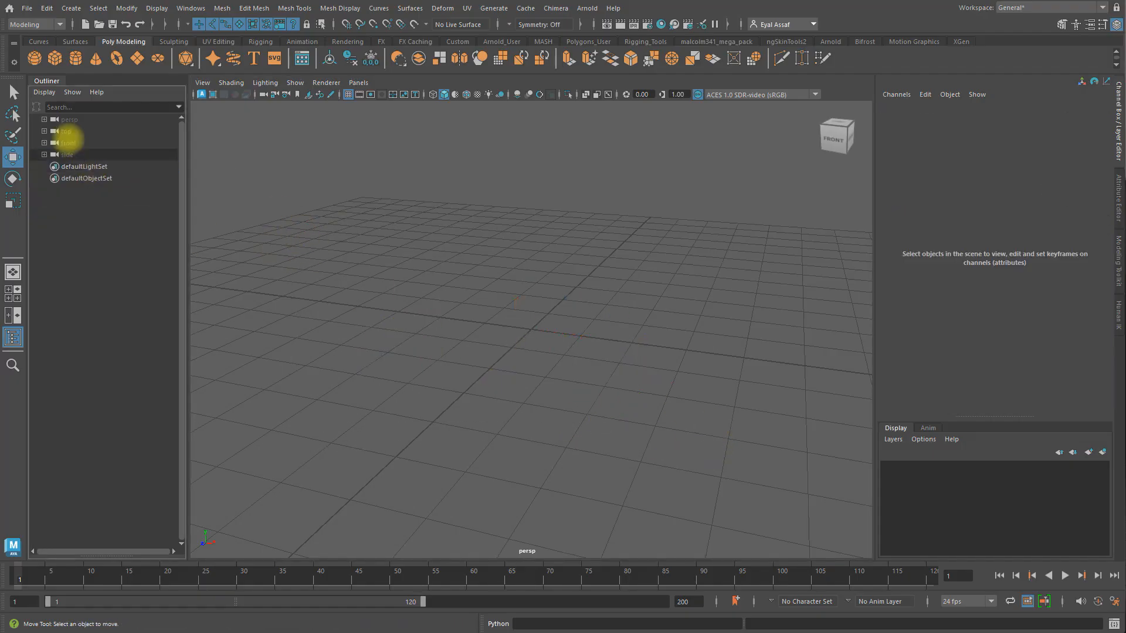
pyautogui.click(42, 93)
pyautogui.click(33, 125)
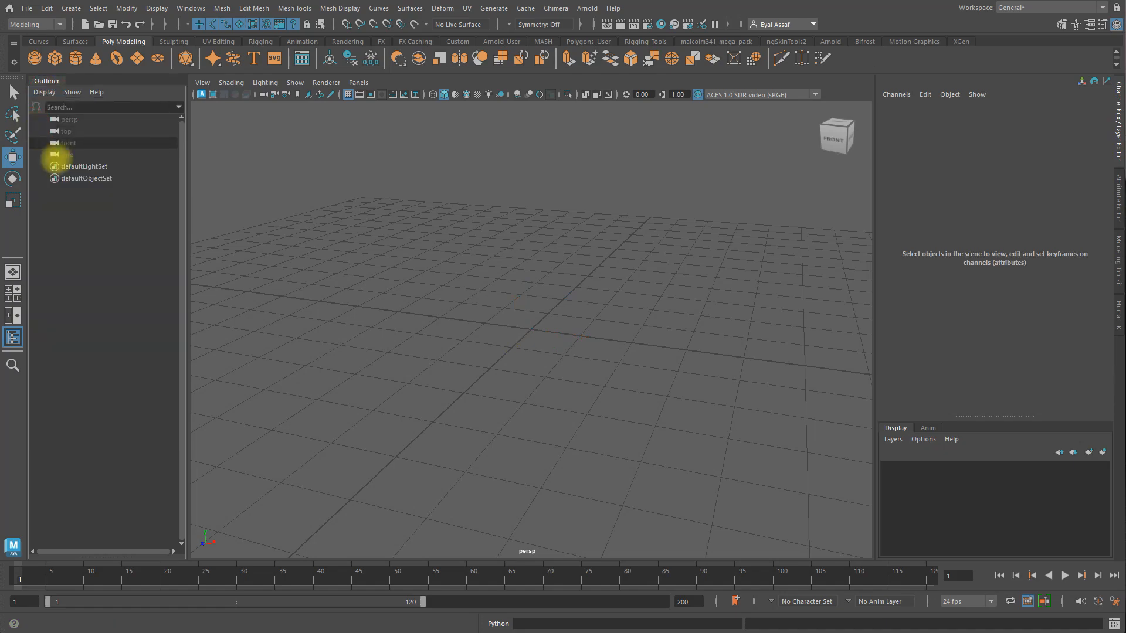
pyautogui.hotkey('alt', 'Tab')
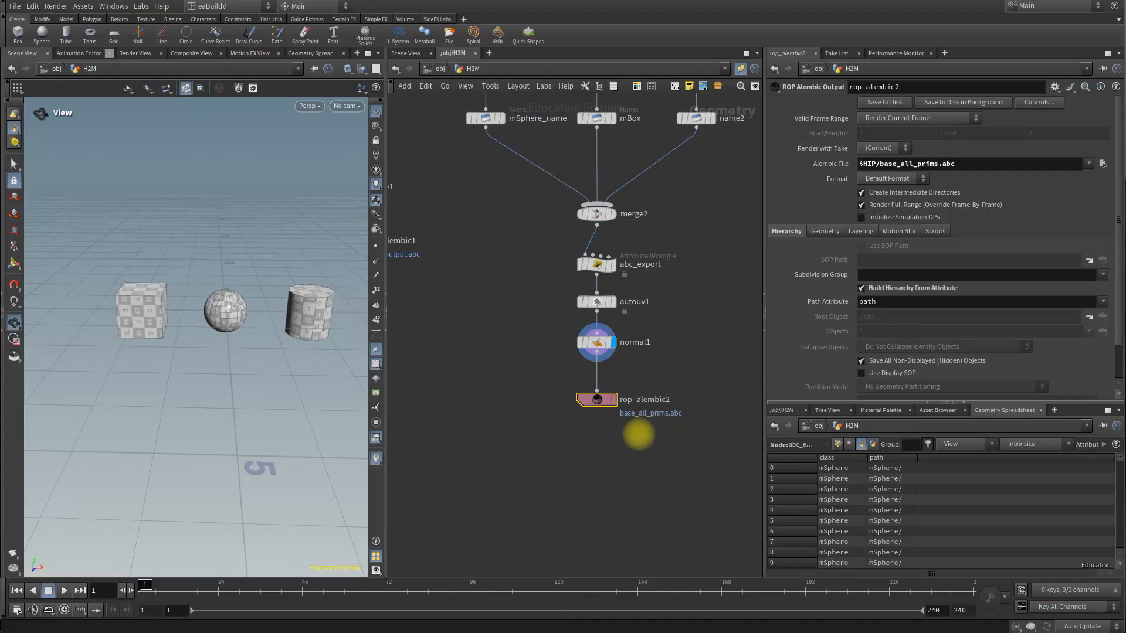
pyautogui.moveTo(596, 267)
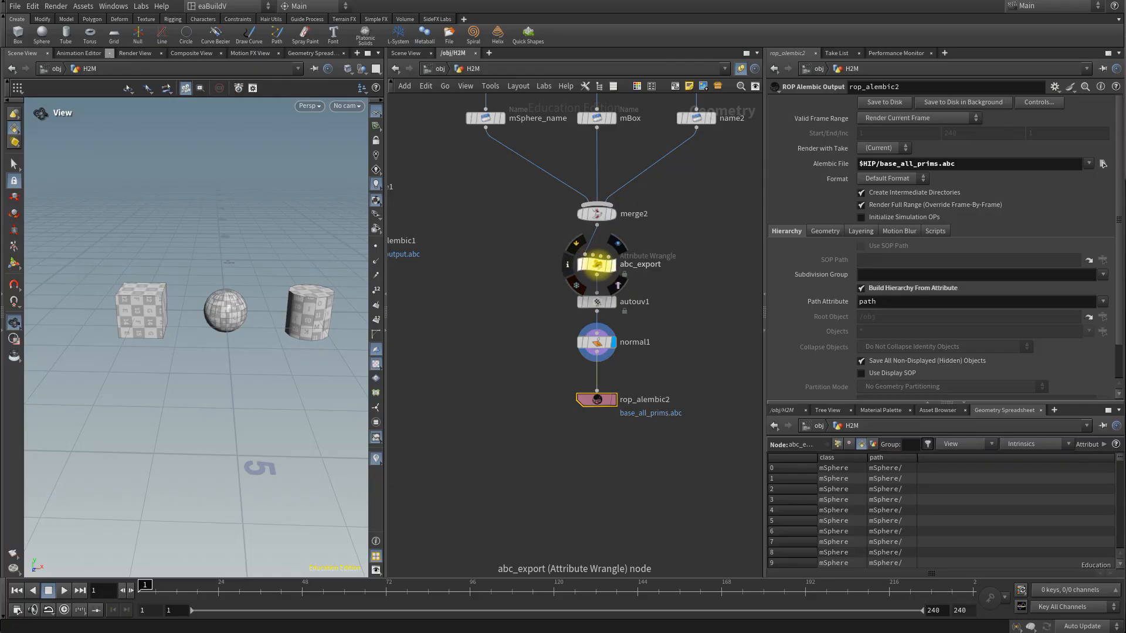
pyautogui.click(596, 264)
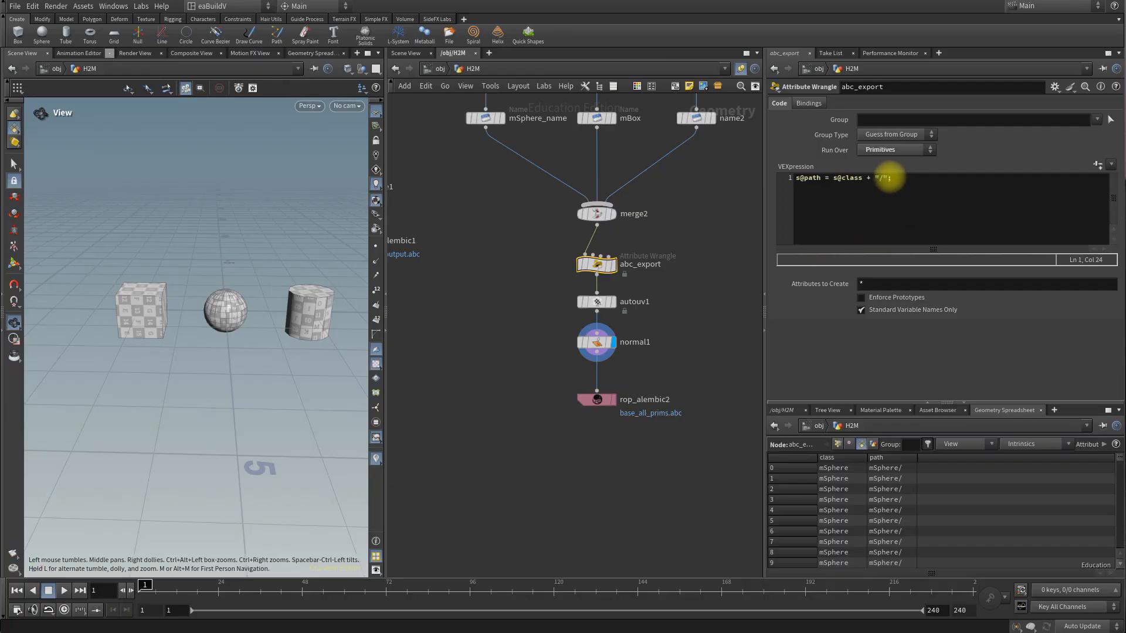
pyautogui.click(889, 177)
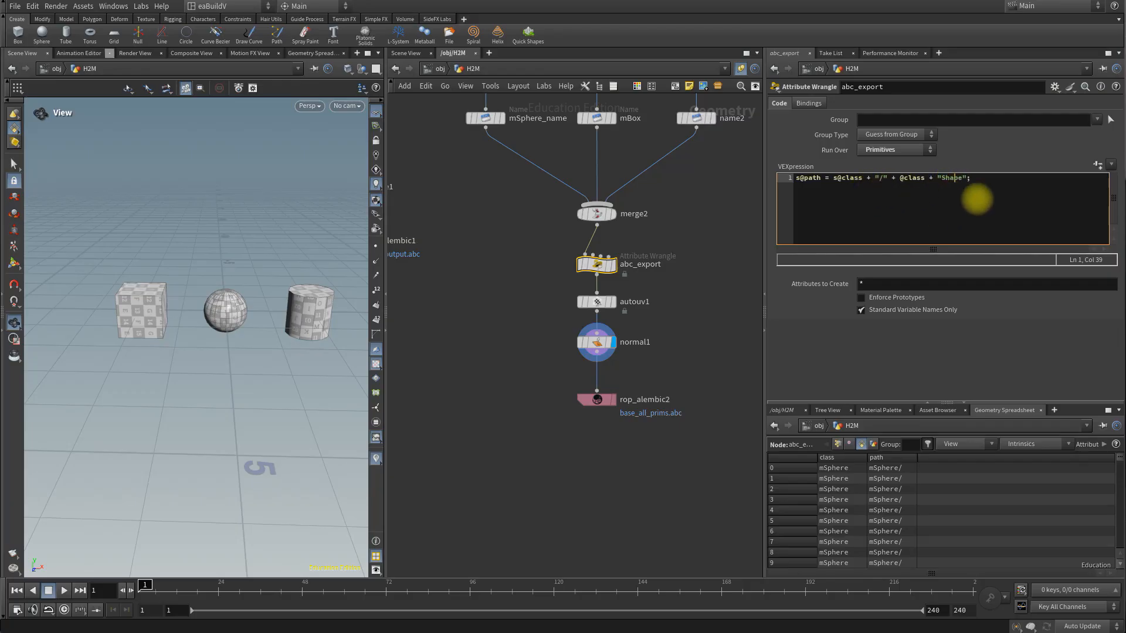
pyautogui.moveTo(1001, 176); pyautogui.dragTo(894, 180)
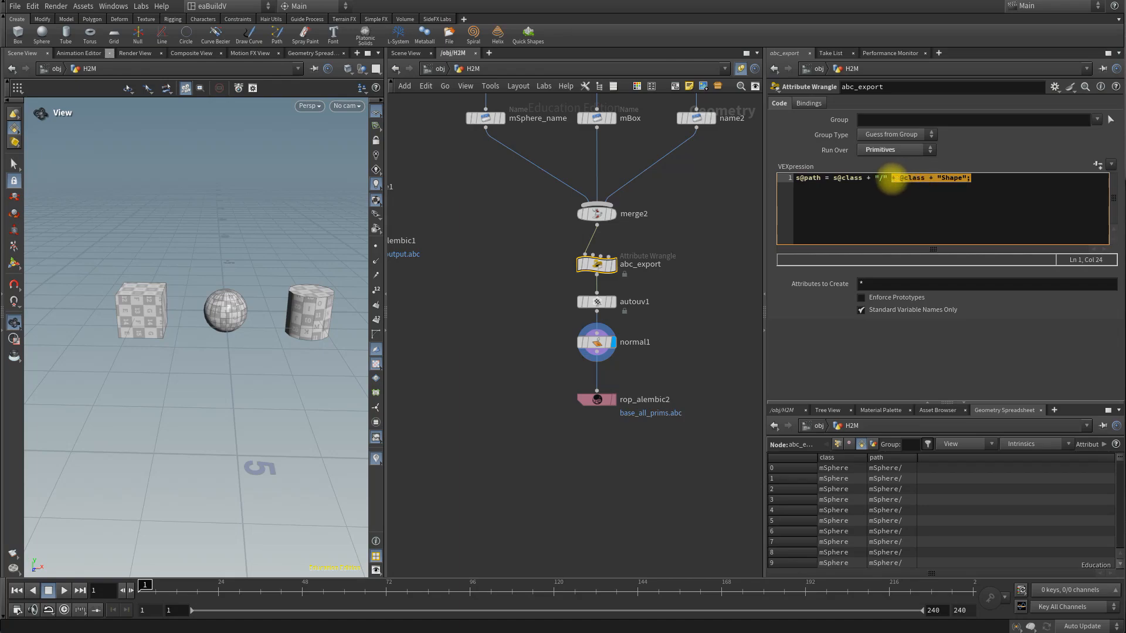
pyautogui.click(968, 205)
# Step: Set the rop_alembic2 output file to $HIP/base_all_prims_shapes.abc and save it to disk
pyautogui.click(597, 399)
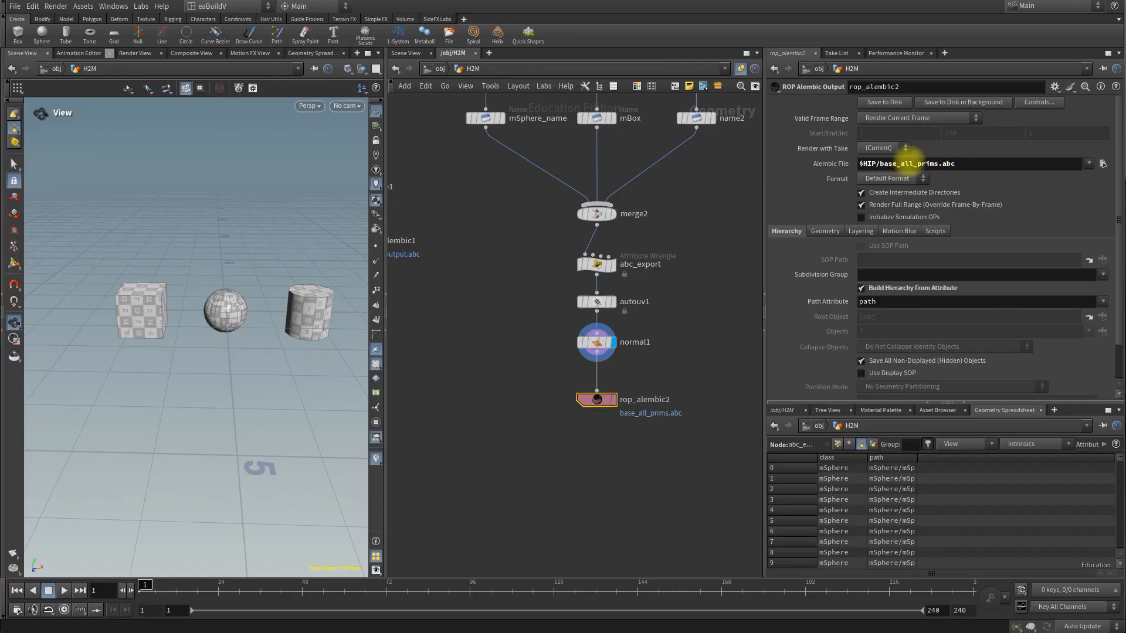
pyautogui.click(919, 164)
pyautogui.moveTo(919, 163); pyautogui.dragTo(937, 164)
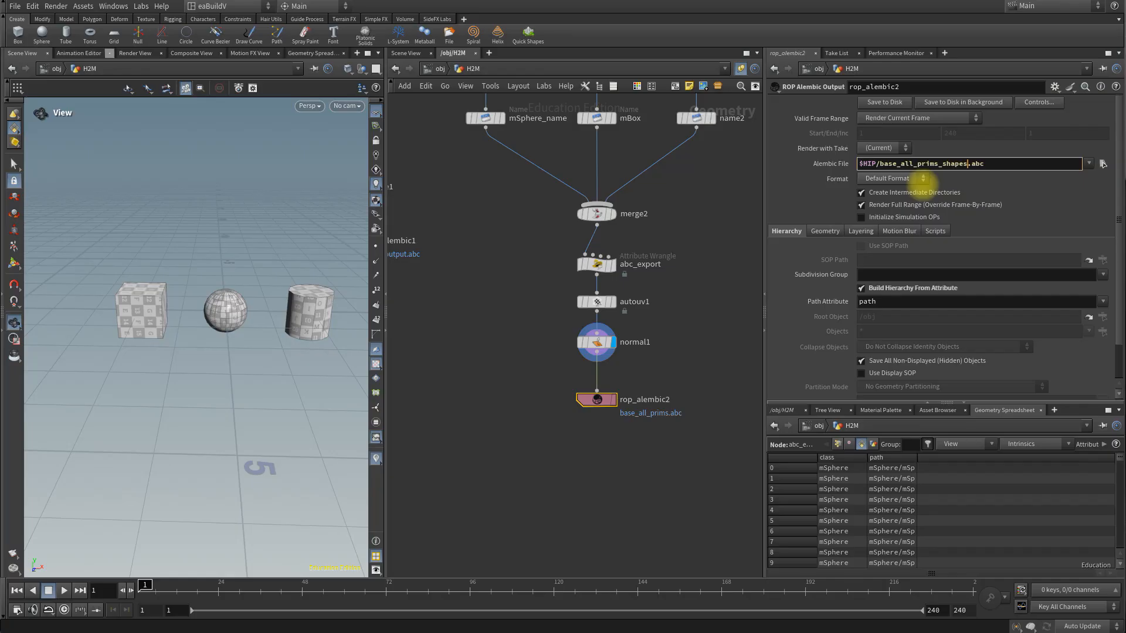
pyautogui.press('Return')
pyautogui.click(896, 102)
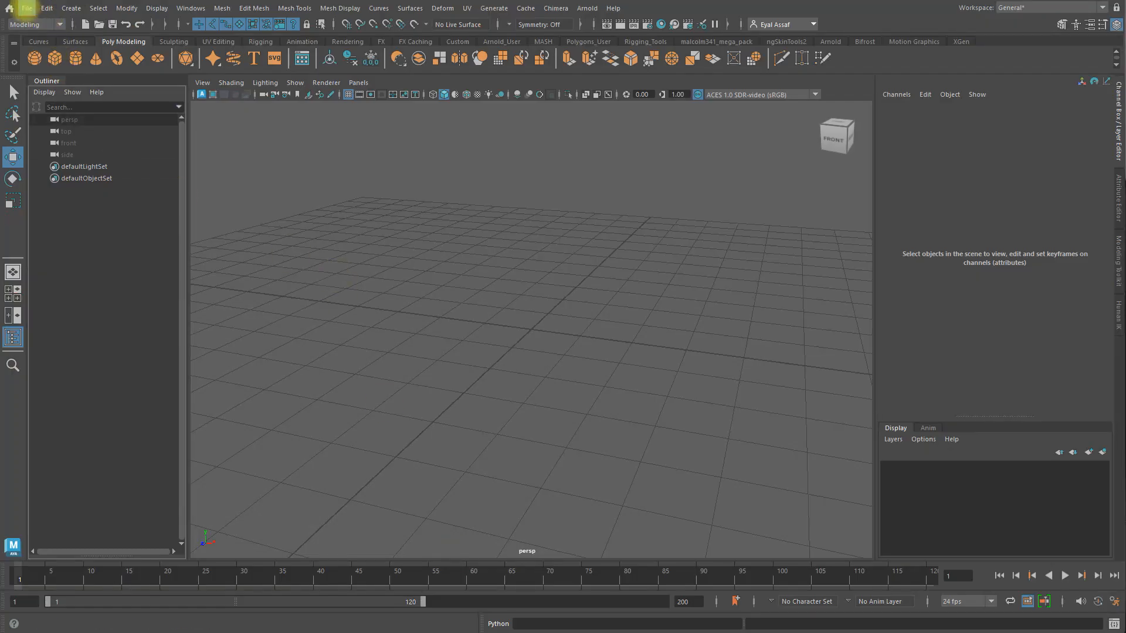
# Step: Switch to Maya, import base_all_prims_shapes.abc, and center the pivots of the box, sphere and tube
pyautogui.click(27, 9)
pyautogui.click(53, 134)
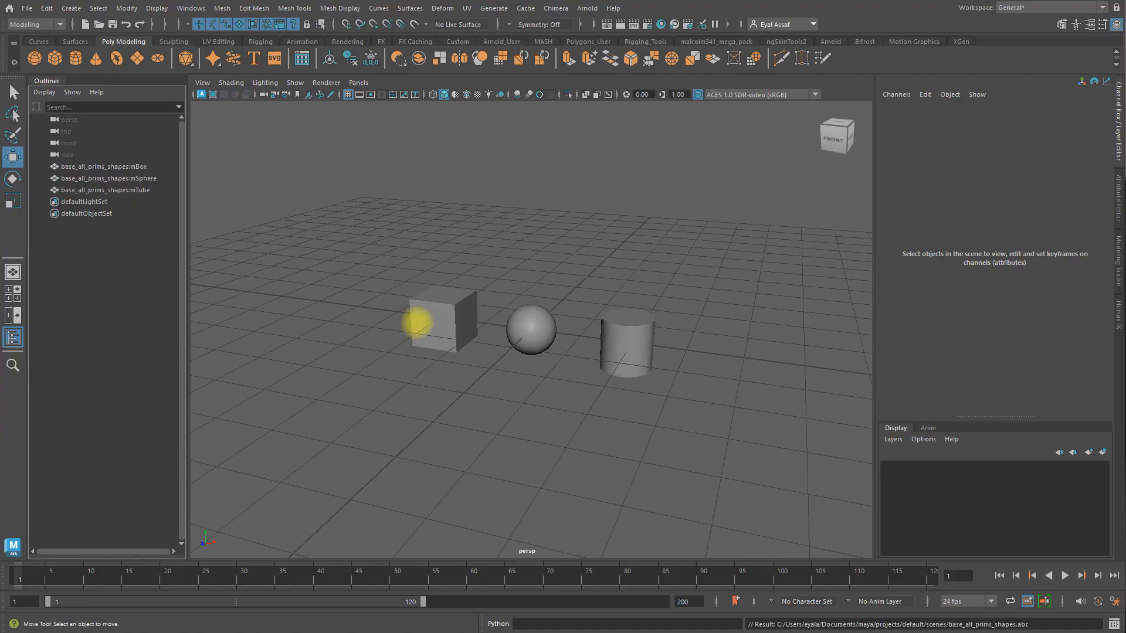
pyautogui.click(437, 308)
pyautogui.moveTo(364, 227); pyautogui.dragTo(698, 415)
pyautogui.click(127, 8)
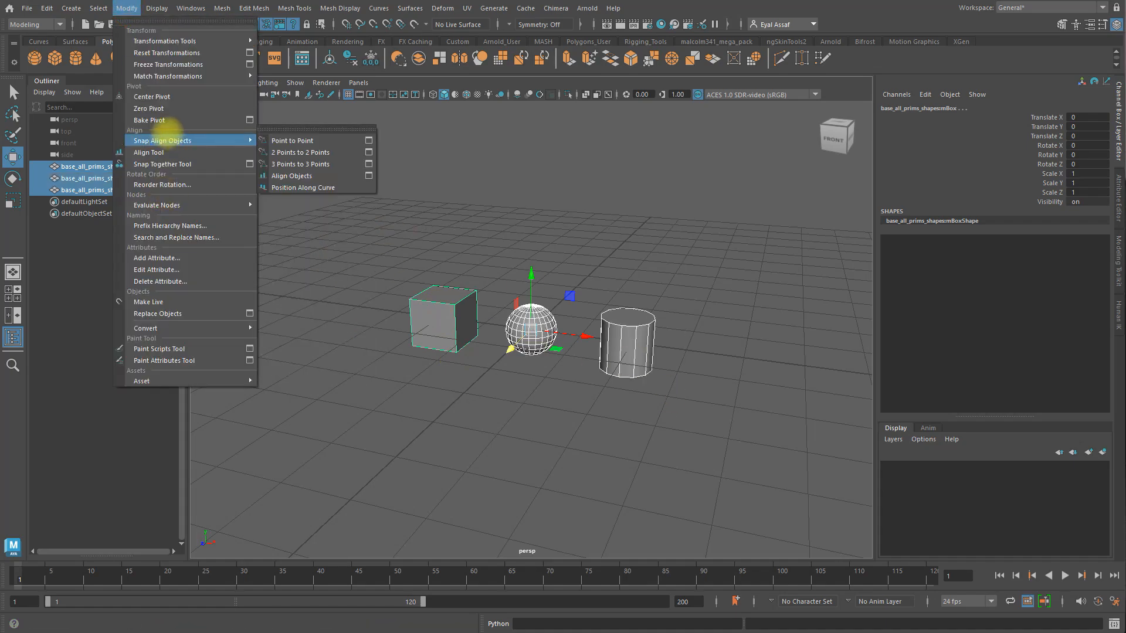
pyautogui.click(162, 97)
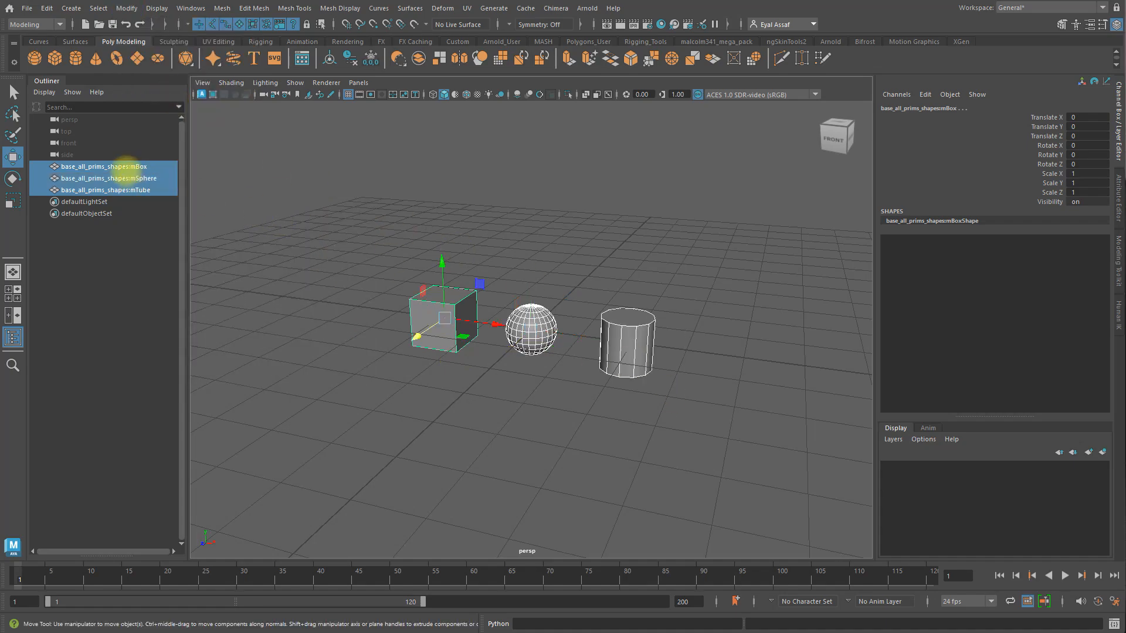
# Step: Check the transform and shape names of the imported box, sphere and tube one at a time
pyautogui.click(108, 250)
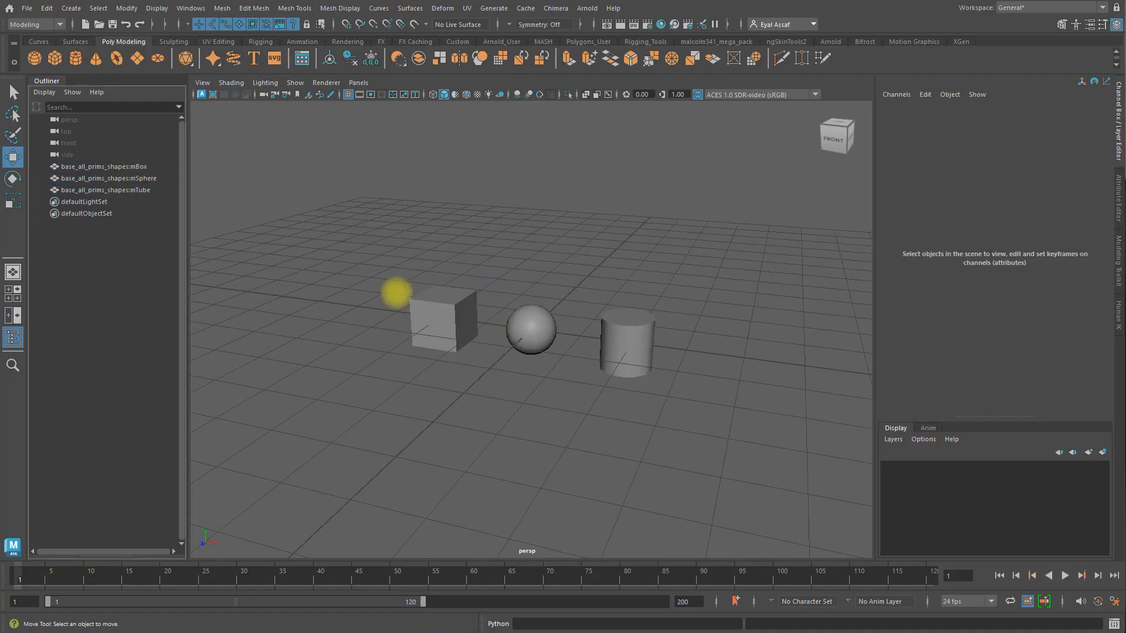
pyautogui.click(150, 168)
pyautogui.click(153, 179)
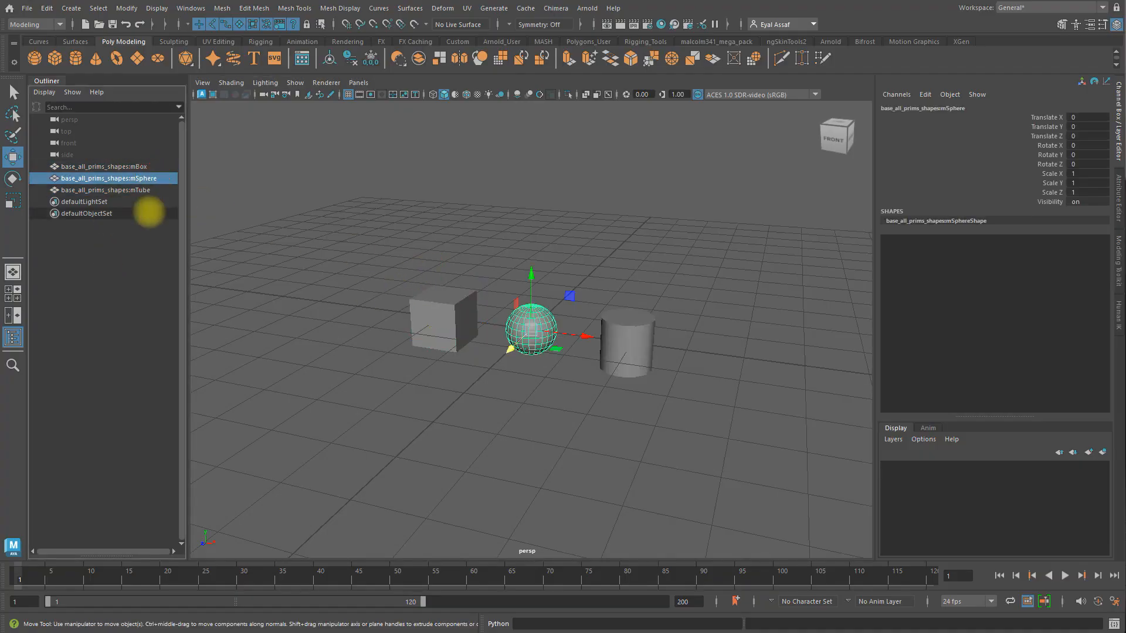
pyautogui.click(147, 190)
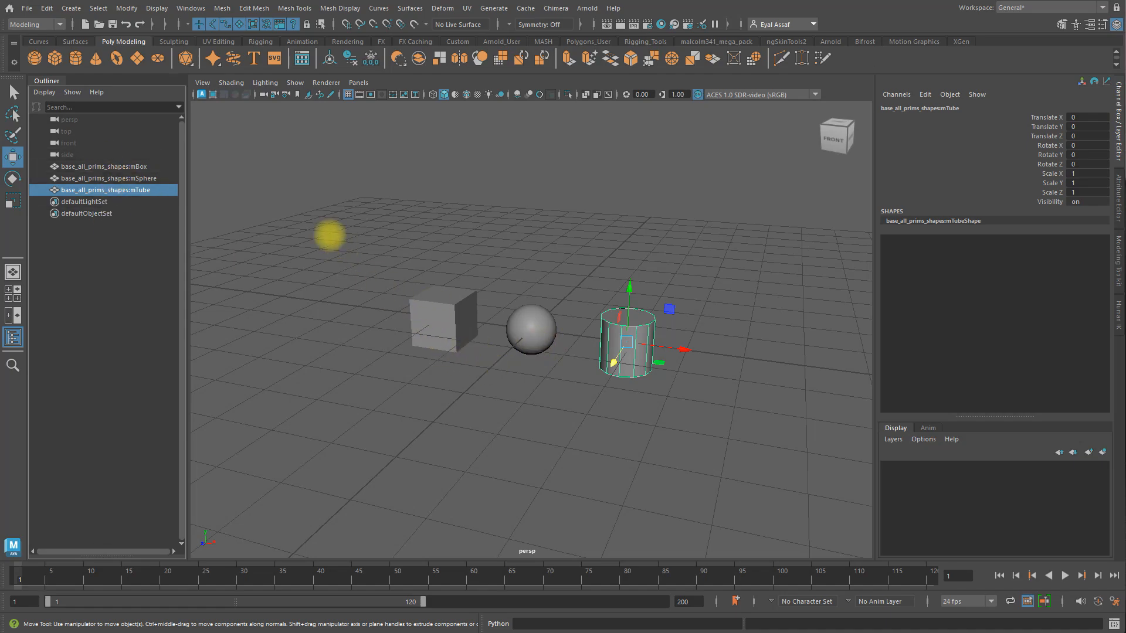
pyautogui.click(329, 235)
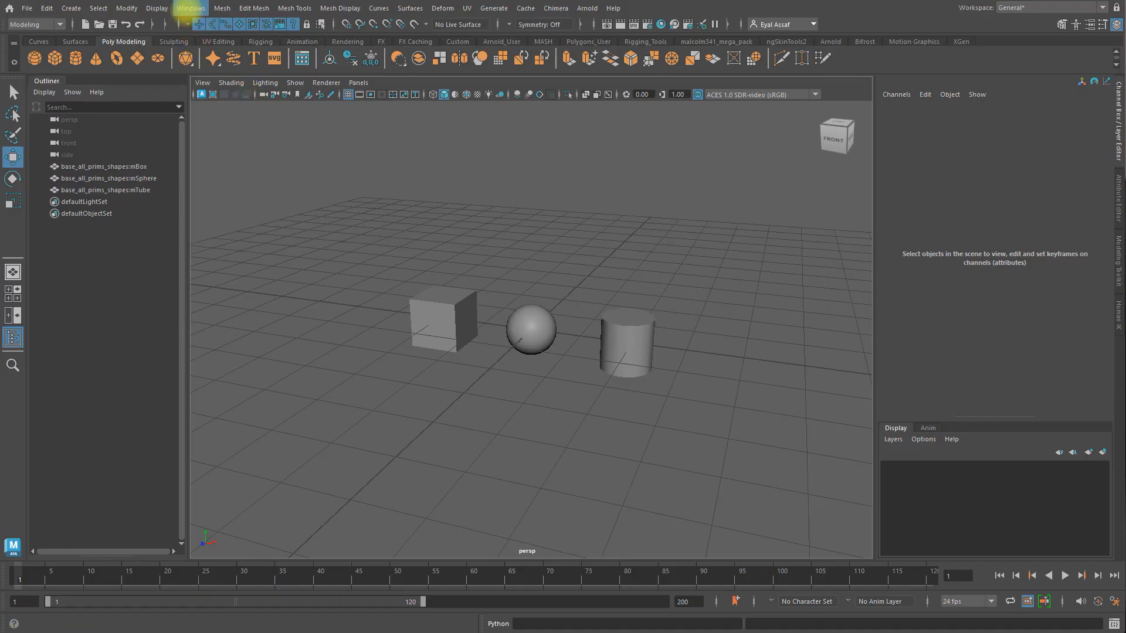
# Step: Delete the base_all_prims_shapes namespace in the Namespace Editor, merging its contents with the root
pyautogui.click(190, 8)
pyautogui.moveTo(221, 68)
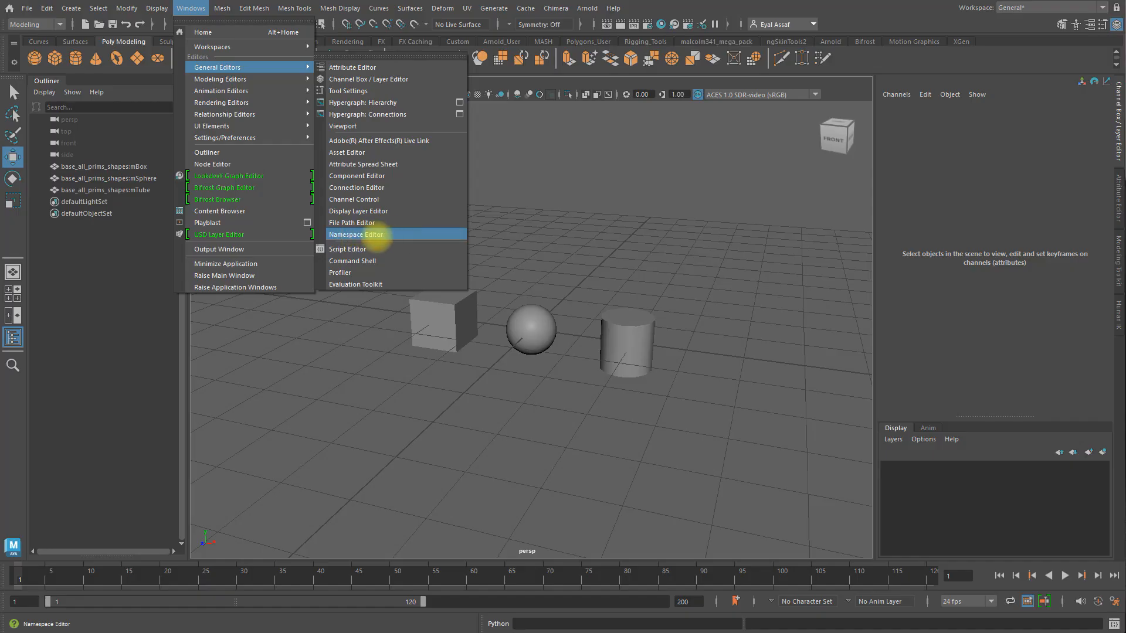
pyautogui.click(380, 235)
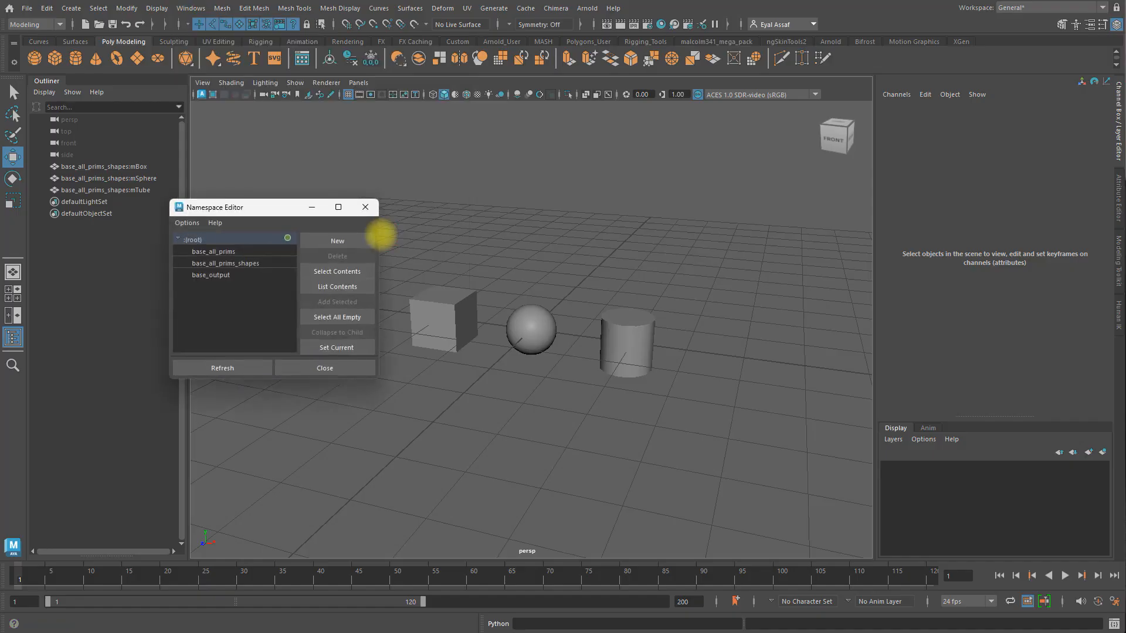
pyautogui.moveTo(264, 201); pyautogui.dragTo(314, 170)
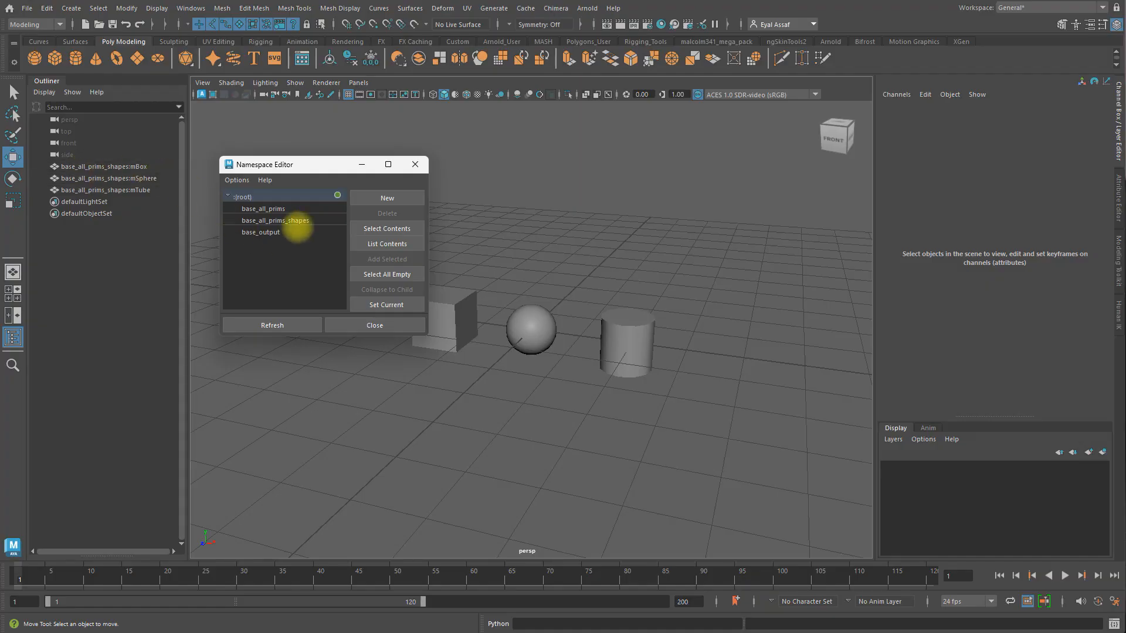
pyautogui.click(296, 221)
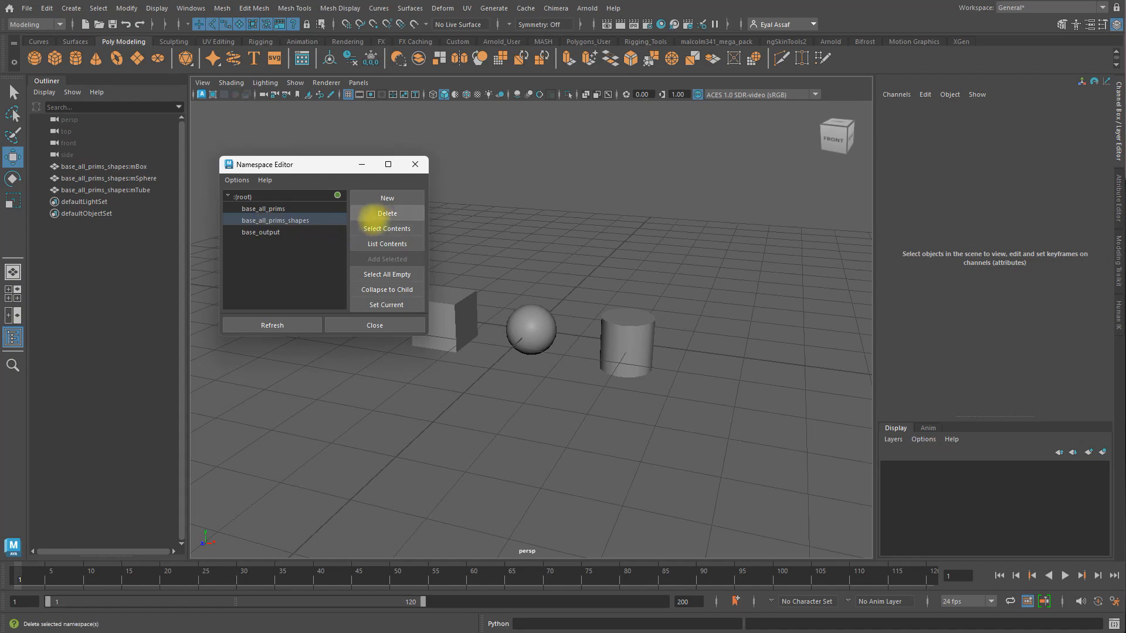
pyautogui.click(387, 213)
pyautogui.moveTo(560, 281); pyautogui.dragTo(599, 206)
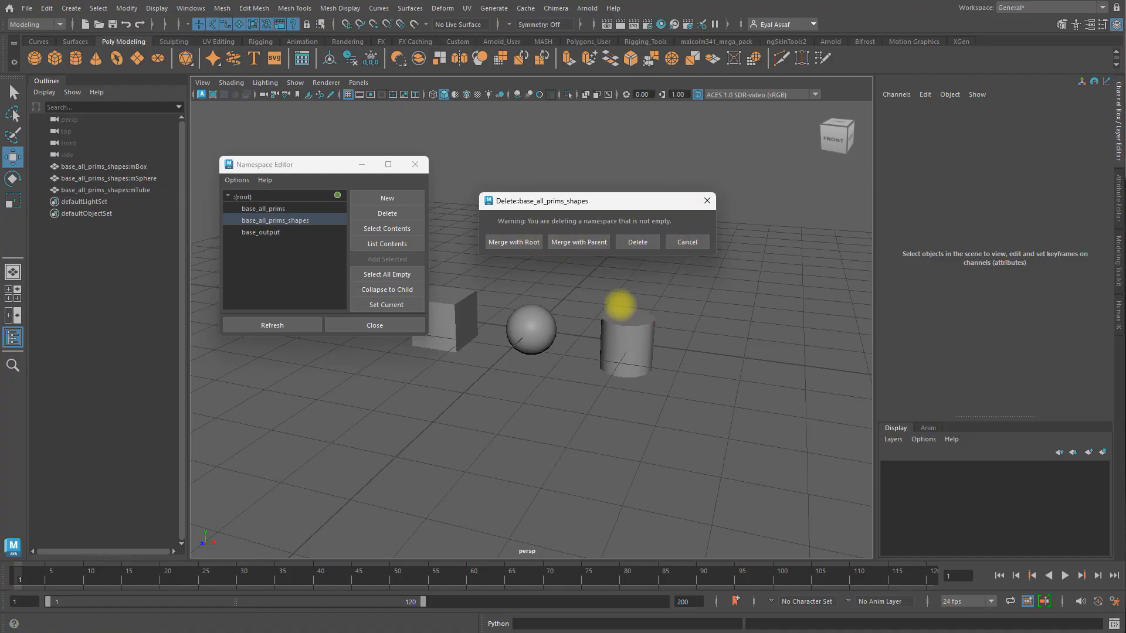
pyautogui.click(506, 242)
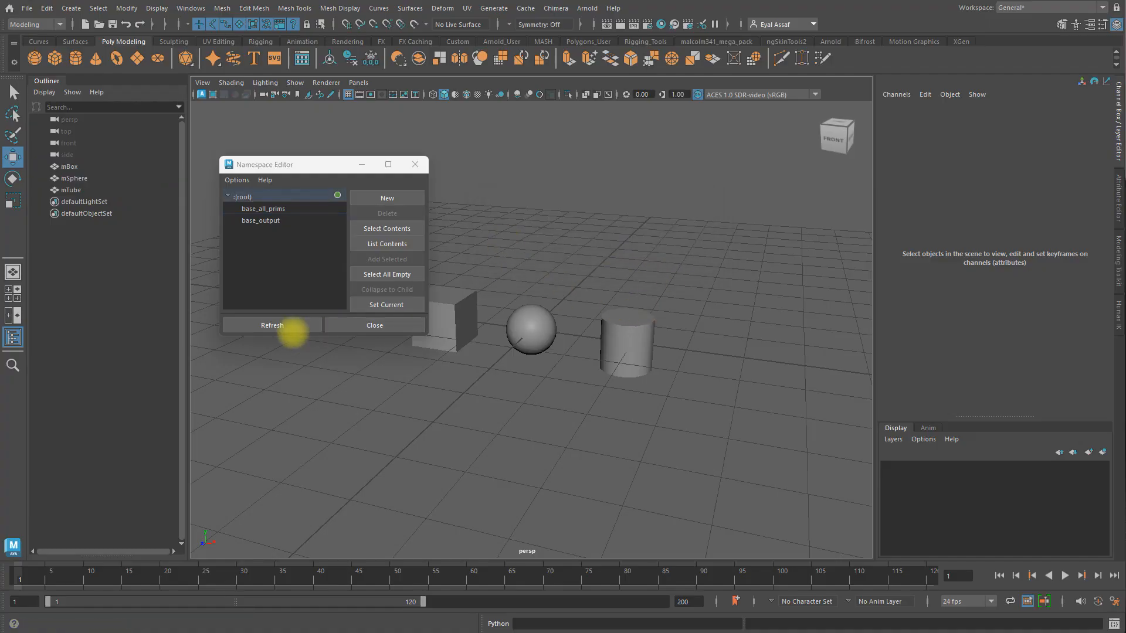
pyautogui.click(365, 325)
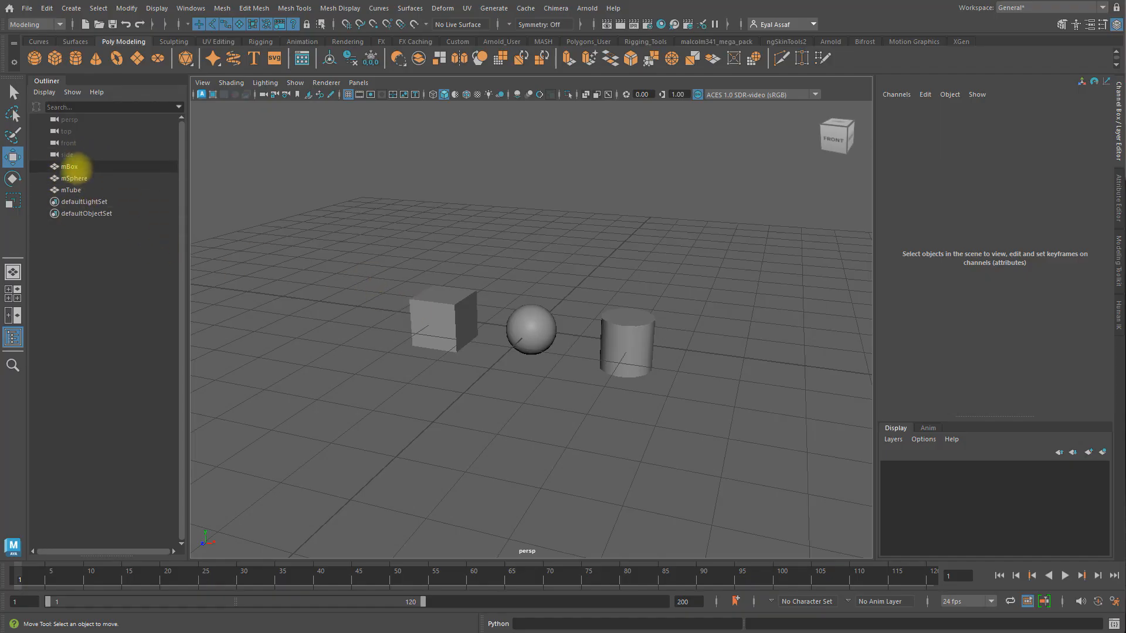
# Step: Move mTube about -4.096, mSphere about -0.765 and mBox about 1.567 units along Z
pyautogui.click(75, 167)
pyautogui.click(76, 179)
pyautogui.click(73, 190)
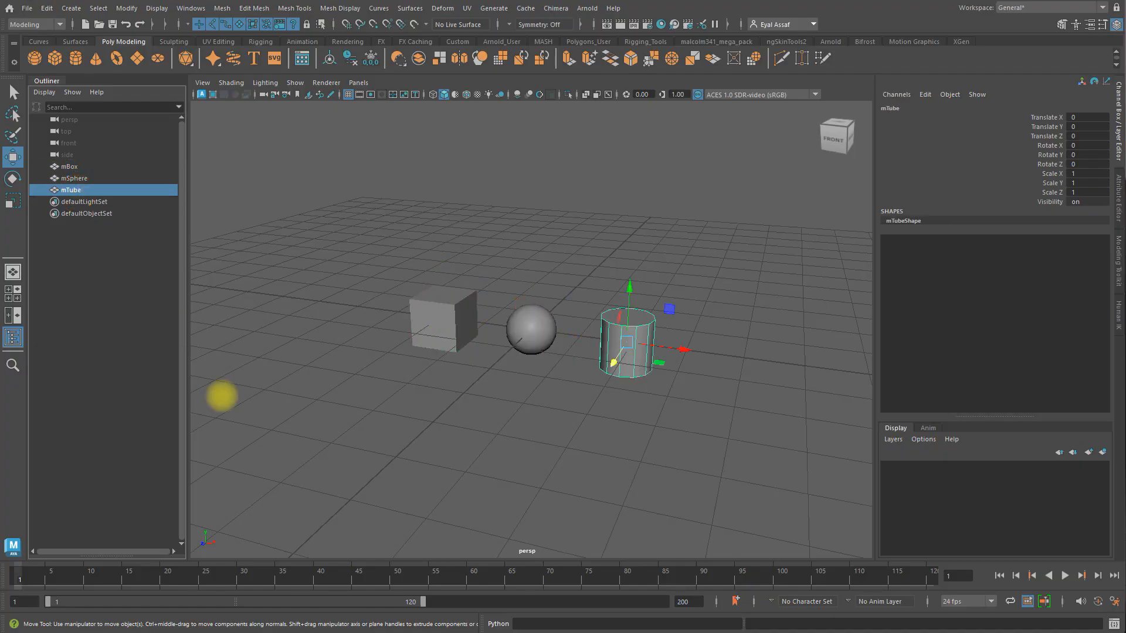
pyautogui.moveTo(614, 362); pyautogui.dragTo(649, 289)
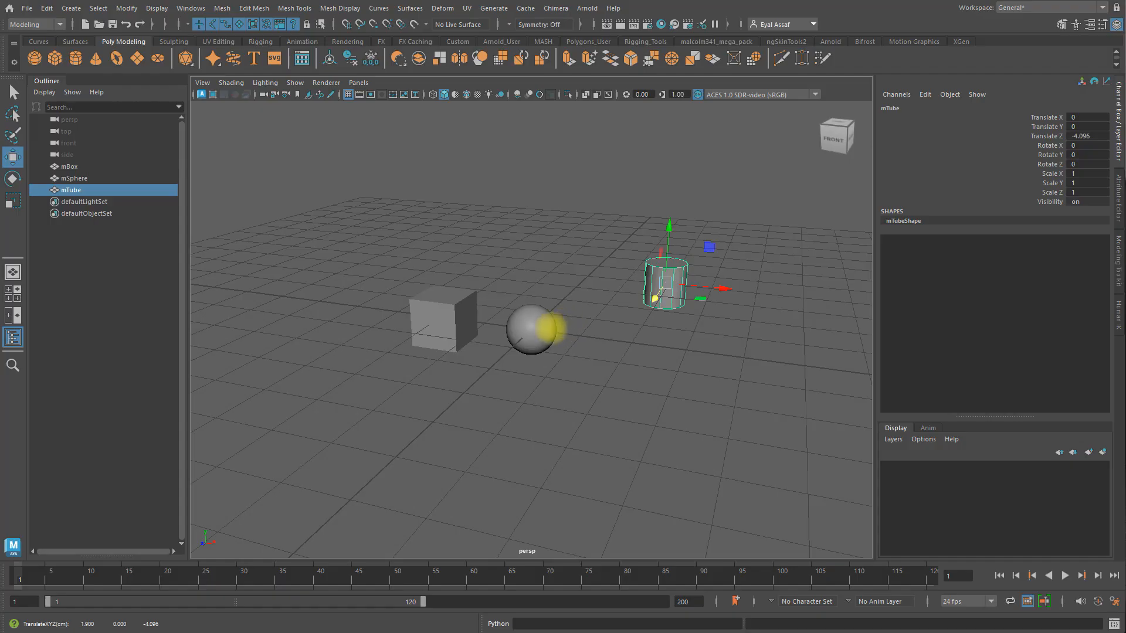
pyautogui.click(540, 331)
pyautogui.moveTo(506, 364); pyautogui.dragTo(516, 327)
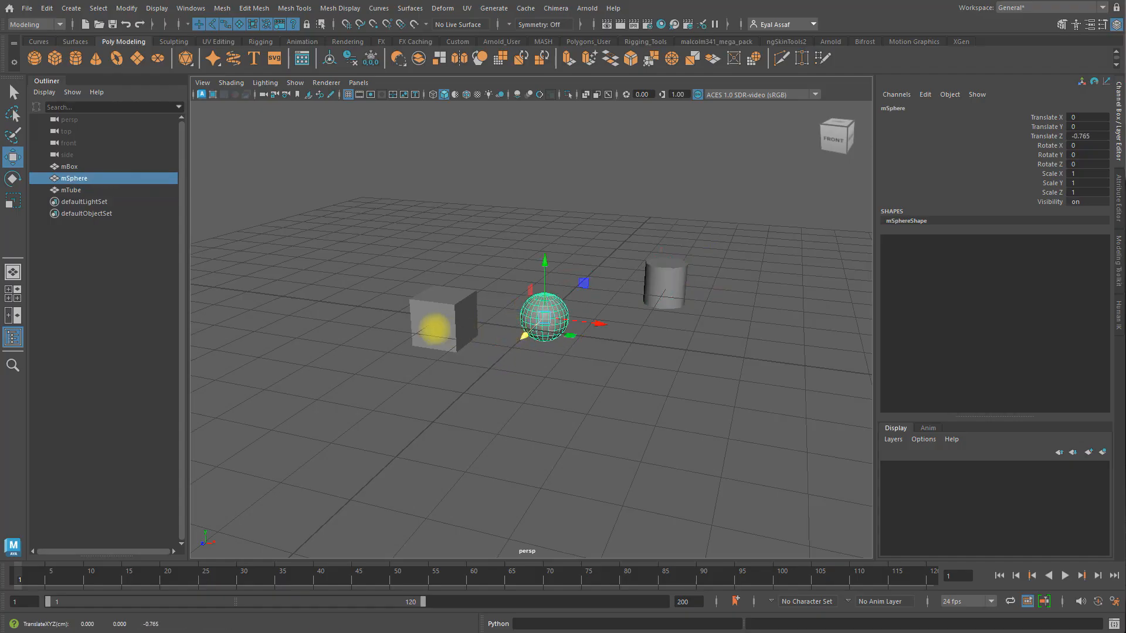
pyautogui.click(440, 331)
pyautogui.moveTo(421, 359); pyautogui.dragTo(359, 350)
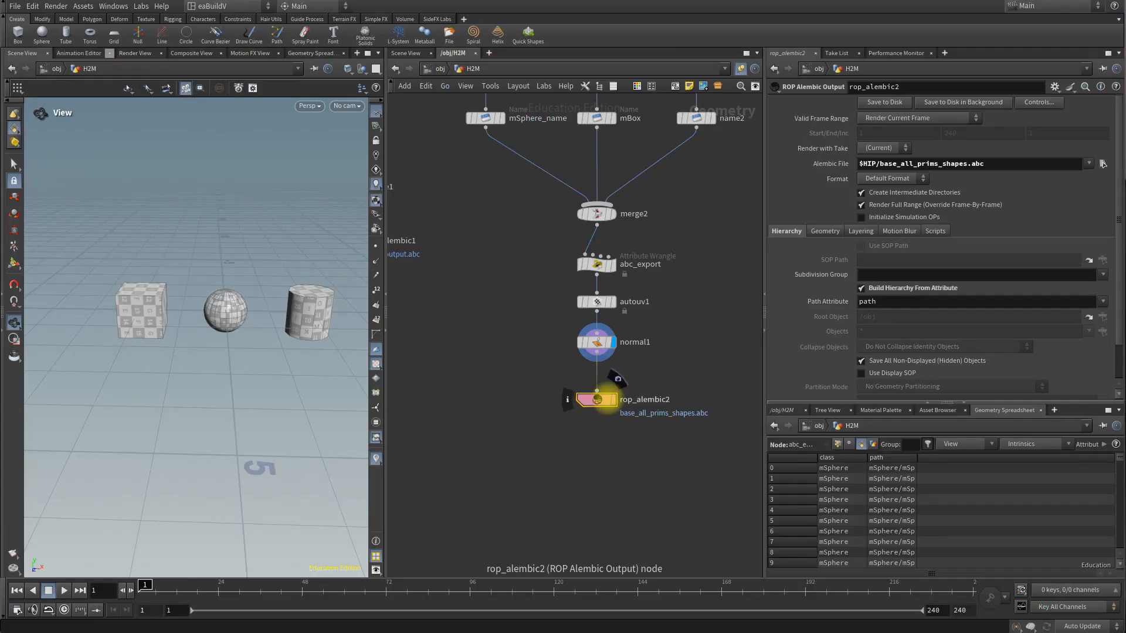
pyautogui.moveTo(598, 264)
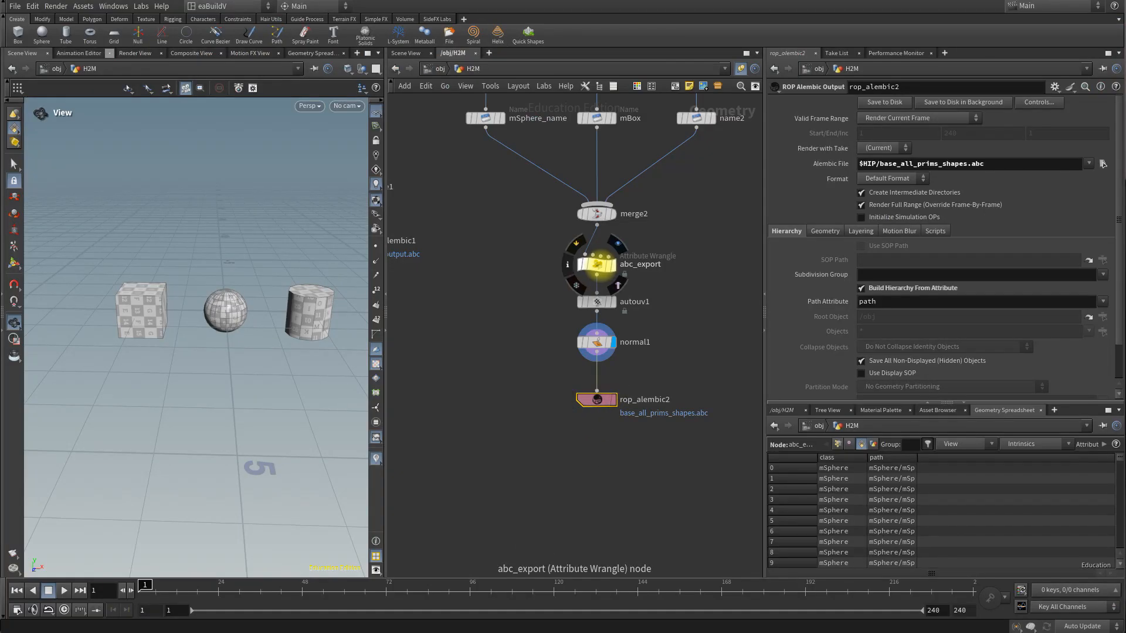
pyautogui.click(597, 264)
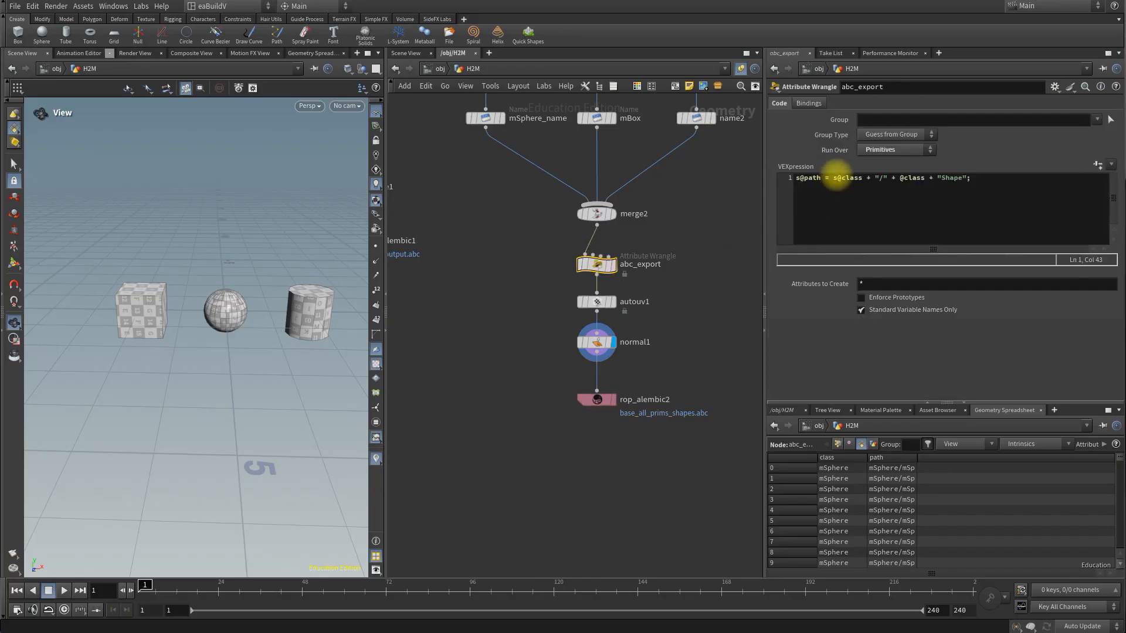
pyautogui.click(833, 178)
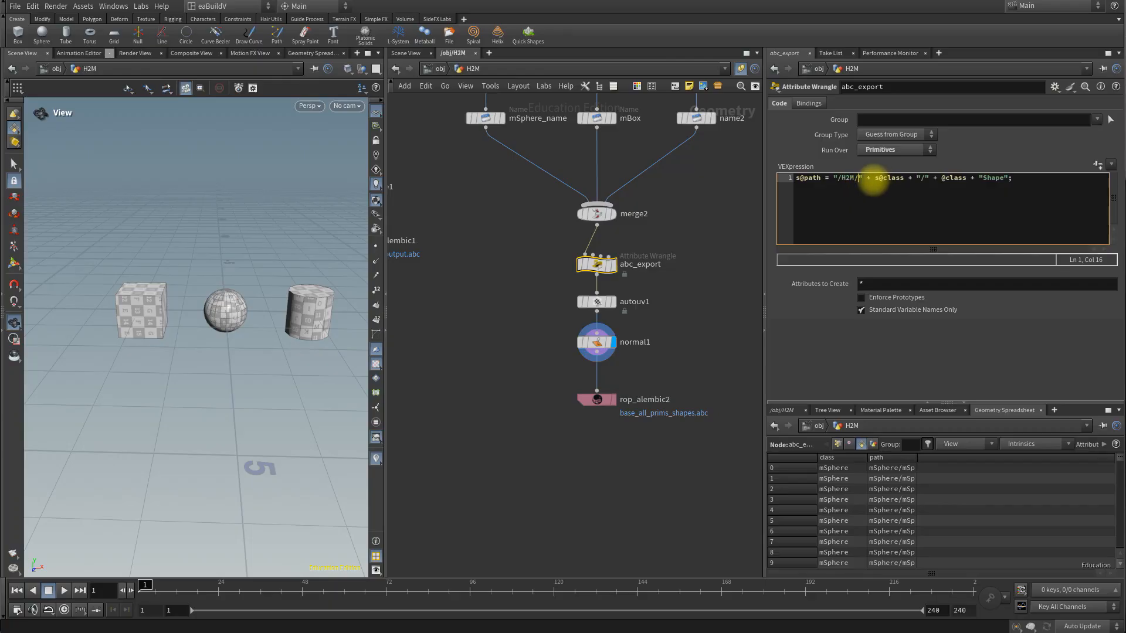
pyautogui.click(1030, 152)
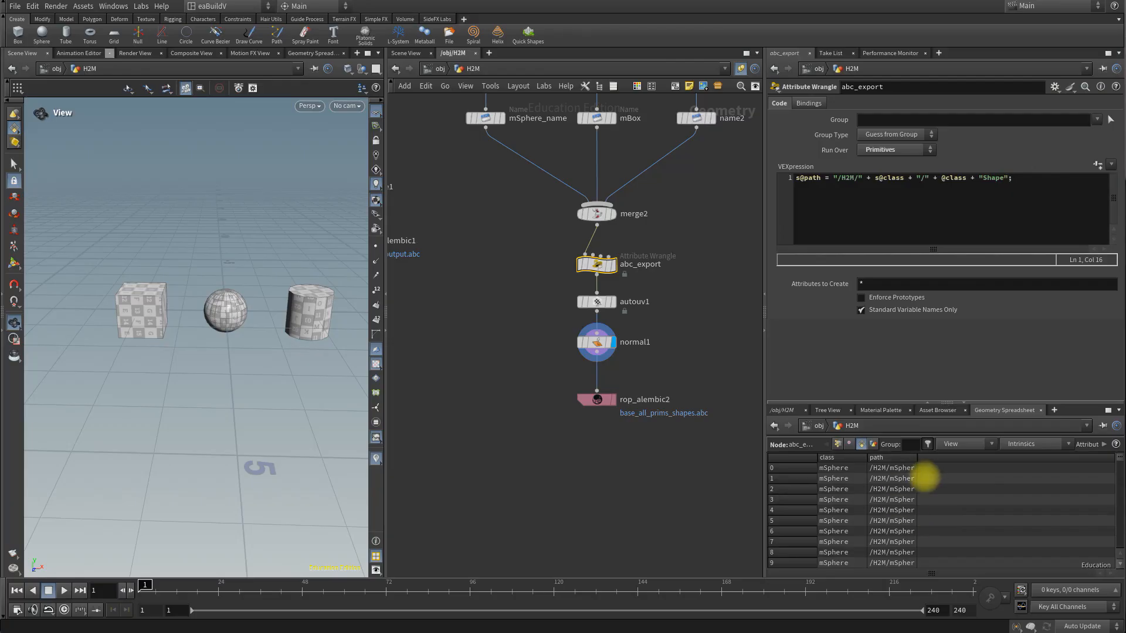
# Step: Widen the path column in the Geometry Spreadsheet and examine the path values from the sphere to the box primitives
pyautogui.moveTo(915, 468); pyautogui.dragTo(998, 461)
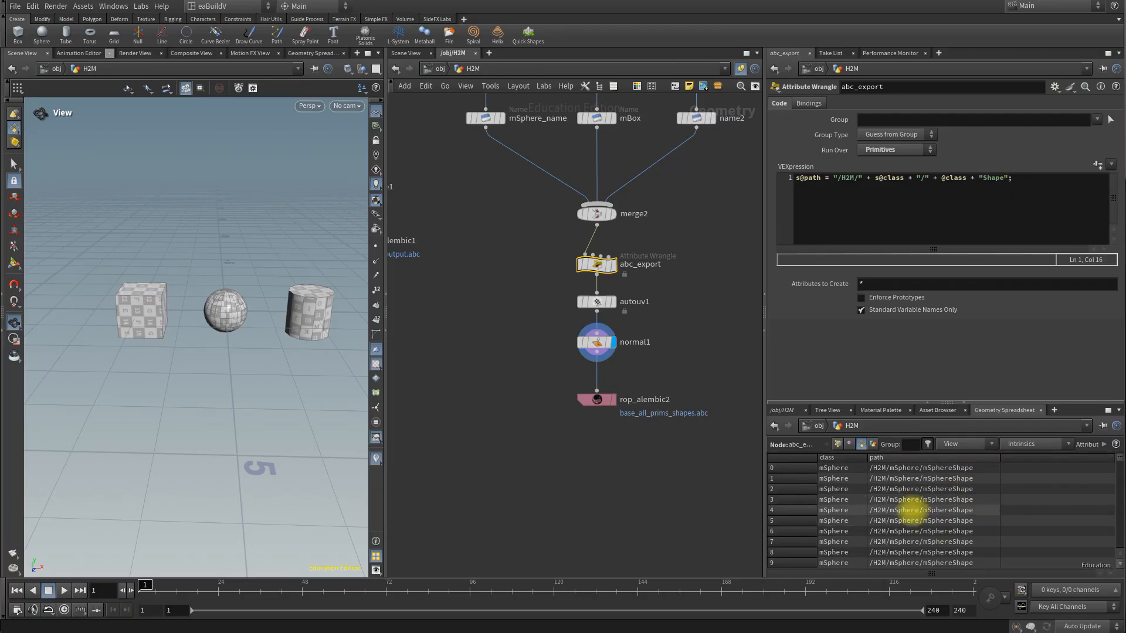
pyautogui.scroll(-6, 907, 501)
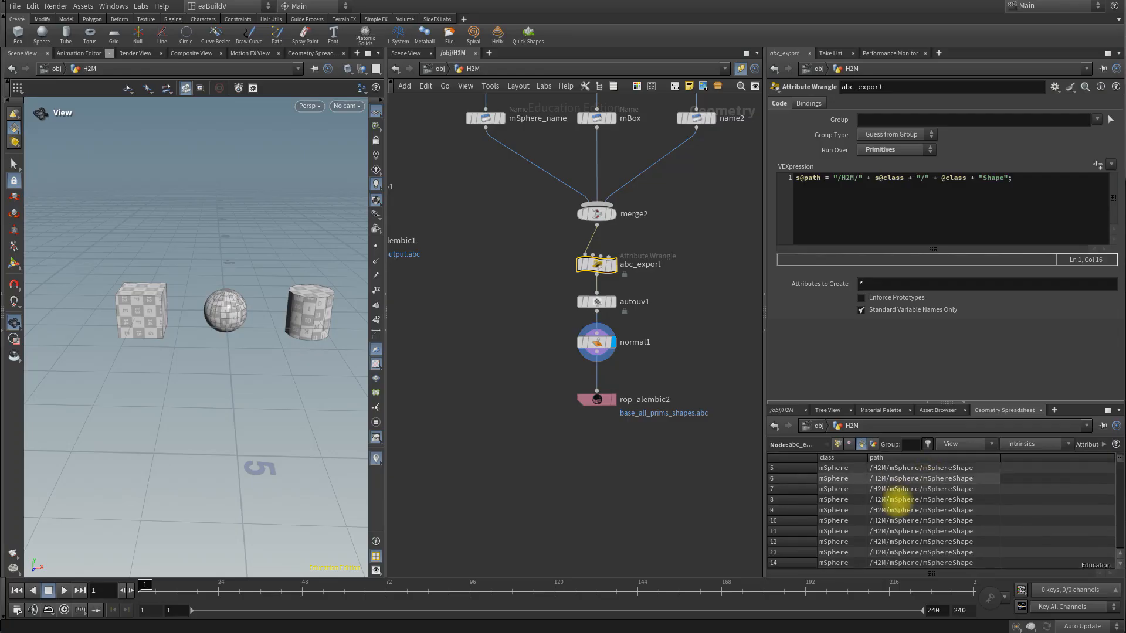
pyautogui.moveTo(1120, 462); pyautogui.dragTo(1118, 543)
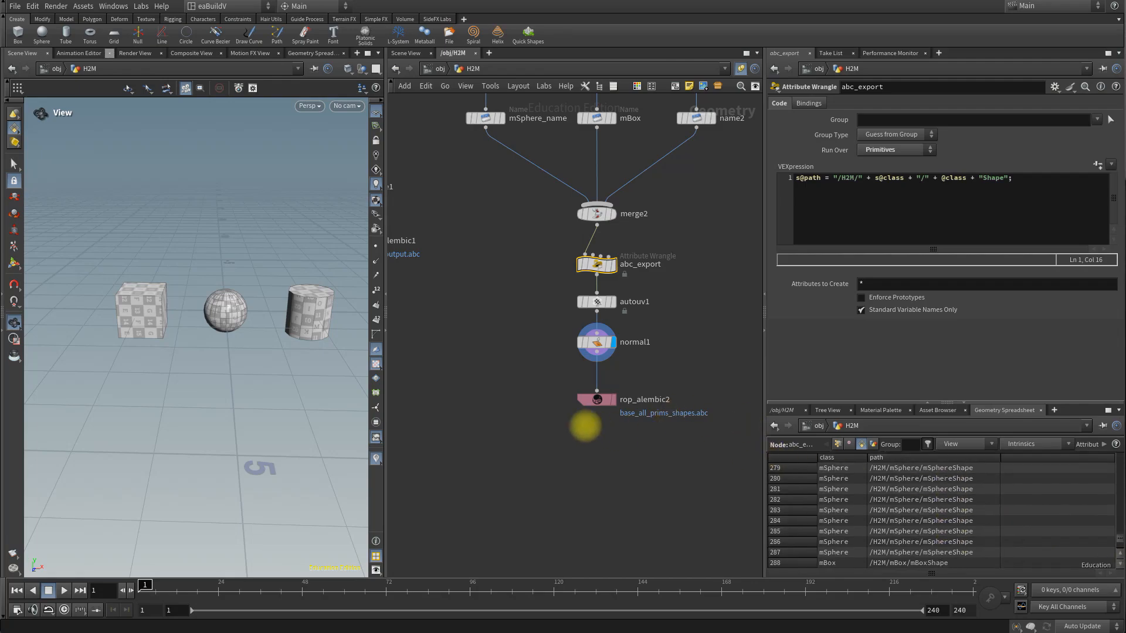
# Step: Set the rop_alembic2 output file to $HIP/H2M_done.abc and save it to disk
pyautogui.click(597, 399)
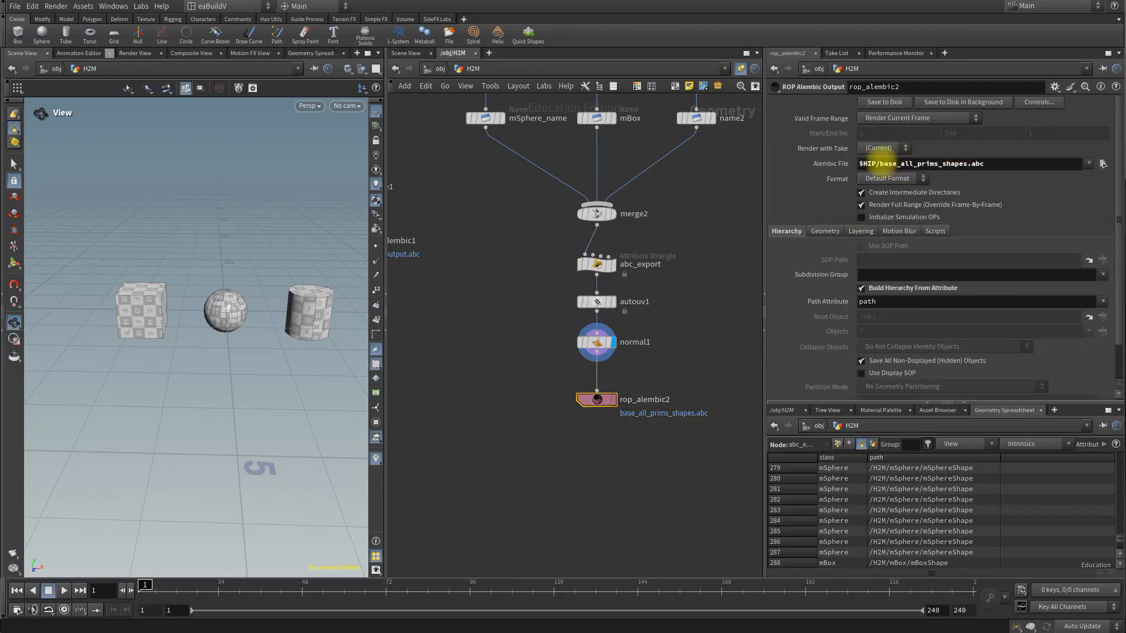
pyautogui.moveTo(881, 163); pyautogui.dragTo(962, 156)
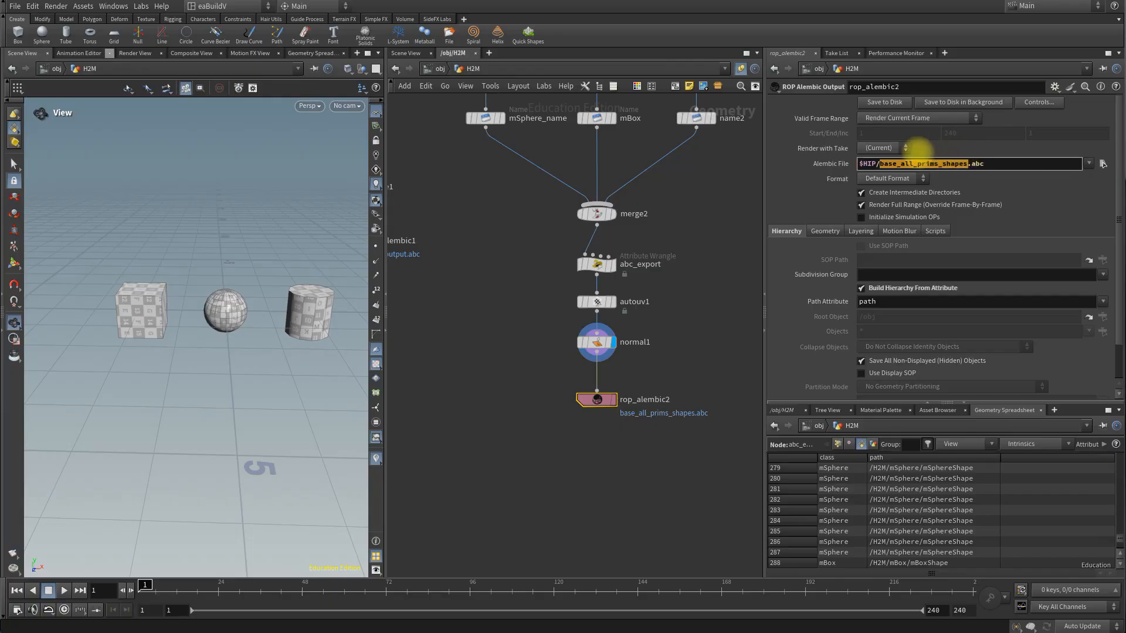
pyautogui.write('HIP/H2M_done')
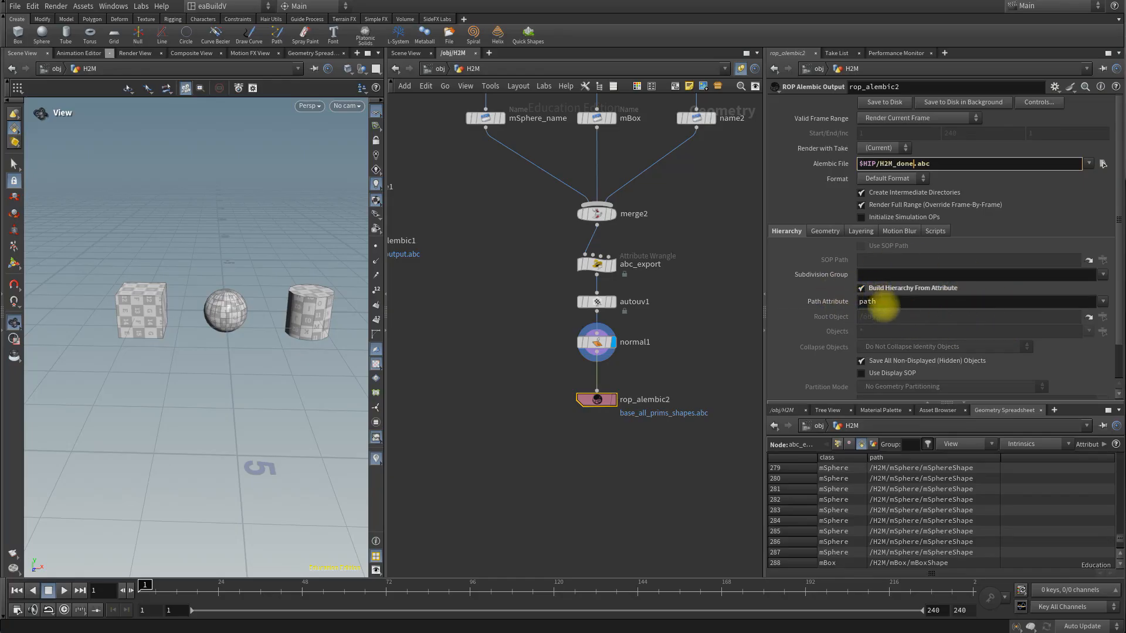
pyautogui.click(884, 103)
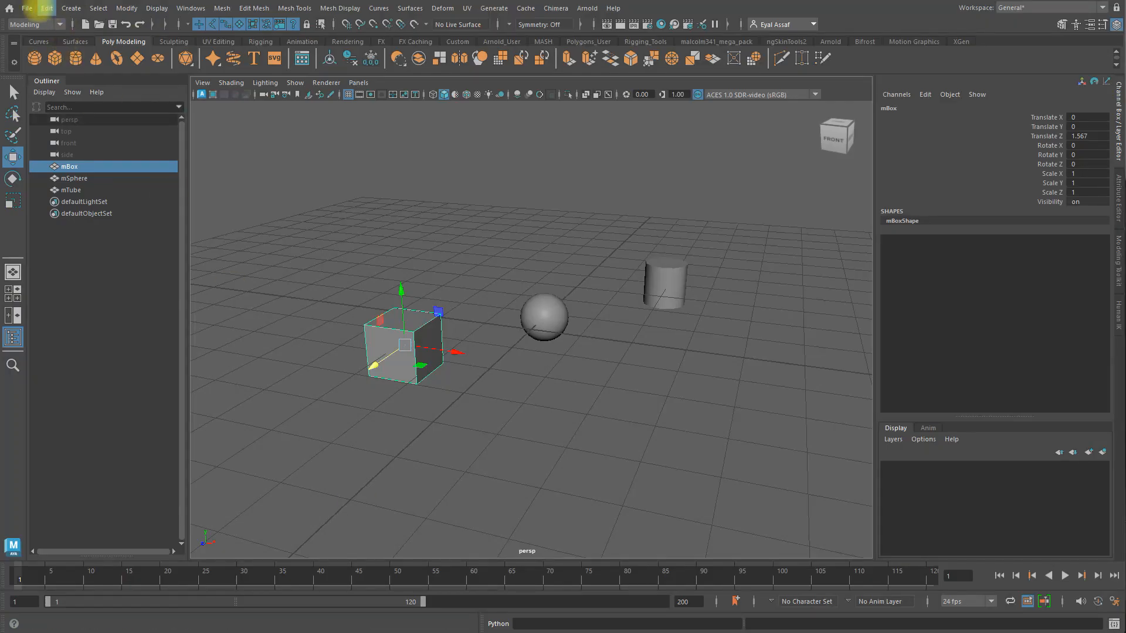
# Step: Switch to Maya, import H2M_done.abc, and move the H2M_done:H2M group up about 3.129 units along Y
pyautogui.click(27, 7)
pyautogui.click(60, 142)
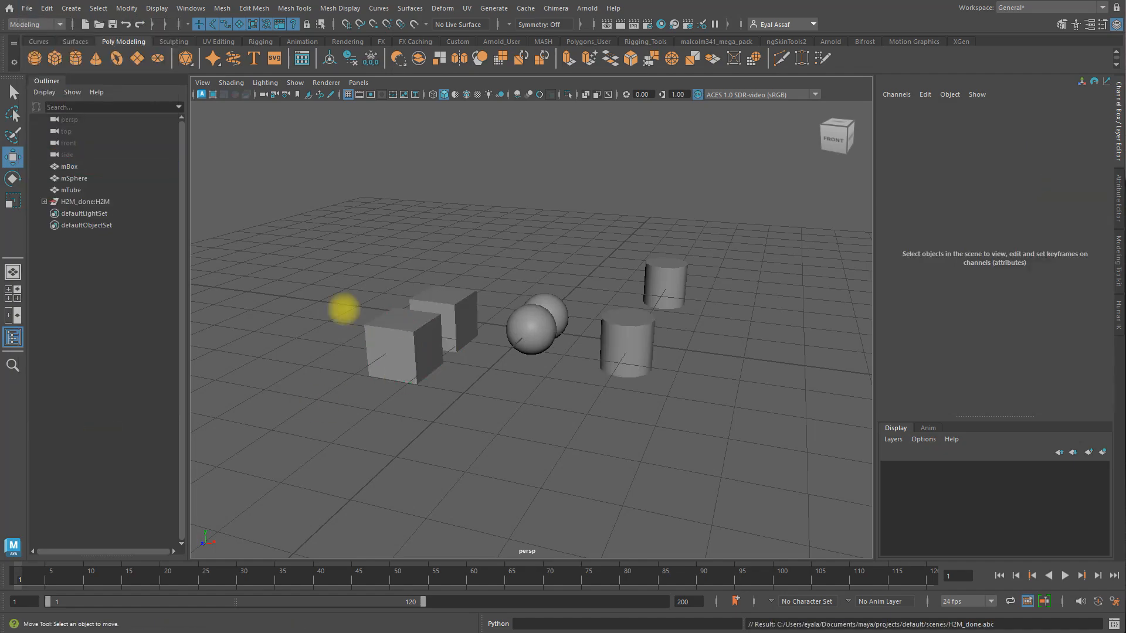
pyautogui.click(94, 202)
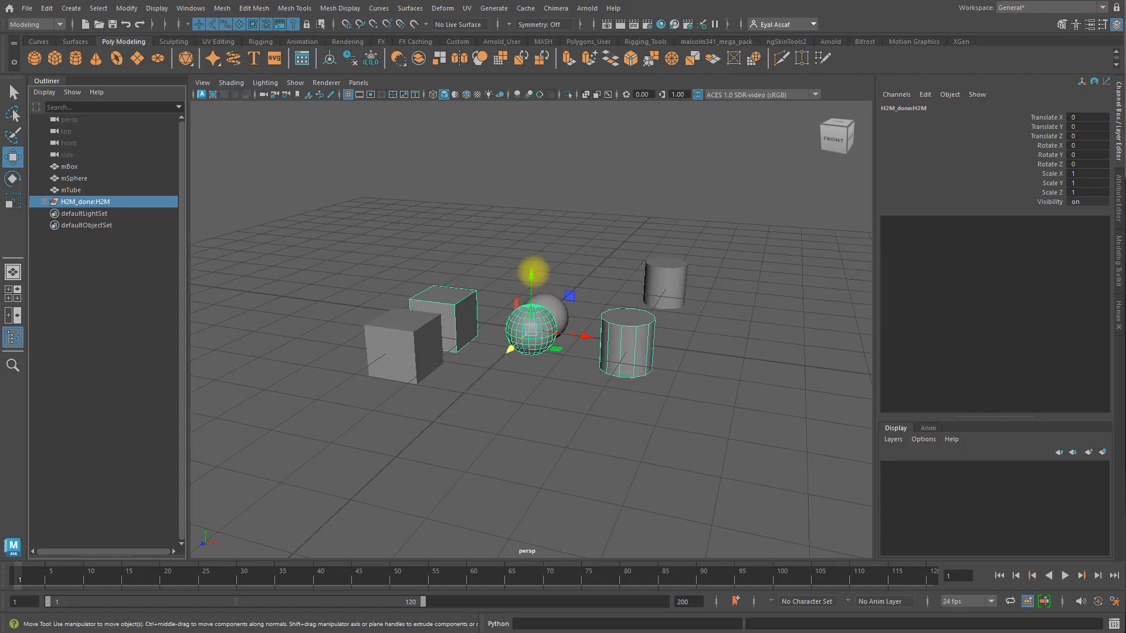
pyautogui.moveTo(532, 270); pyautogui.dragTo(532, 98)
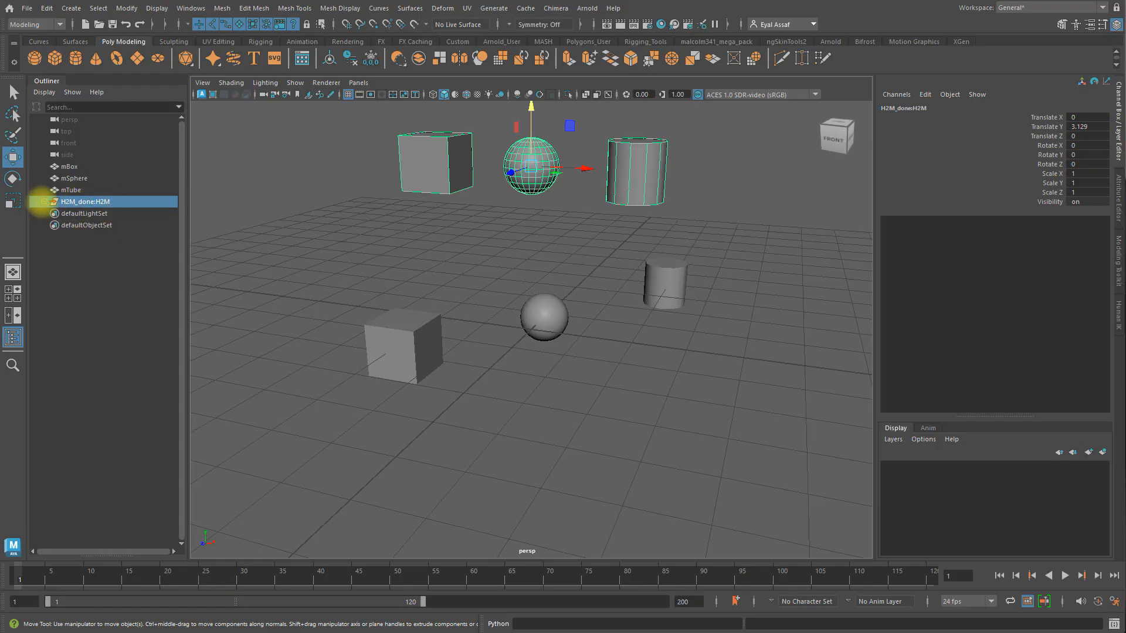
# Step: Expand the H2M_done:H2M group, center the pivots of its box, sphere and tube, and check the objects individually
pyautogui.click(44, 201)
pyautogui.click(112, 215)
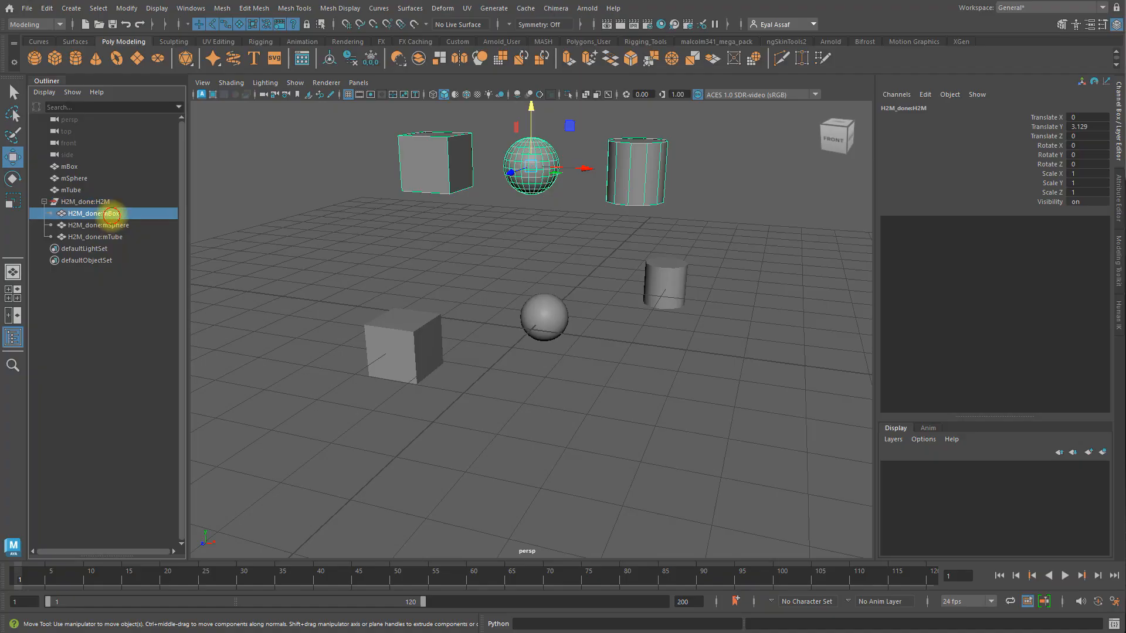
pyautogui.click(112, 226)
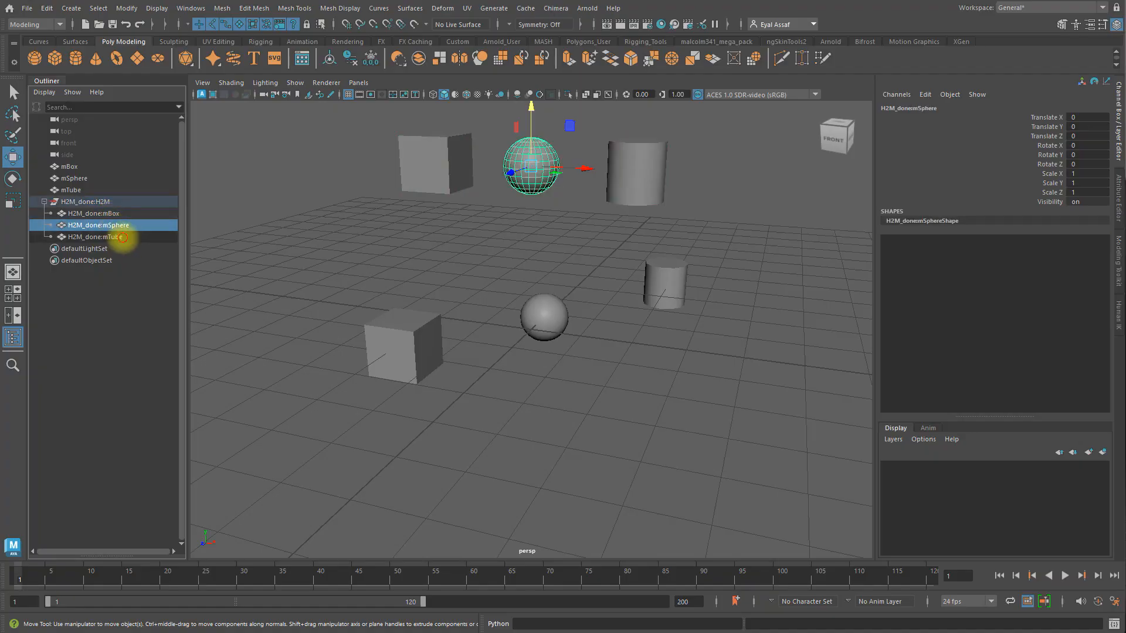
pyautogui.click(123, 237)
pyautogui.click(111, 214)
pyautogui.keyDown('shift'); pyautogui.click(121, 237); pyautogui.keyUp('shift')
pyautogui.click(127, 8)
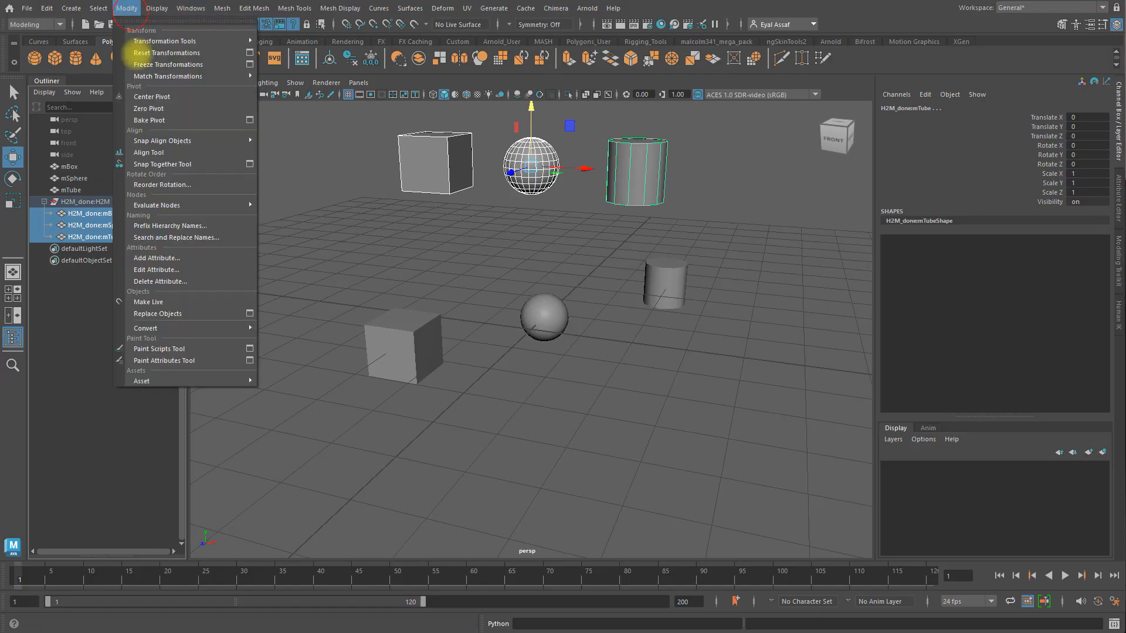
pyautogui.click(145, 97)
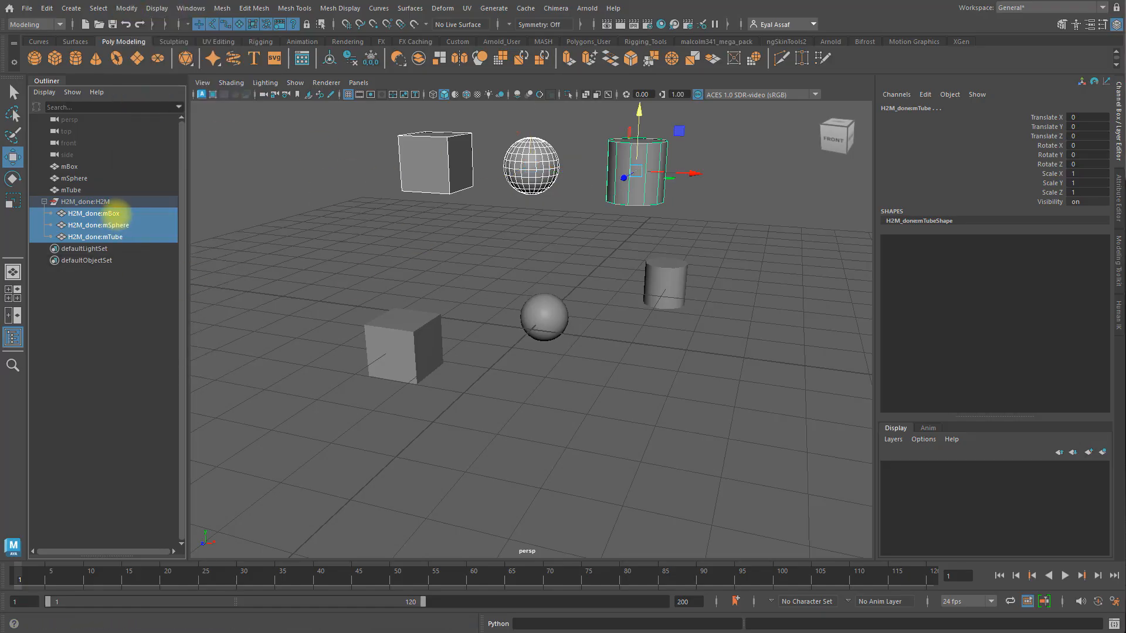
pyautogui.click(116, 214)
pyautogui.click(114, 225)
pyautogui.click(103, 201)
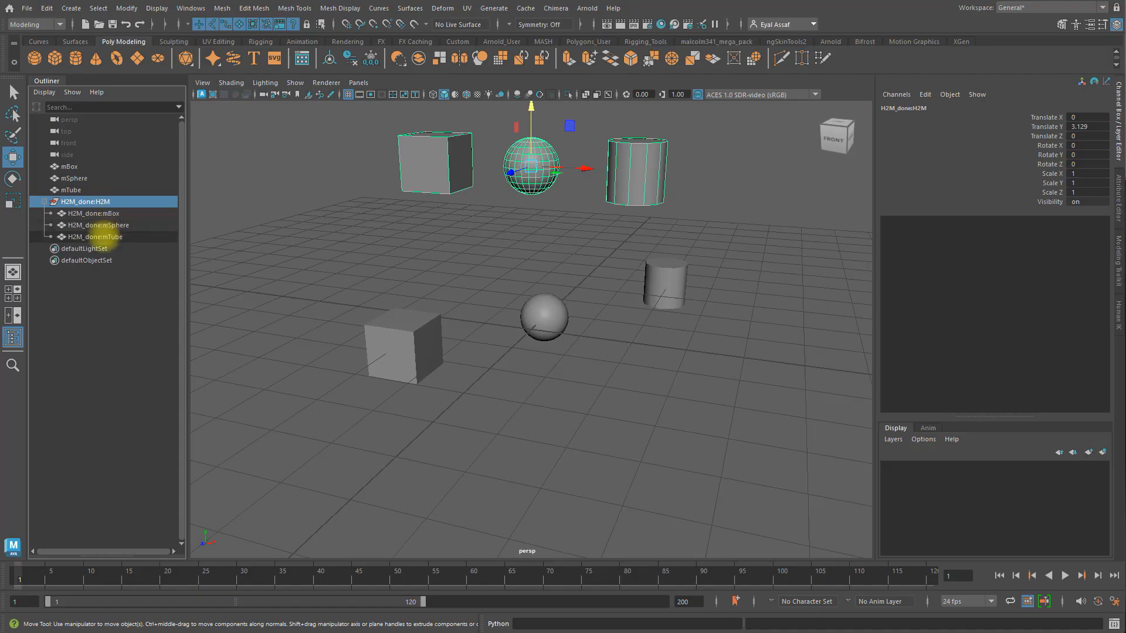
# Step: Delete the H2M_done namespace in the Namespace Editor, merging its contents with root
pyautogui.keyDown('shift'); pyautogui.click(103, 237); pyautogui.keyUp('shift')
pyautogui.click(192, 9)
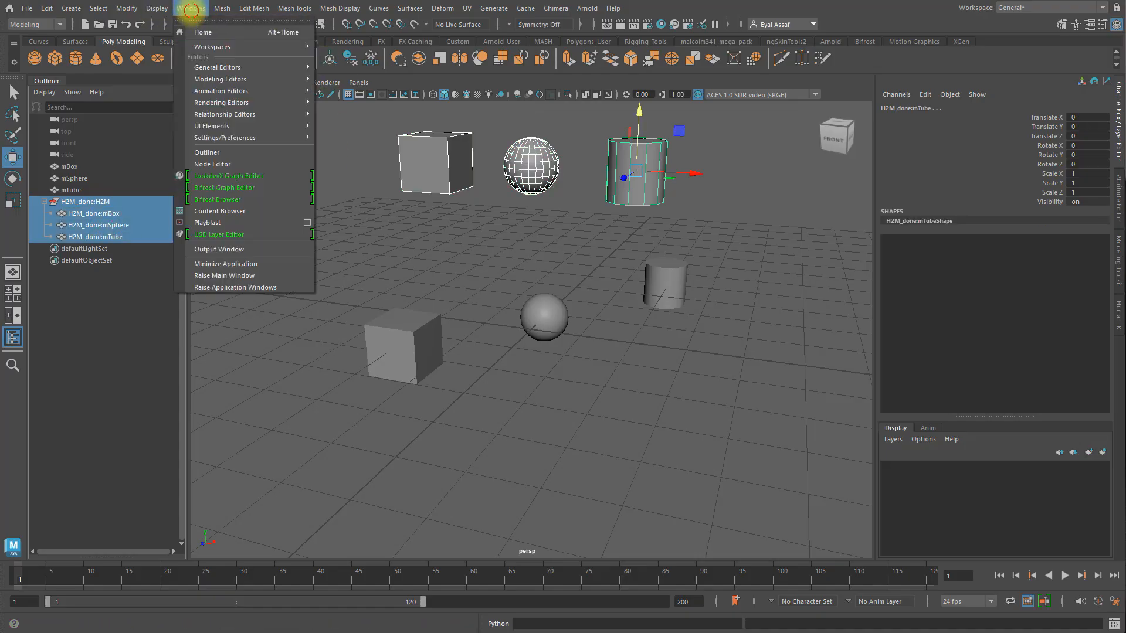
pyautogui.moveTo(244, 68)
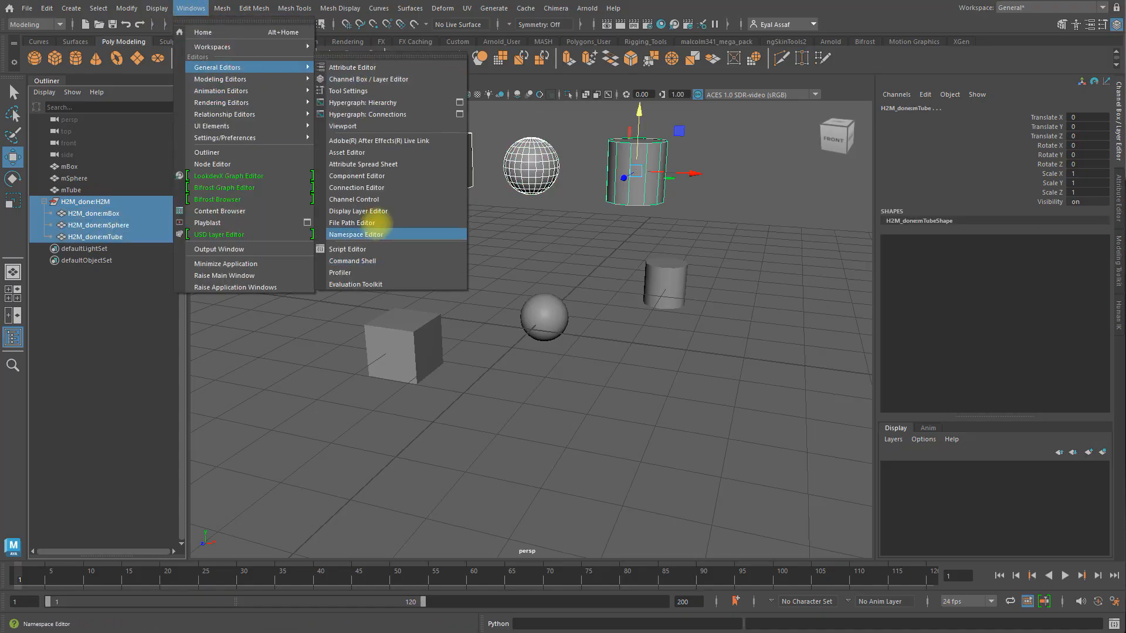
pyautogui.click(372, 233)
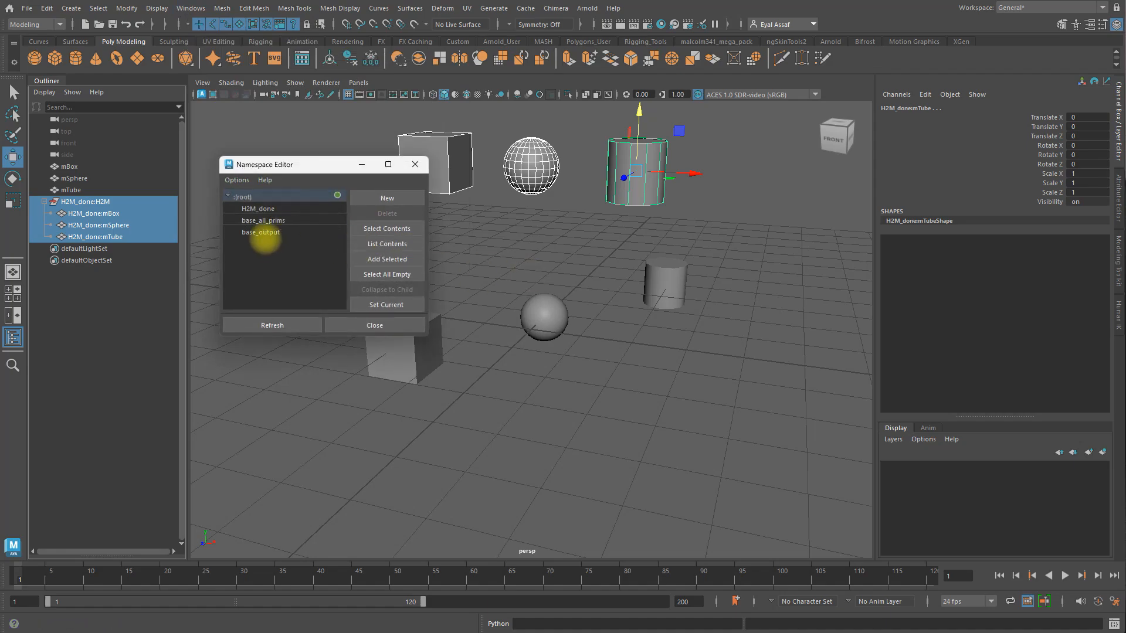
pyautogui.click(274, 209)
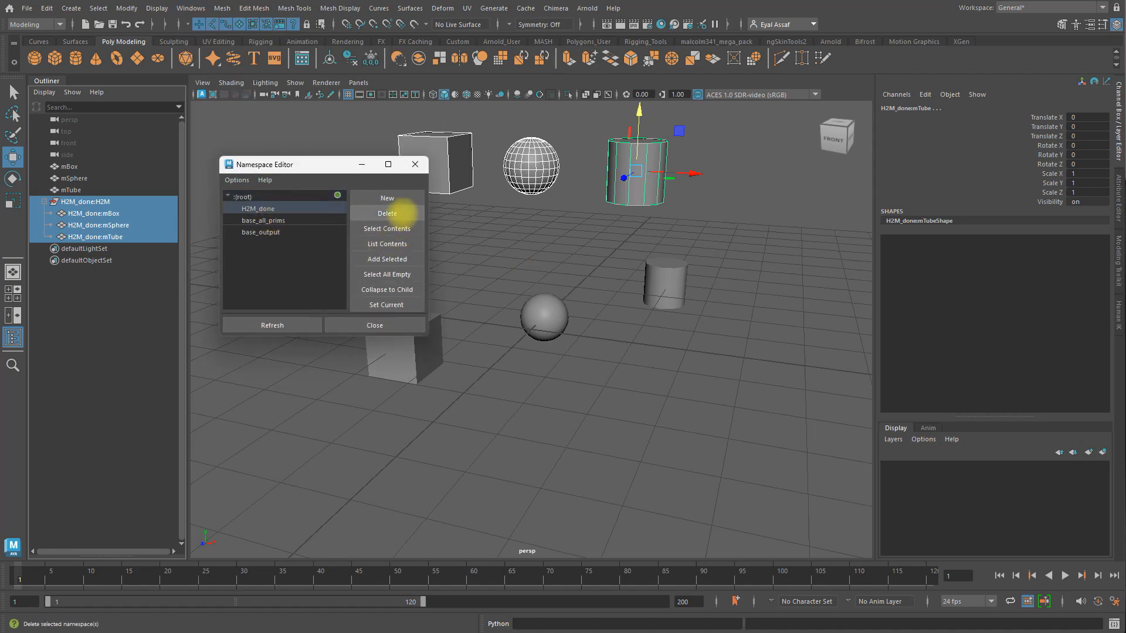
pyautogui.click(402, 214)
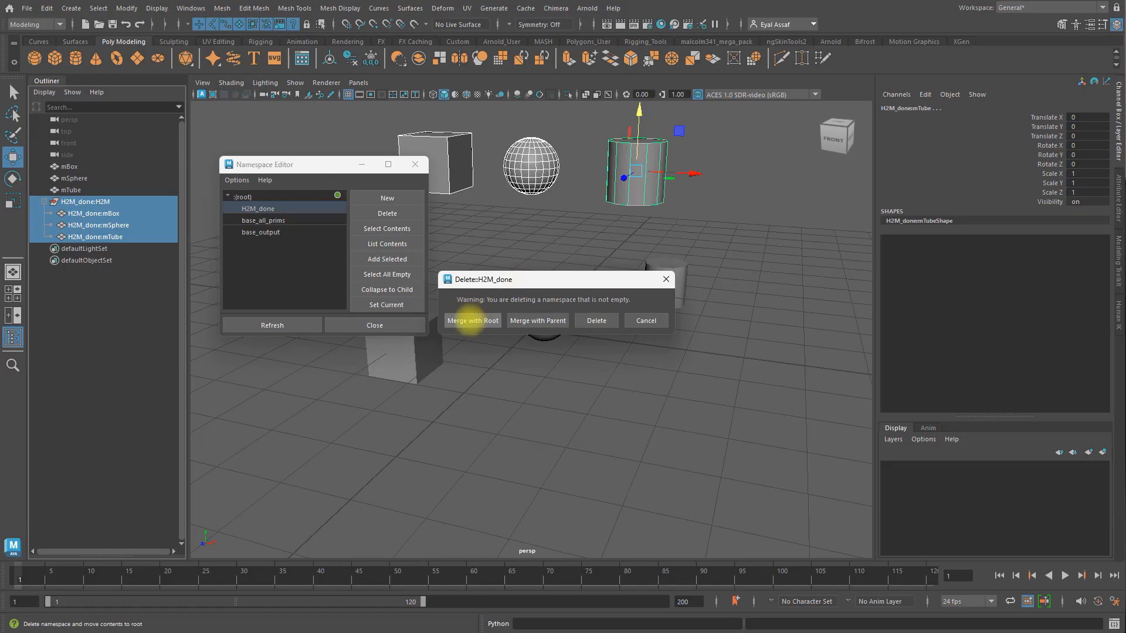
pyautogui.click(470, 320)
pyautogui.click(374, 324)
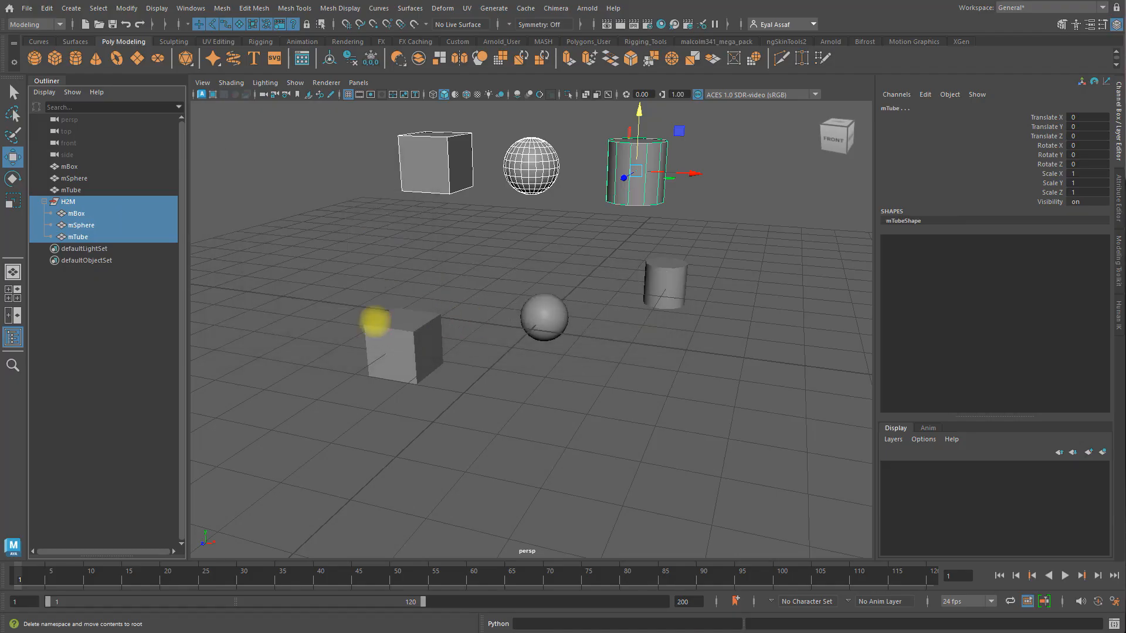
# Step: Lower the imported H2M group to 2.7 along Y and inspect its mBox, mSphere and mTube children
pyautogui.click(78, 205)
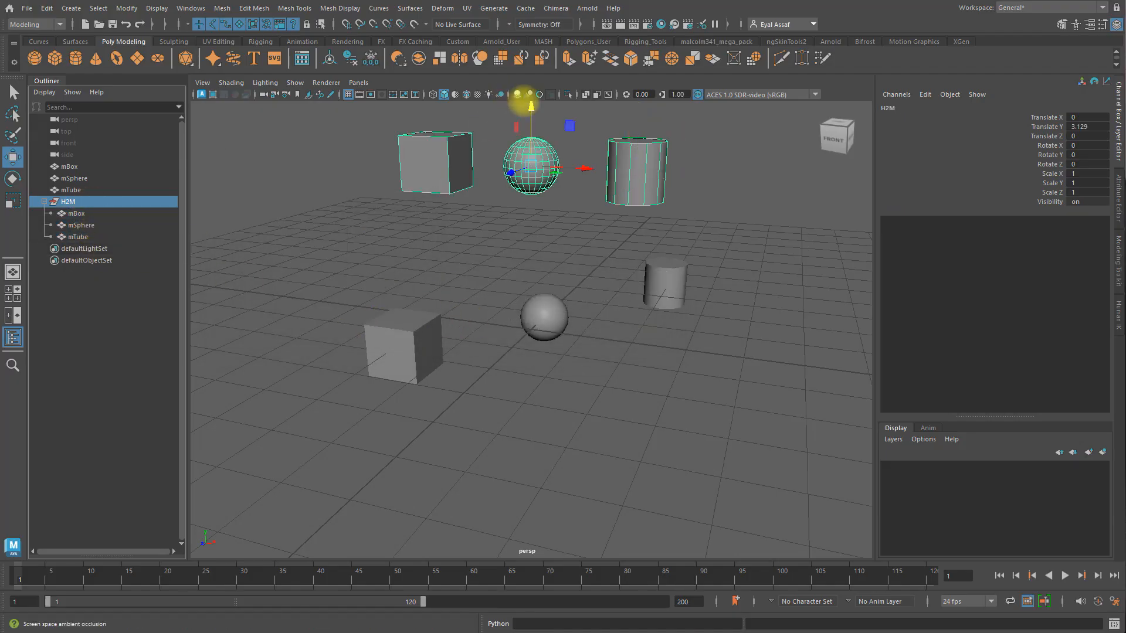
pyautogui.moveTo(531, 107); pyautogui.dragTo(560, 133)
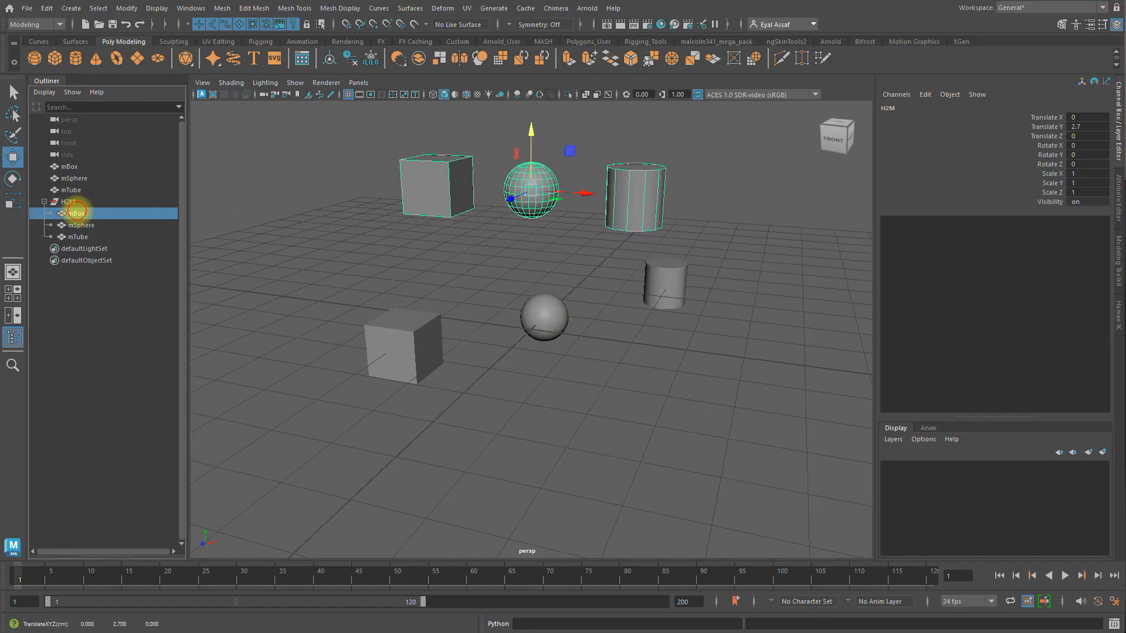
pyautogui.click(75, 213)
pyautogui.click(77, 225)
pyautogui.click(78, 236)
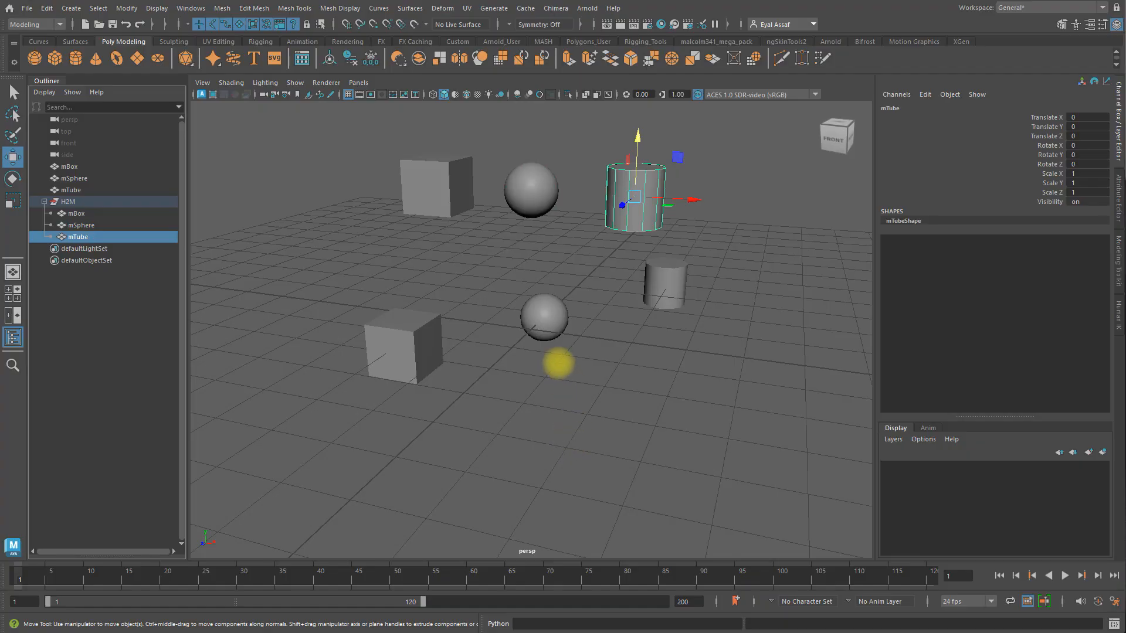
pyautogui.keyDown('alt'); pyautogui.moveTo(532, 351); pyautogui.dragTo(578, 363); pyautogui.keyUp('alt')
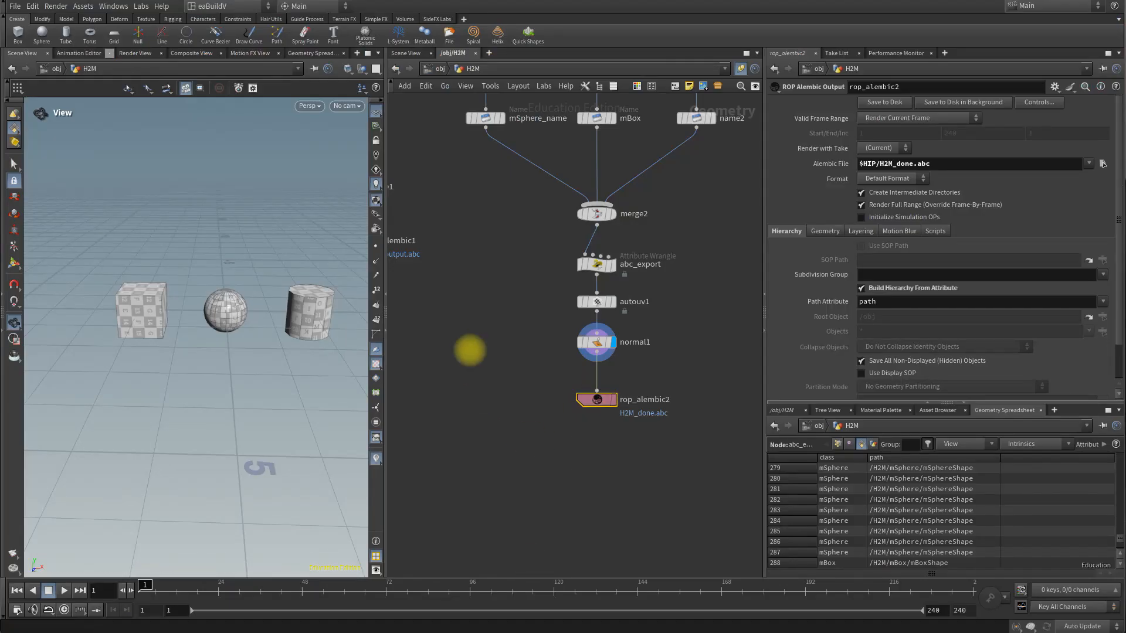
# Step: Switch to Houdini and review the node network and the full path expression in the abc_export wrangle
pyautogui.scroll(-2, 468, 347)
pyautogui.moveTo(467, 336); pyautogui.dragTo(528, 326, button='middle')
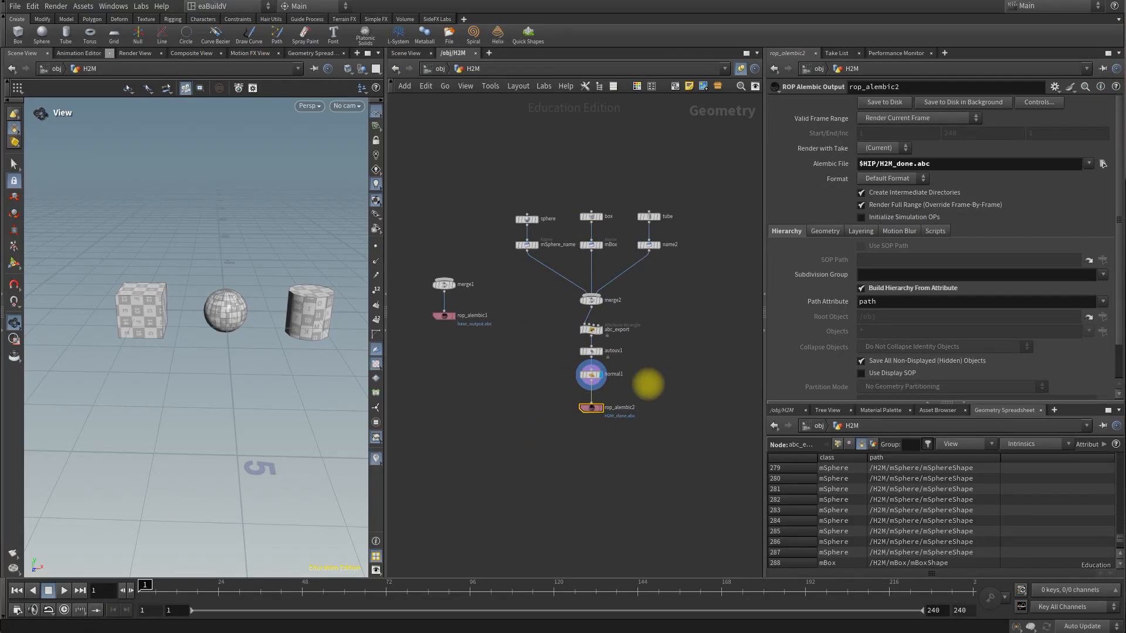
pyautogui.scroll(3, 646, 393)
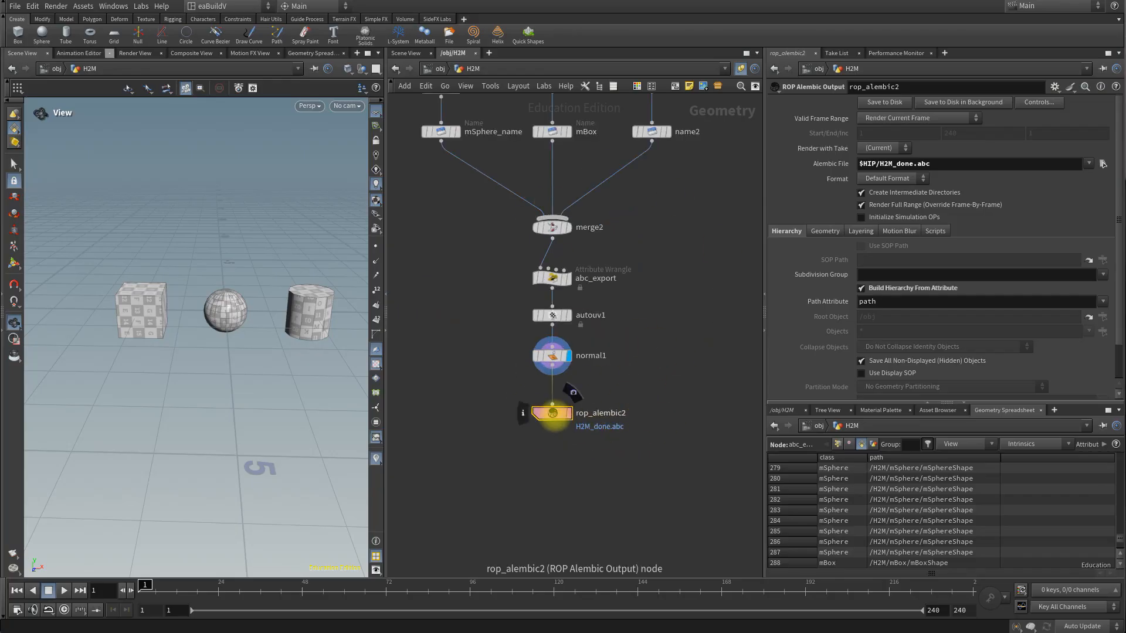
pyautogui.click(551, 277)
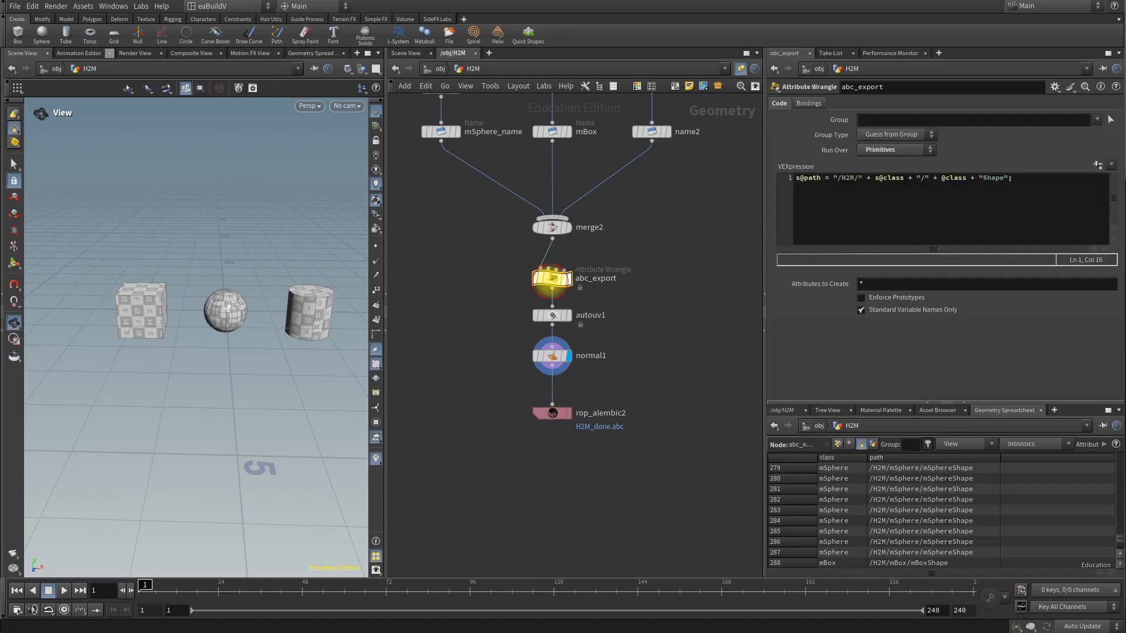
pyautogui.moveTo(1028, 177); pyautogui.dragTo(757, 176)
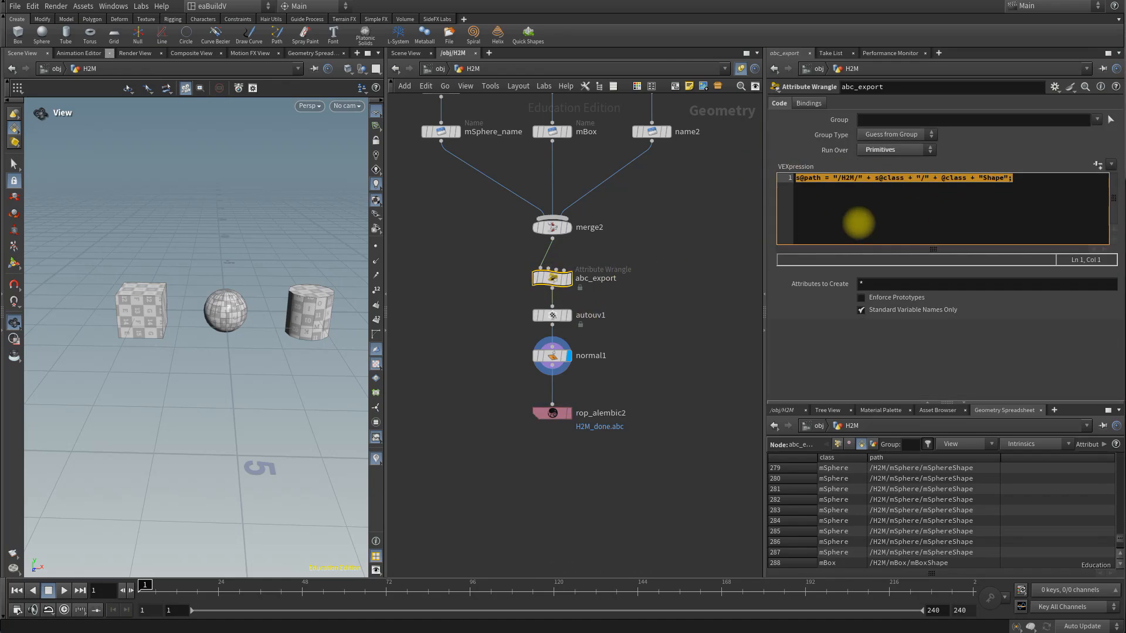